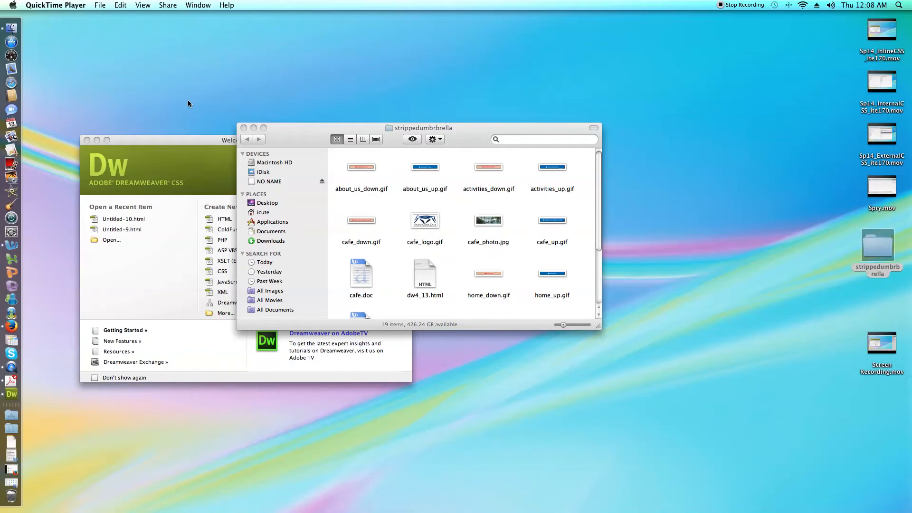
Look through the image and document files in the strippedumbrbrella folder and minimize its window.
scroll(373, 246, down, 4)
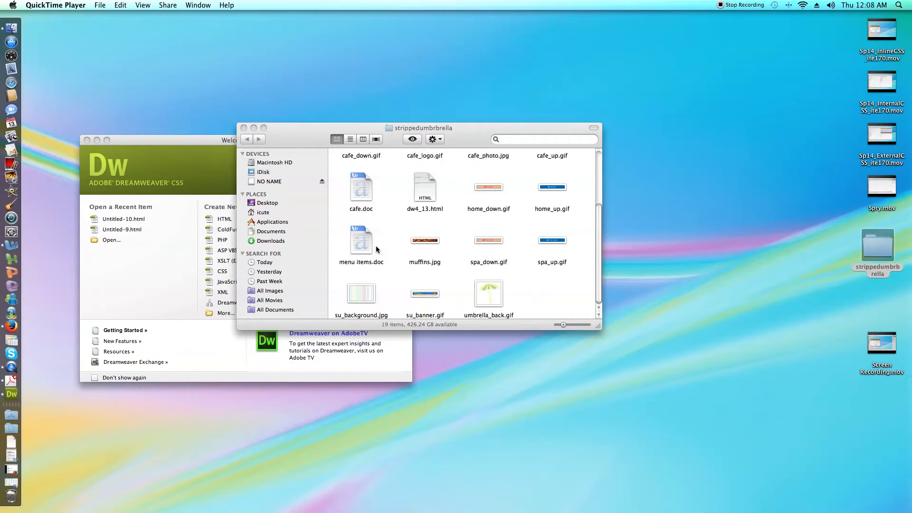
scroll(376, 246, up, 3)
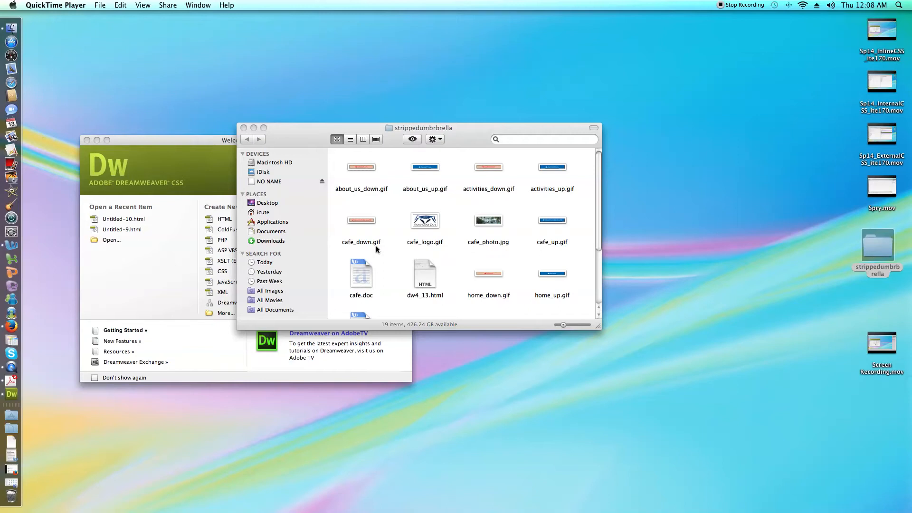
scroll(376, 247, down, 5)
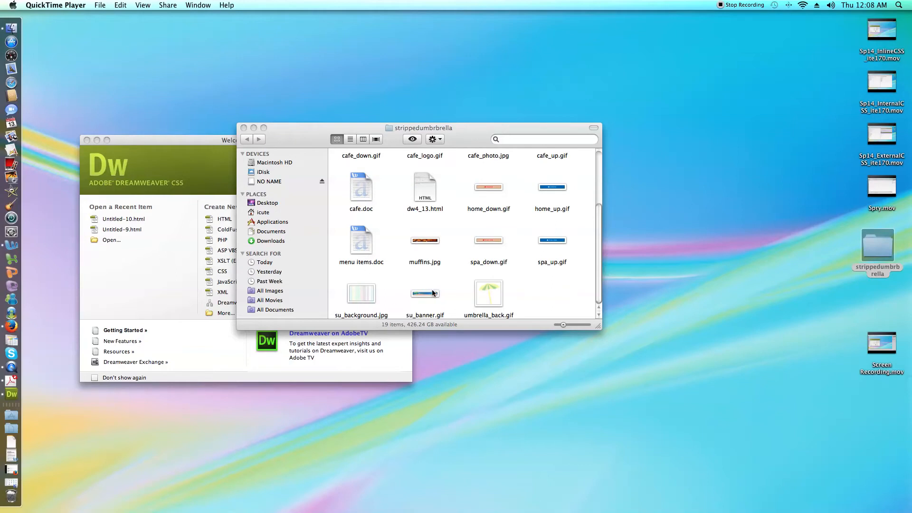
scroll(479, 285, up, 3)
scroll(478, 286, up, 1)
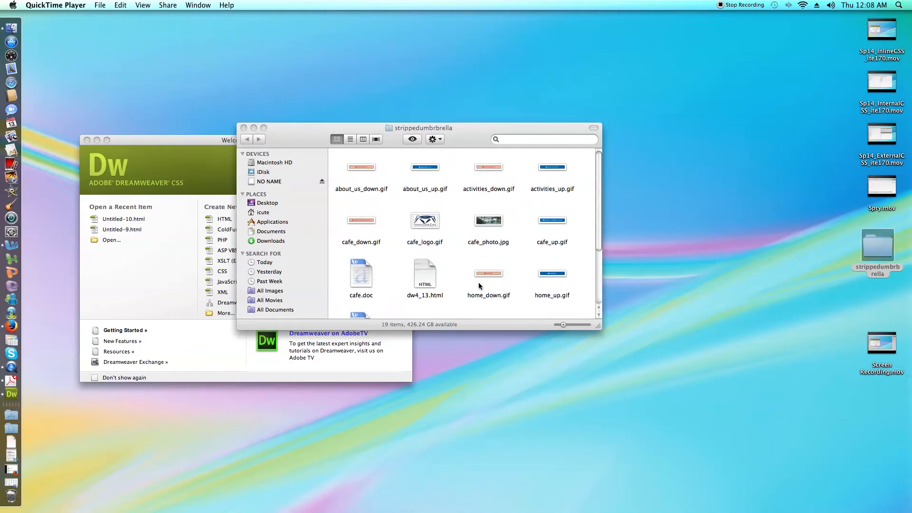
click(253, 128)
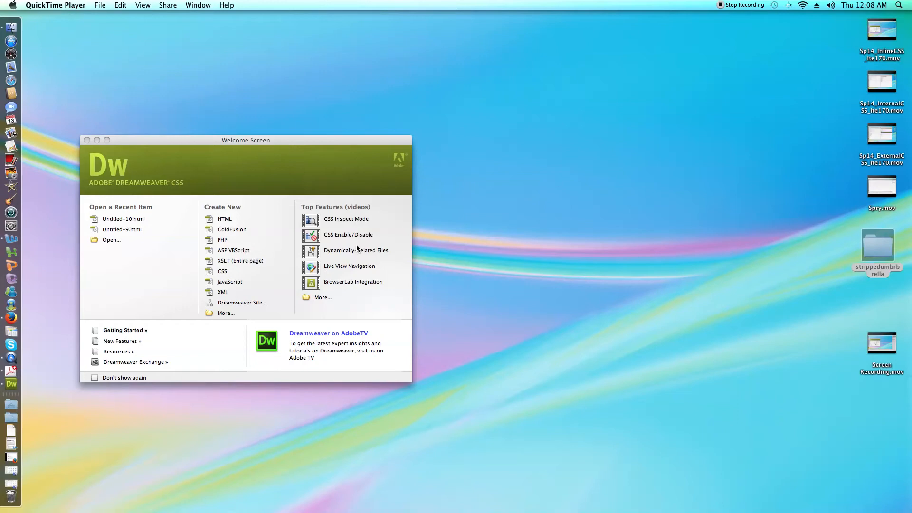
Switch to Dreamweaver and start a new blank HTML page with the 2 column fixed, left sidebar, header and footer layout.
click(249, 182)
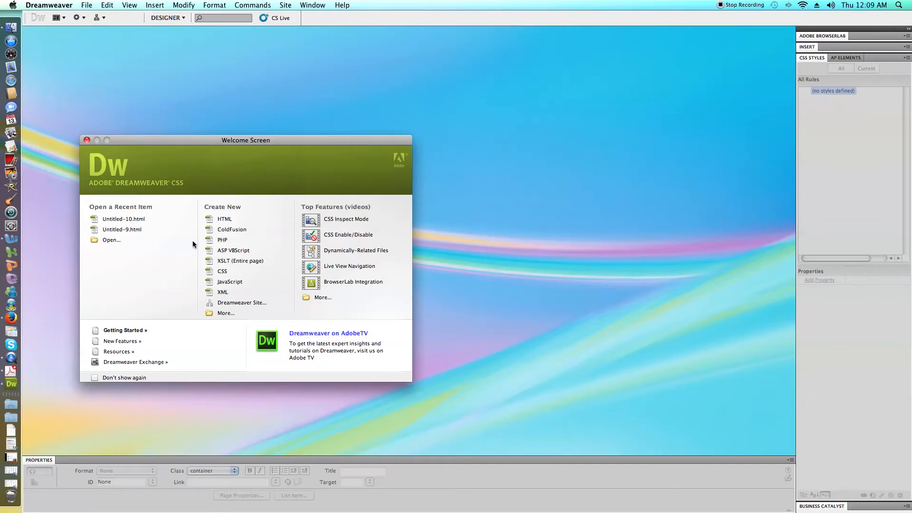
click(229, 314)
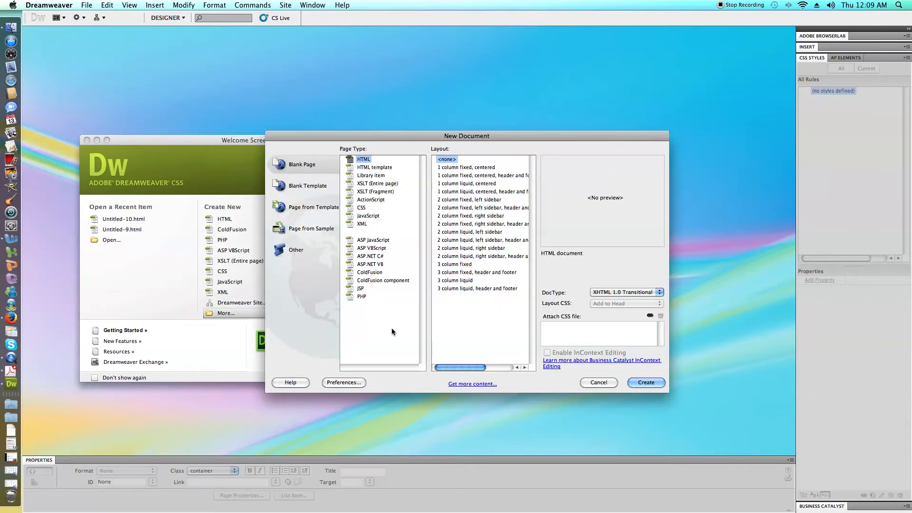
click(599, 382)
click(86, 6)
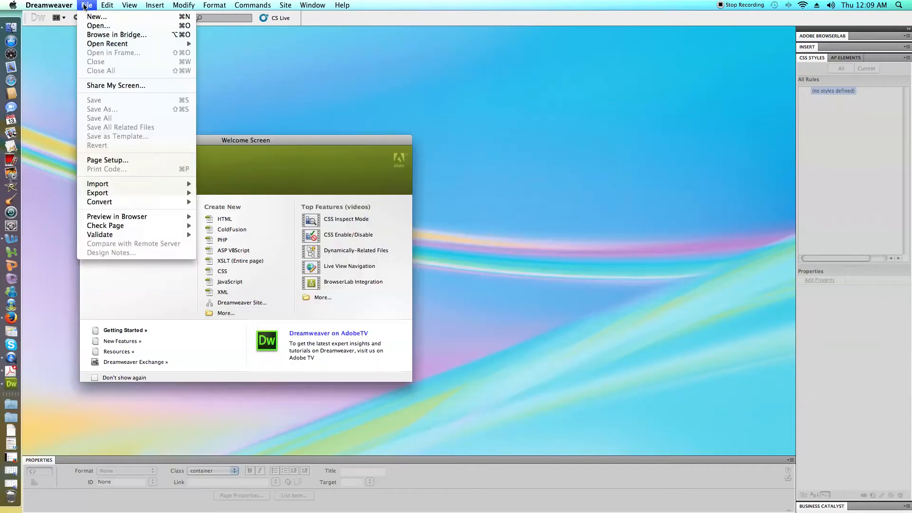
click(95, 19)
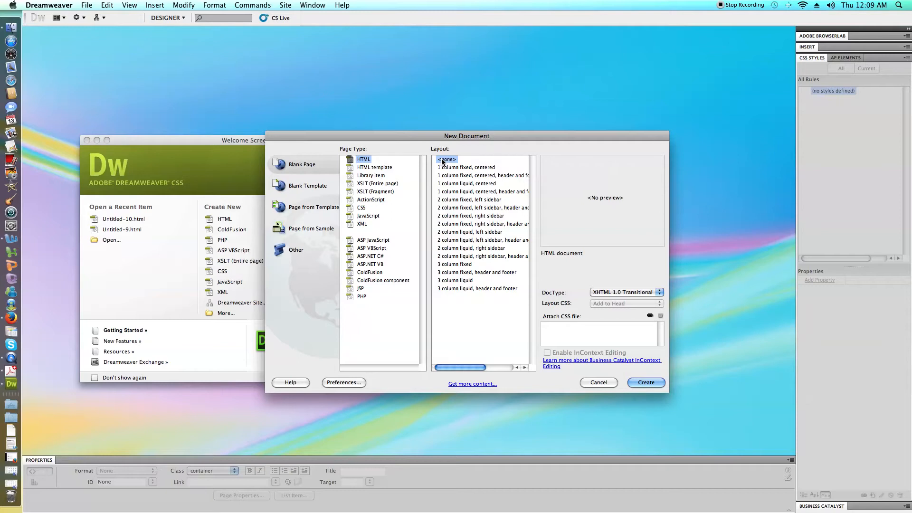
scroll(442, 162, right, 5)
scroll(442, 162, left, 5)
scroll(484, 192, right, 3)
scroll(485, 193, left, 3)
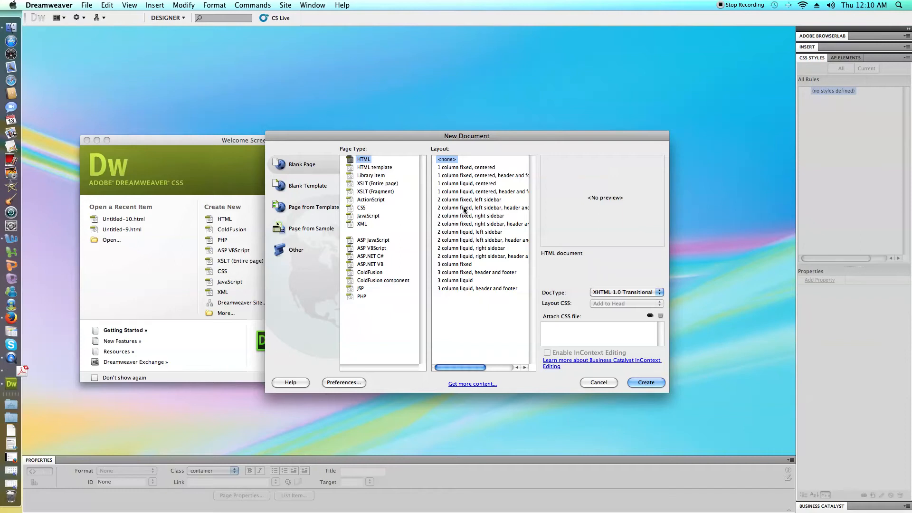
click(460, 208)
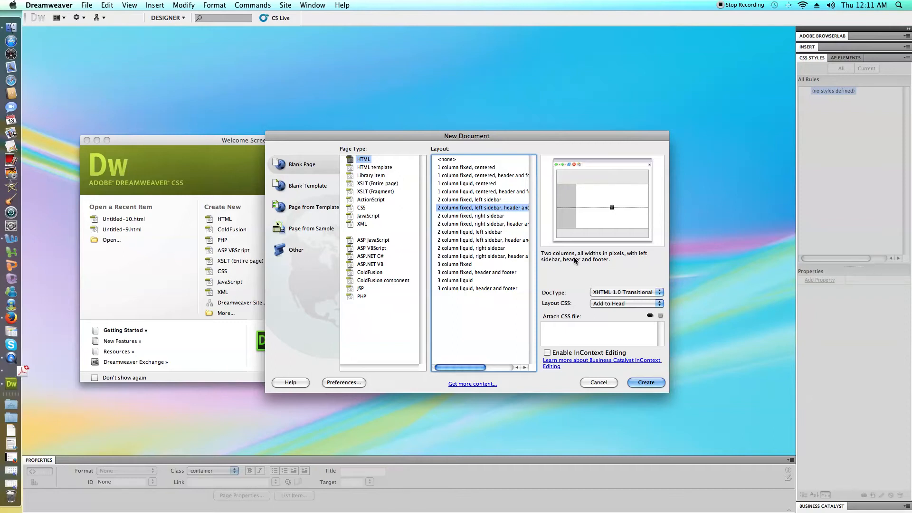
Create the page as XHTML 1.0 Transitional with its layout CSS in a new file, saved as twoColFixLtHdr.css on the Desktop.
click(650, 292)
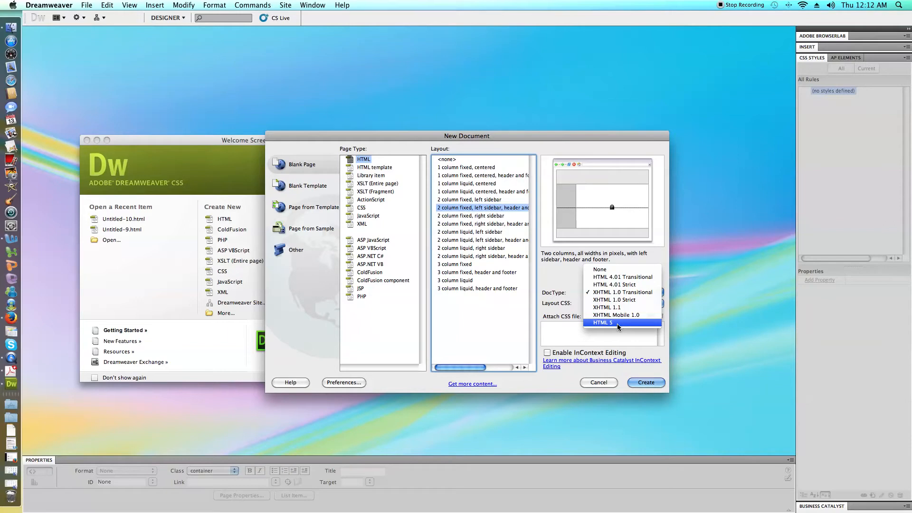
click(619, 292)
click(620, 304)
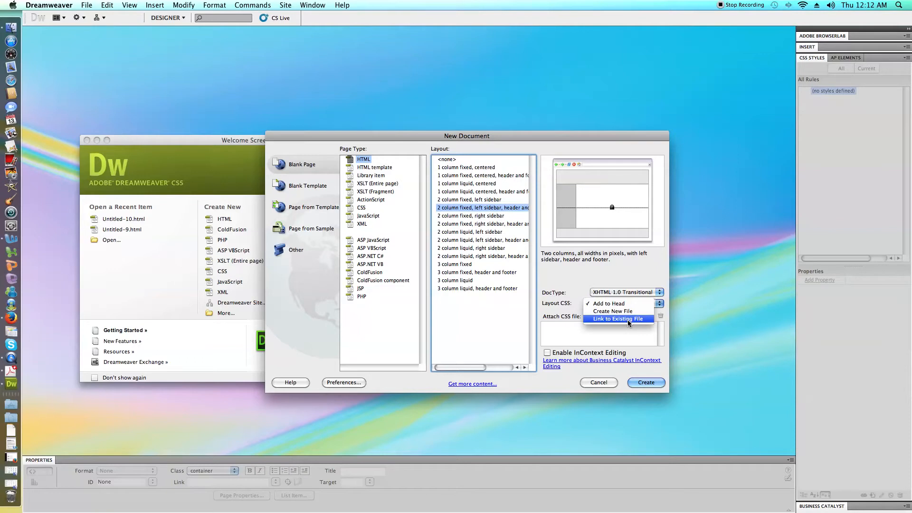
click(618, 310)
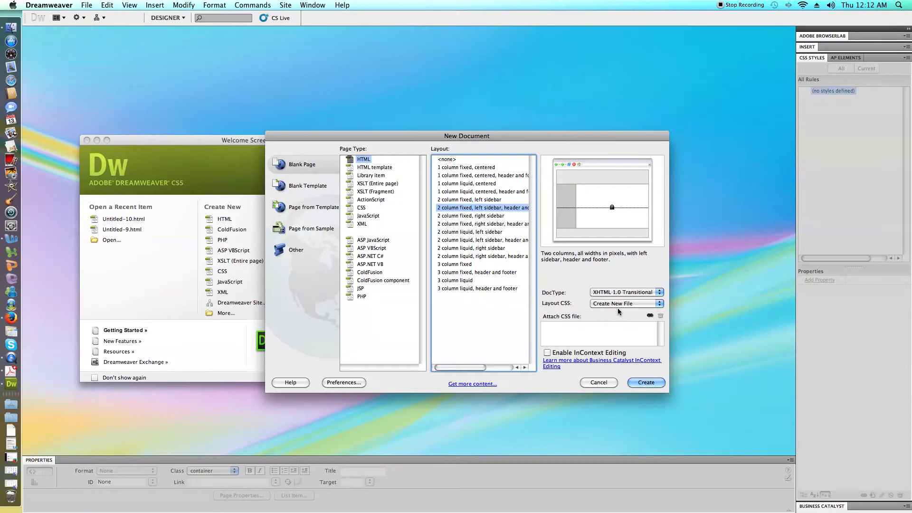
click(645, 383)
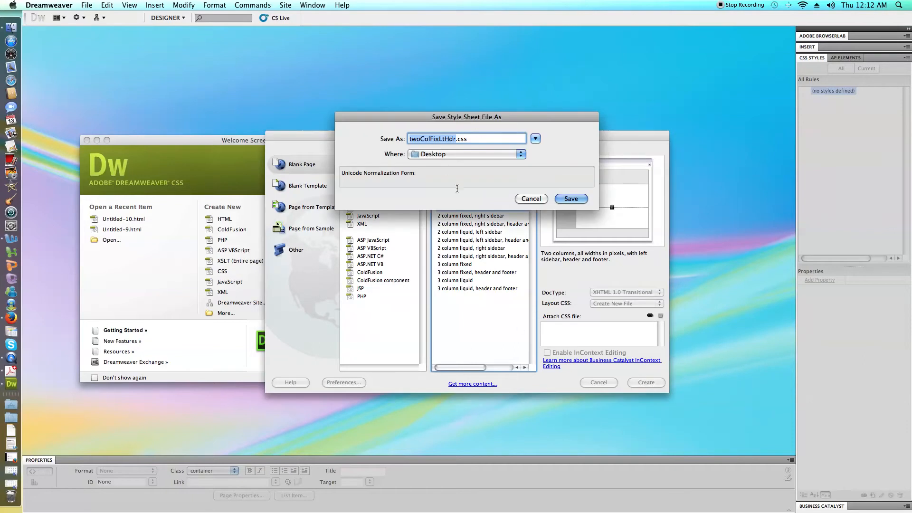
click(564, 198)
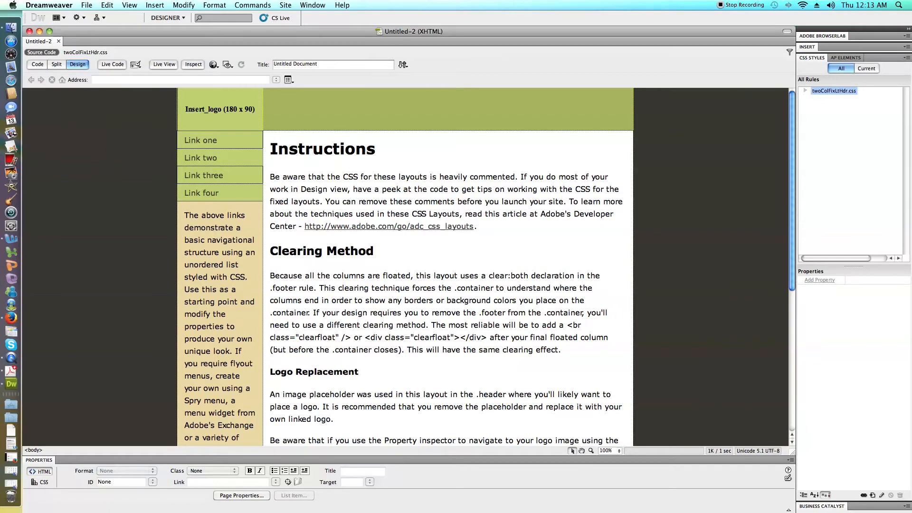
Examine the rules in the twoColFixLtHdr.css style sheet and the headings in the page's main content.
click(805, 90)
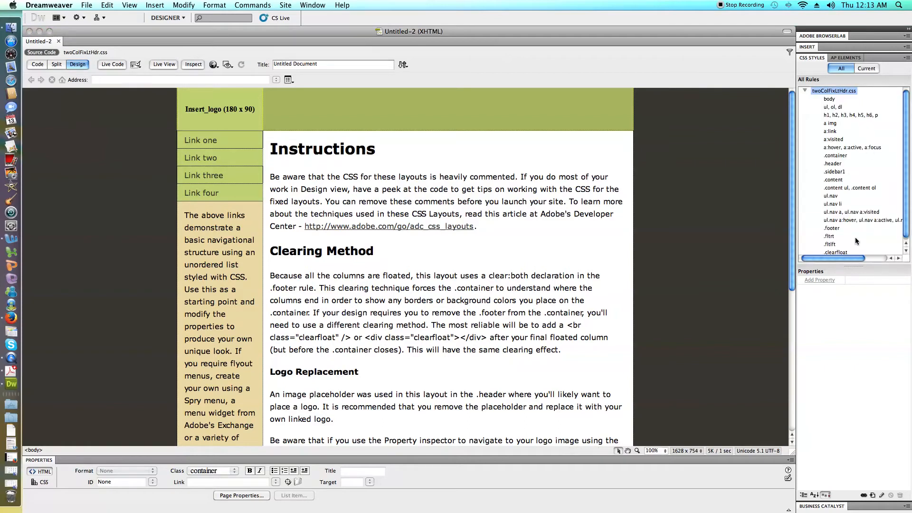
scroll(856, 242, down, 1)
scroll(856, 241, up, 1)
scroll(829, 121, down, 1)
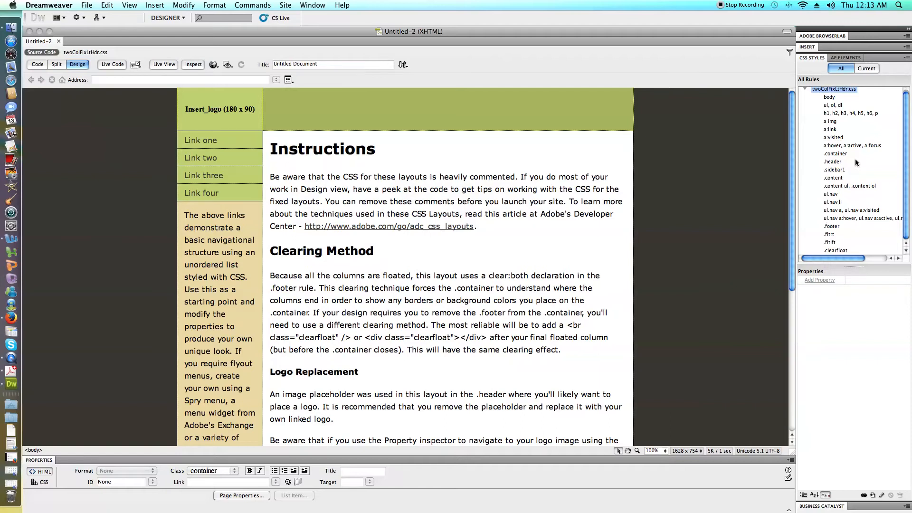
scroll(857, 163, up, 1)
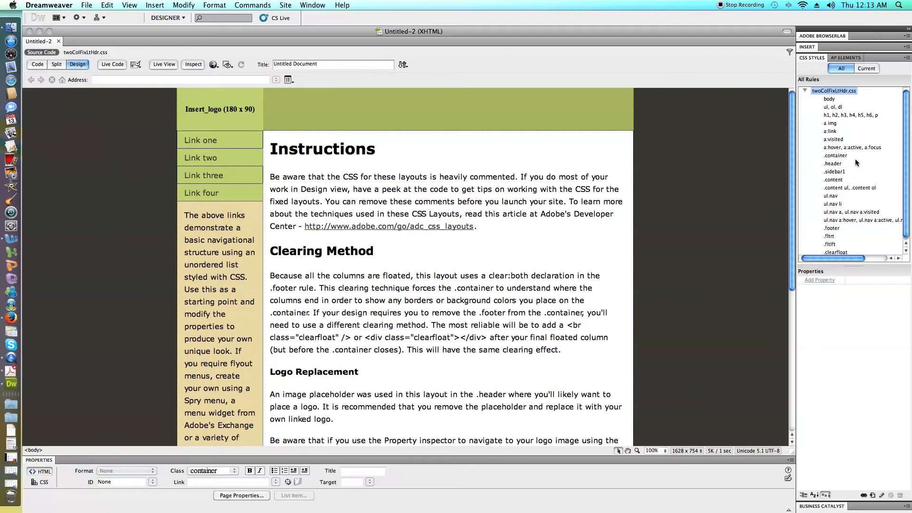
click(375, 149)
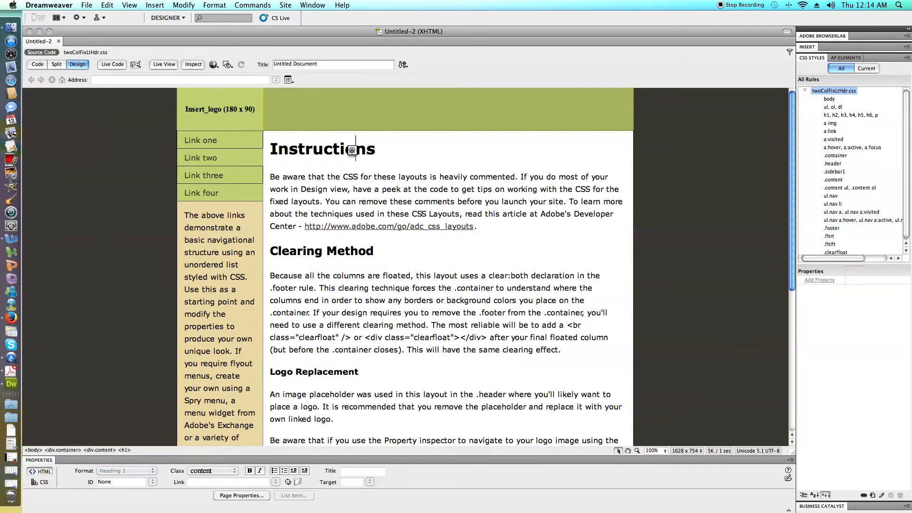
drag(305, 149, 366, 149)
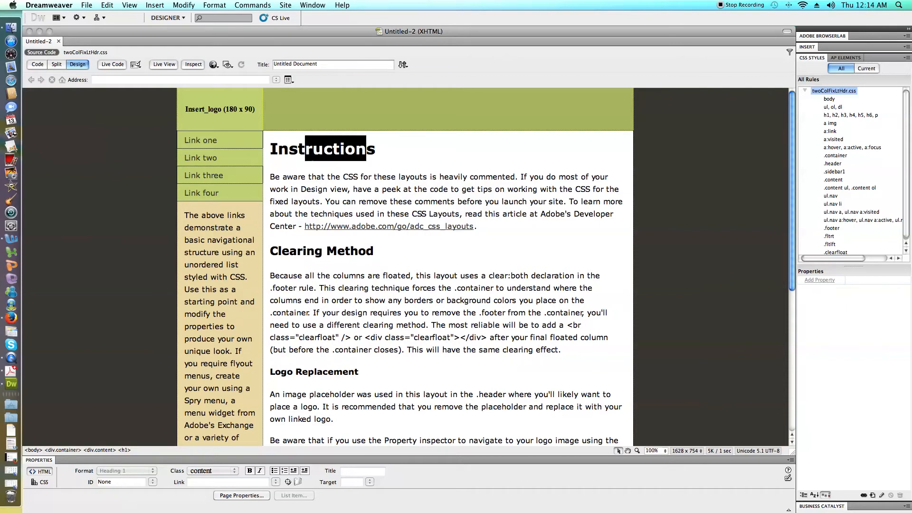
drag(295, 372, 348, 372)
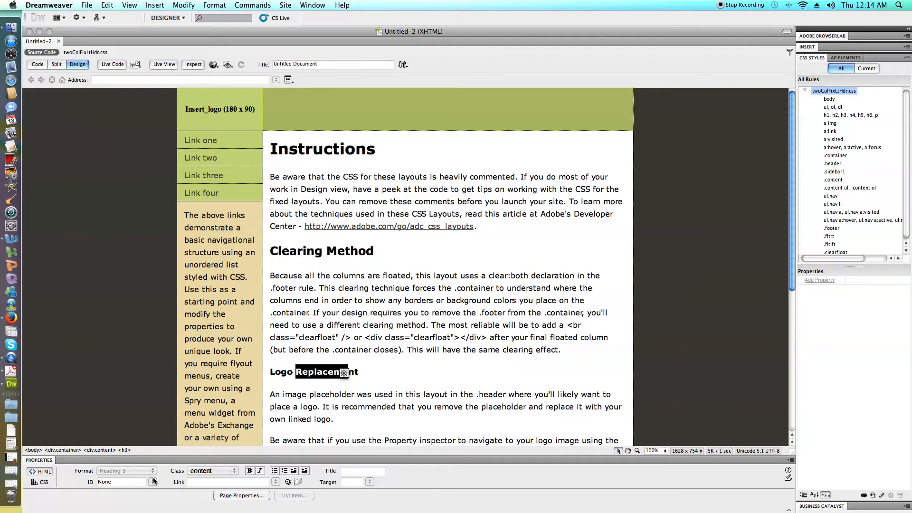
click(361, 417)
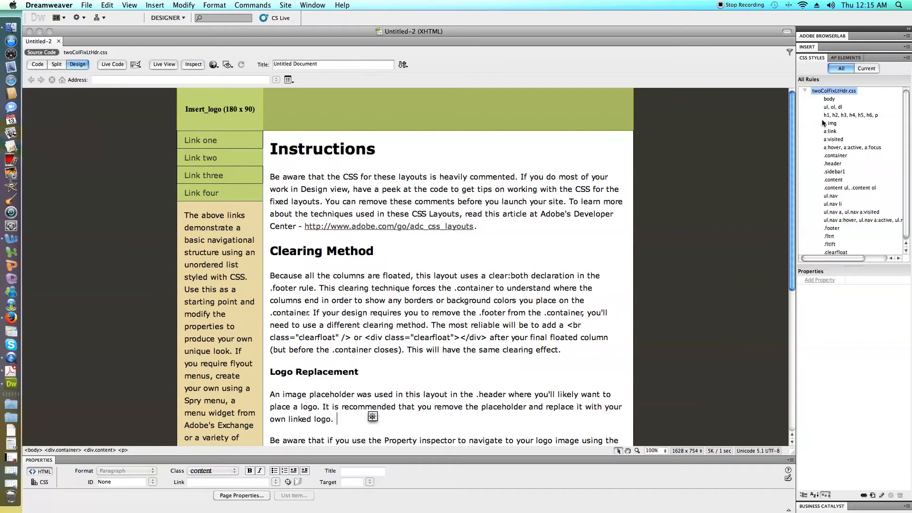
Set the body rule's background image to su_background.jpg from the strippedumbrbrella folder.
click(827, 100)
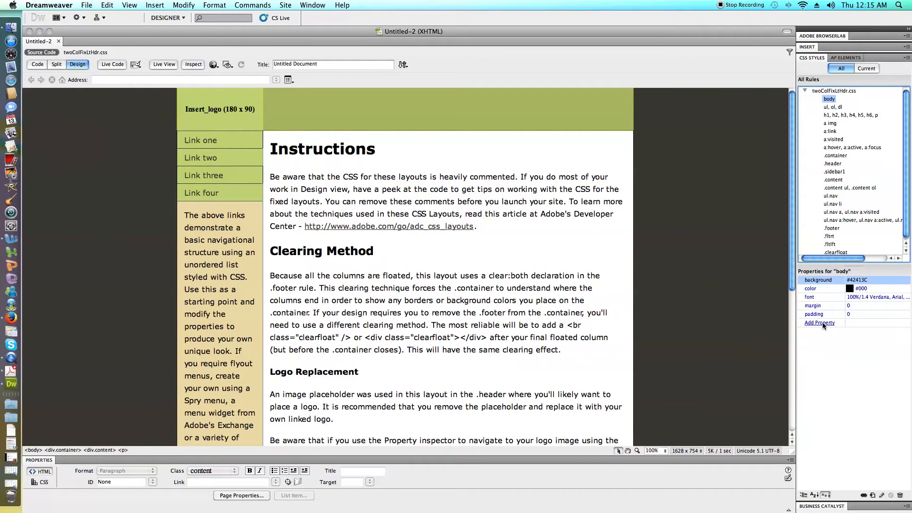
double_click(827, 99)
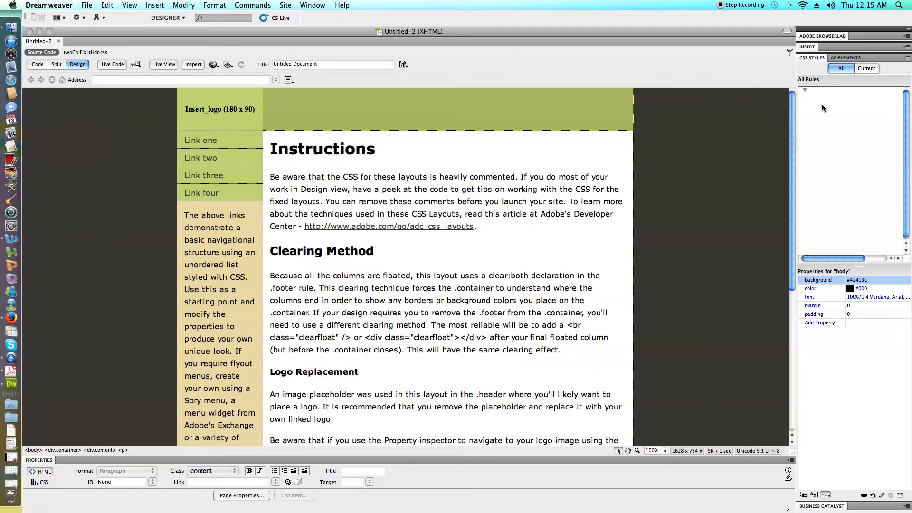
click(804, 90)
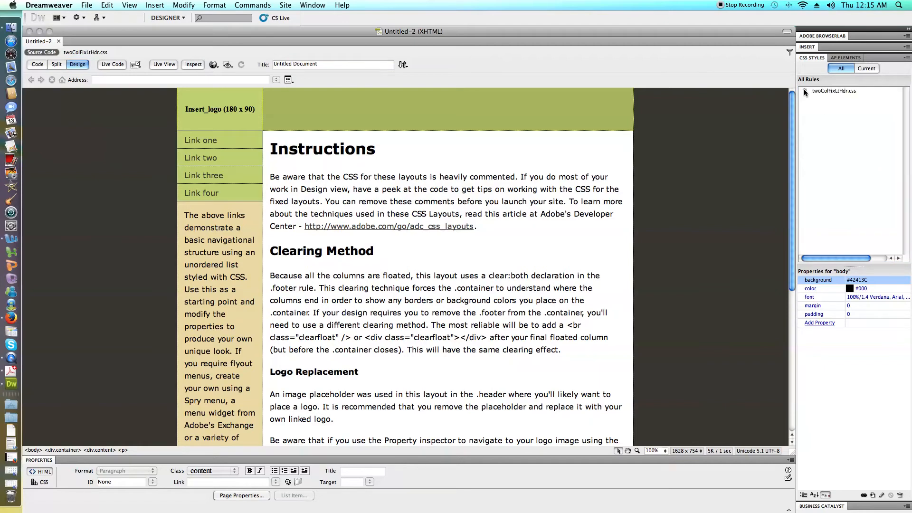
click(805, 90)
double_click(828, 99)
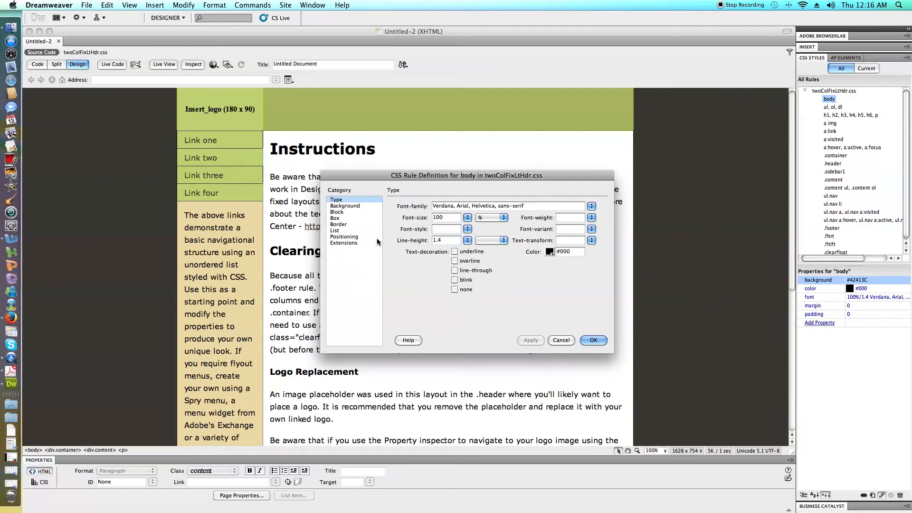
click(344, 205)
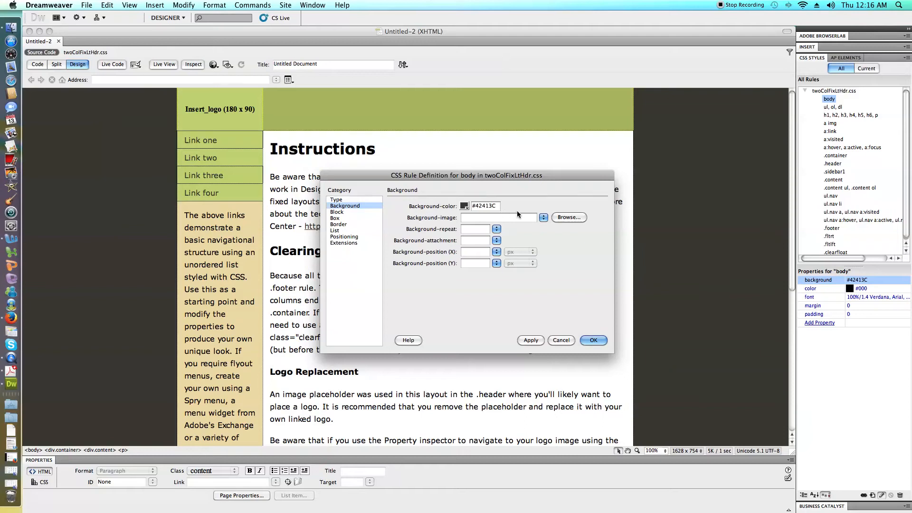
click(564, 217)
scroll(449, 143, down, 3)
click(448, 175)
scroll(543, 164, down, 3)
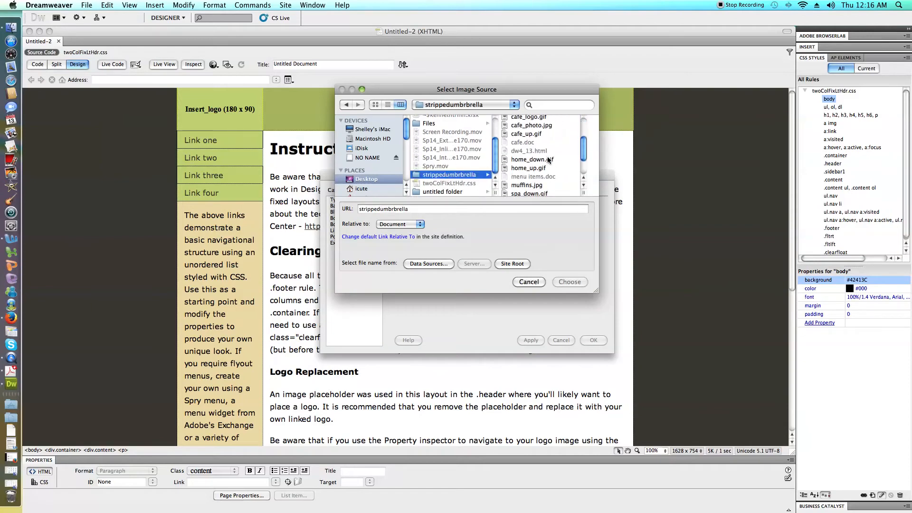
scroll(549, 160, down, 2)
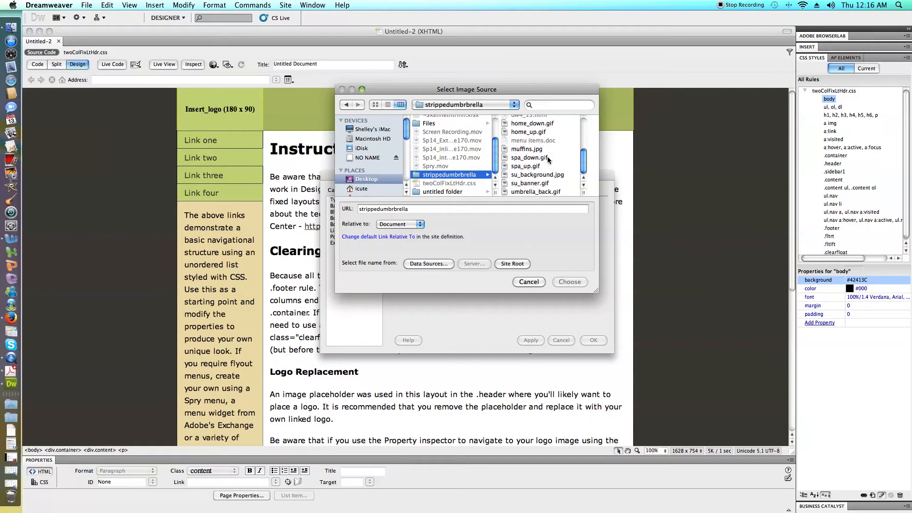
click(549, 174)
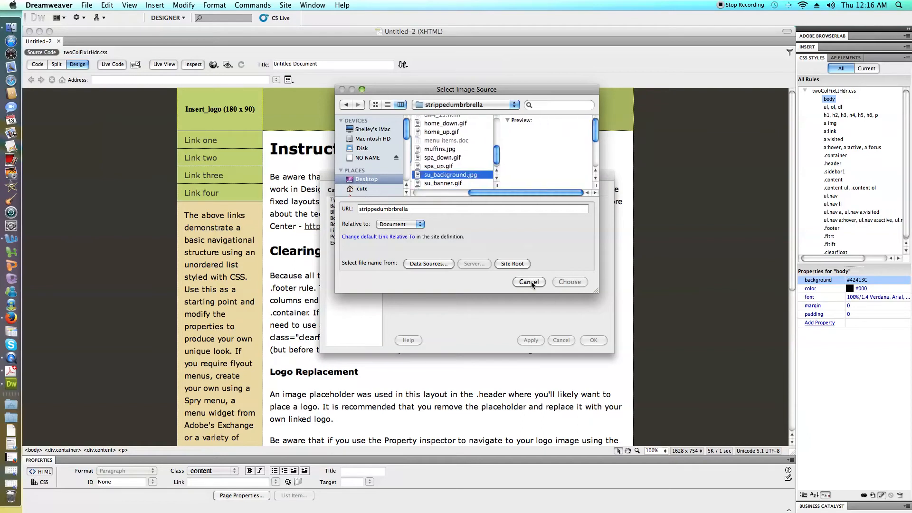
click(569, 284)
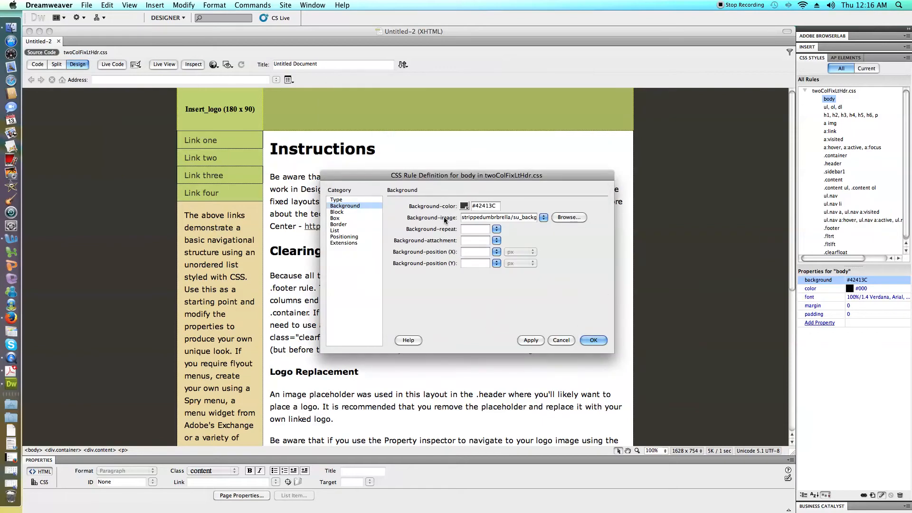
click(601, 340)
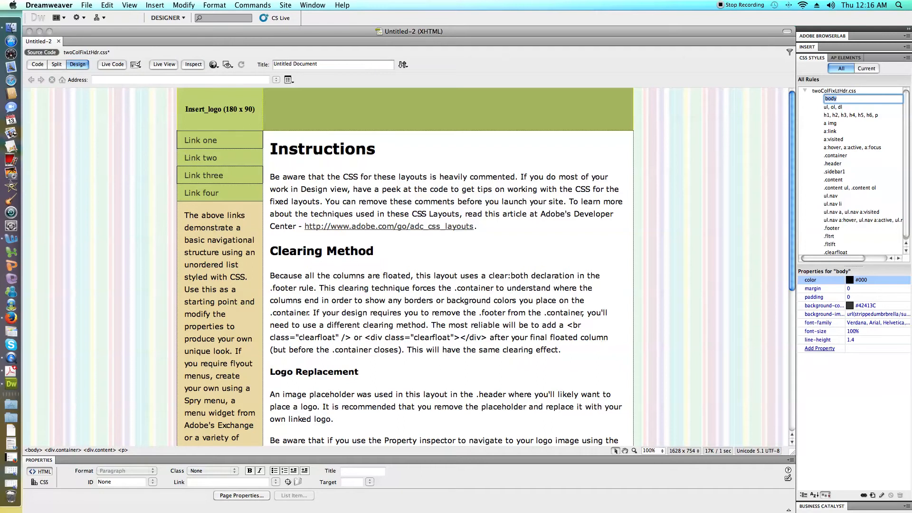
Set the body rule's background color to #EAF7EE by sampling a pale stripe of the page background.
click(850, 306)
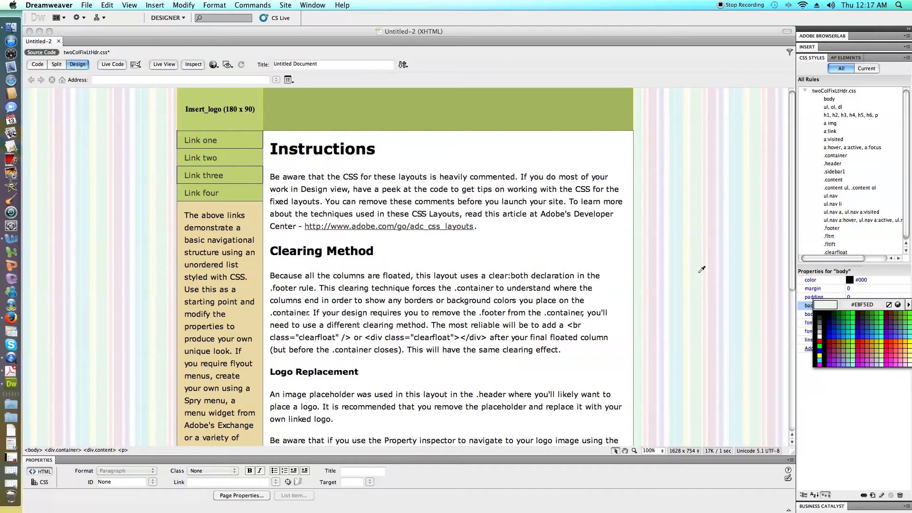
click(698, 191)
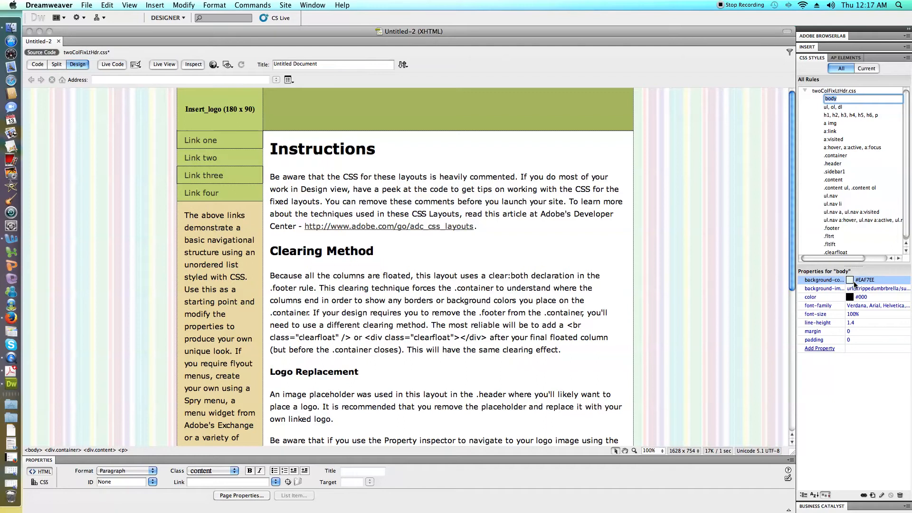
Change the folder name in the body rule's background-image path to stripped4umbrbrella.
click(863, 289)
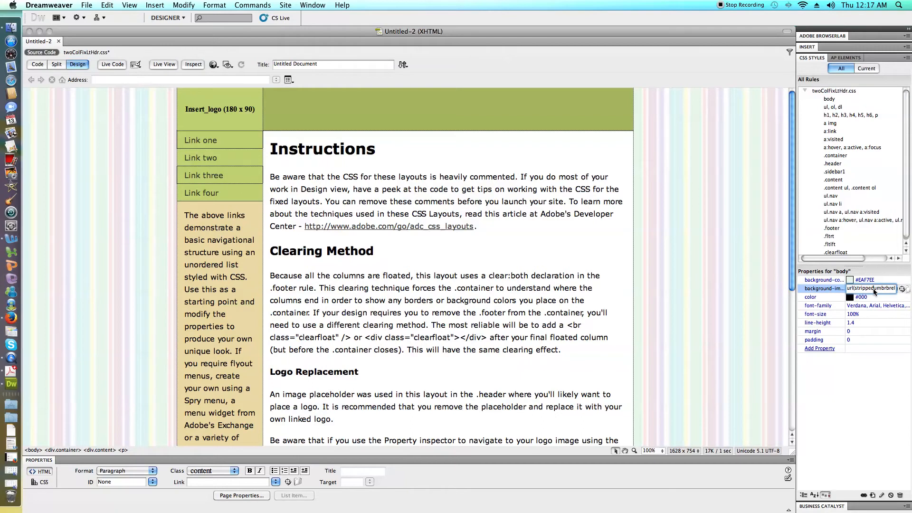
key(BackSpace)
click(871, 359)
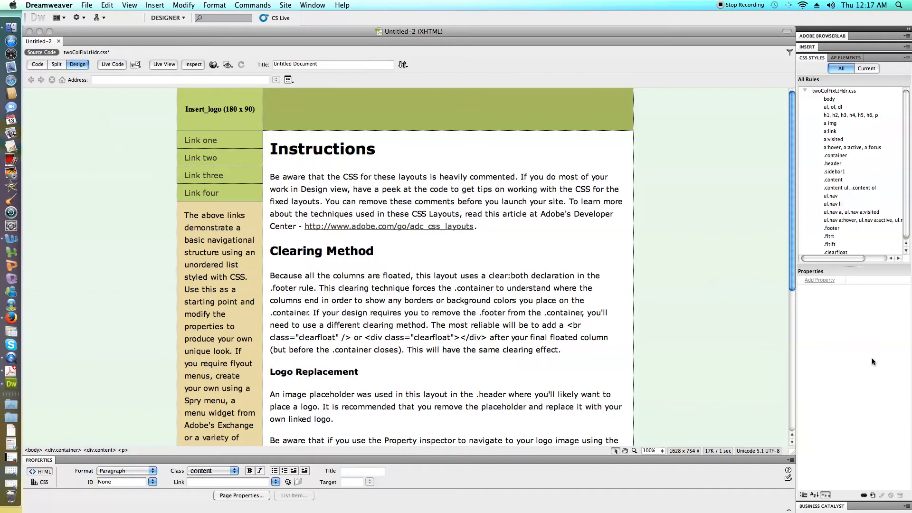
Restore the body rule's background-image path by removing the 4 from the folder name.
click(821, 100)
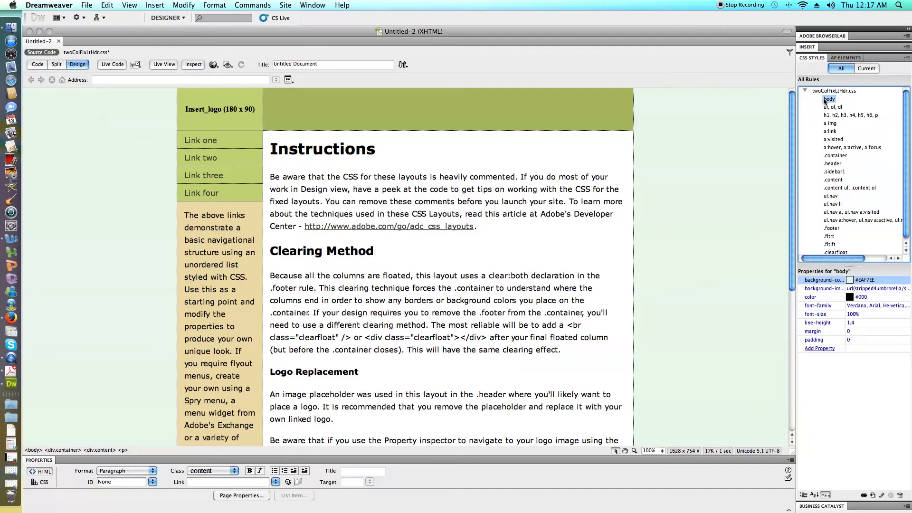
click(878, 289)
click(876, 288)
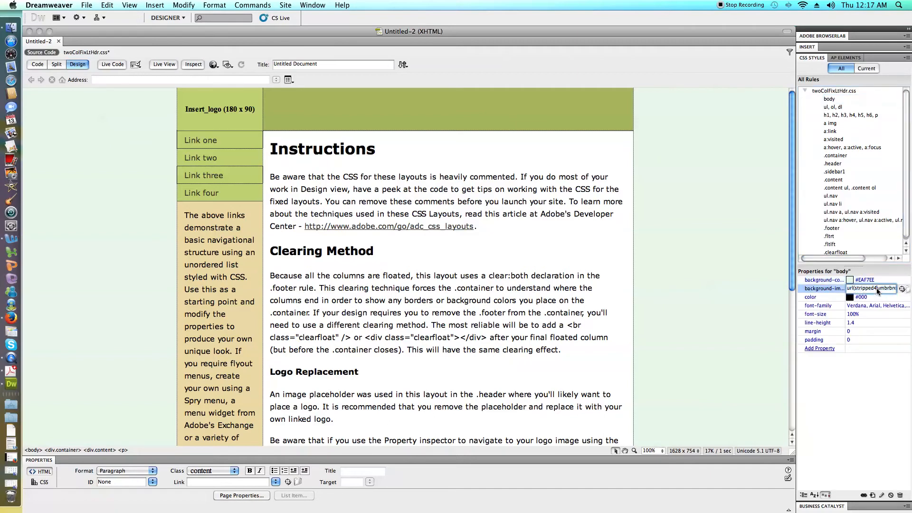
key(BackSpace)
click(890, 387)
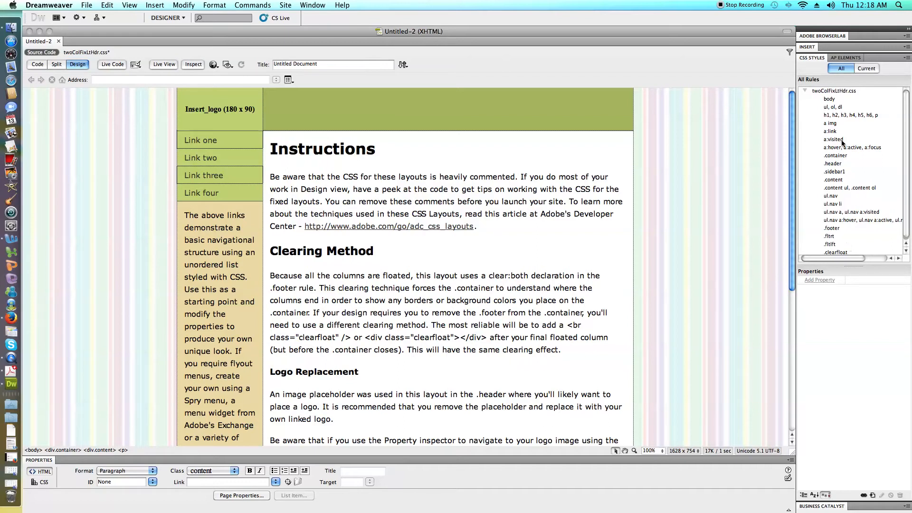
Add a background-color property to the .sidebar1 rule and set it to #F2E6EA by sampling a pink stripe of the page background.
click(831, 171)
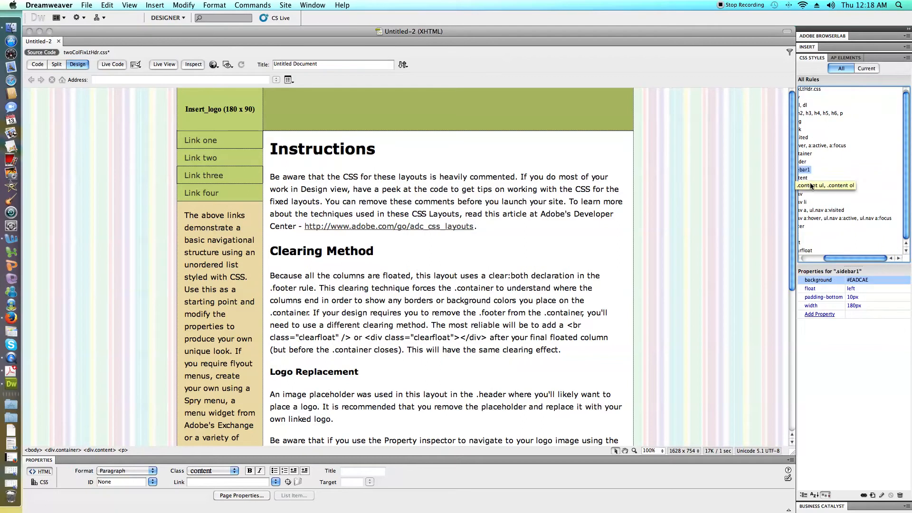
scroll(845, 211, left, 3)
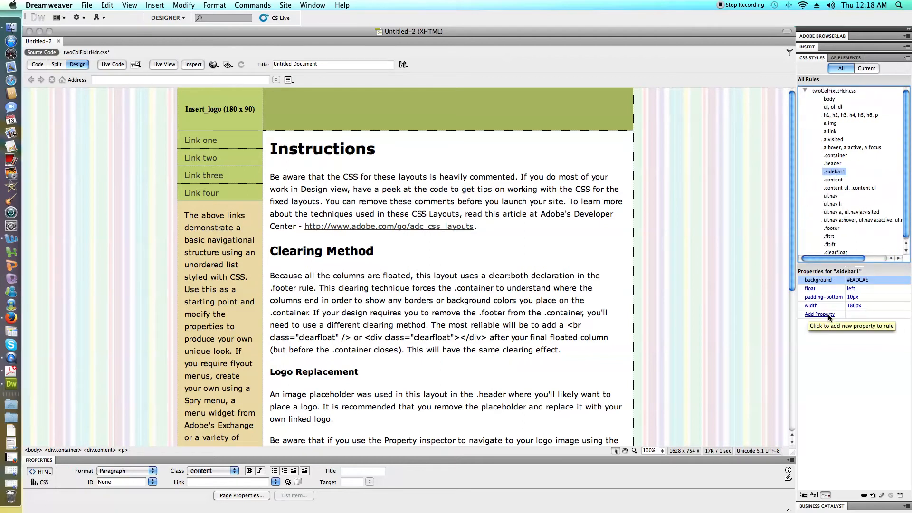
scroll(403, 266, down, 10)
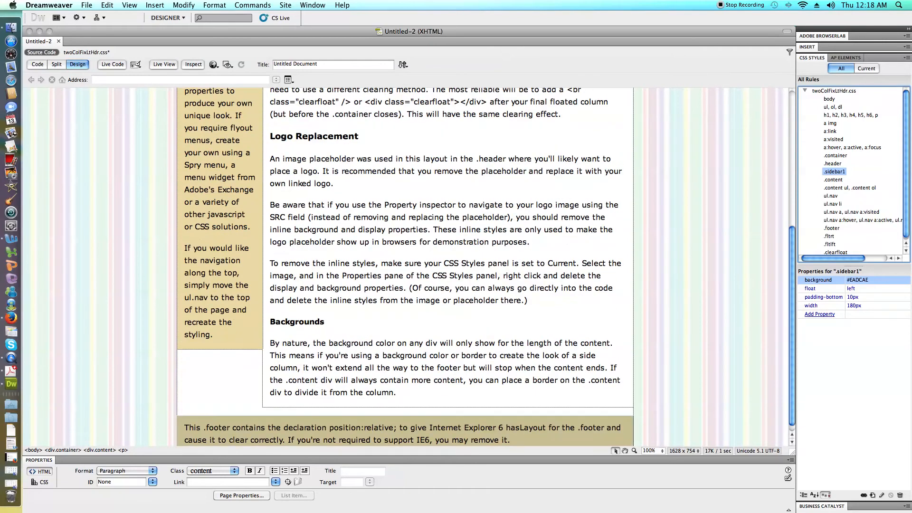
click(663, 451)
click(658, 496)
scroll(404, 266, up, 2)
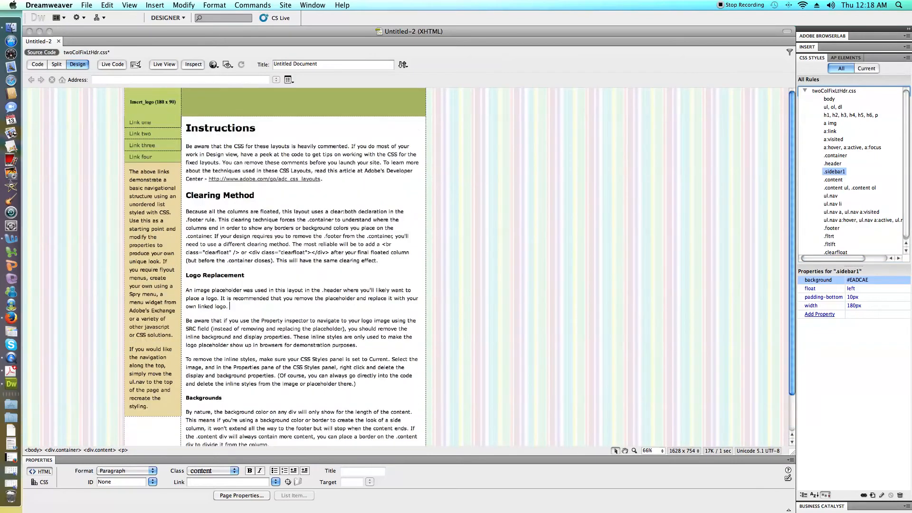
scroll(404, 266, down, 1)
click(822, 314)
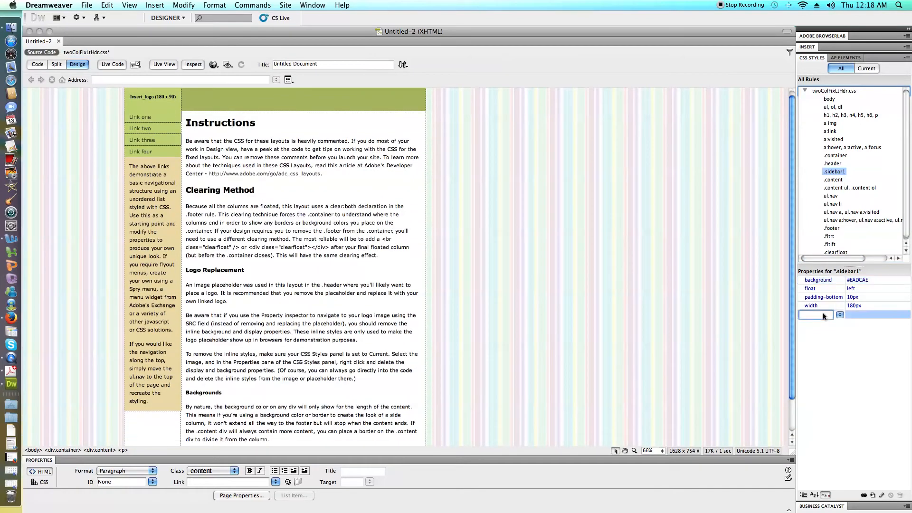
click(839, 314)
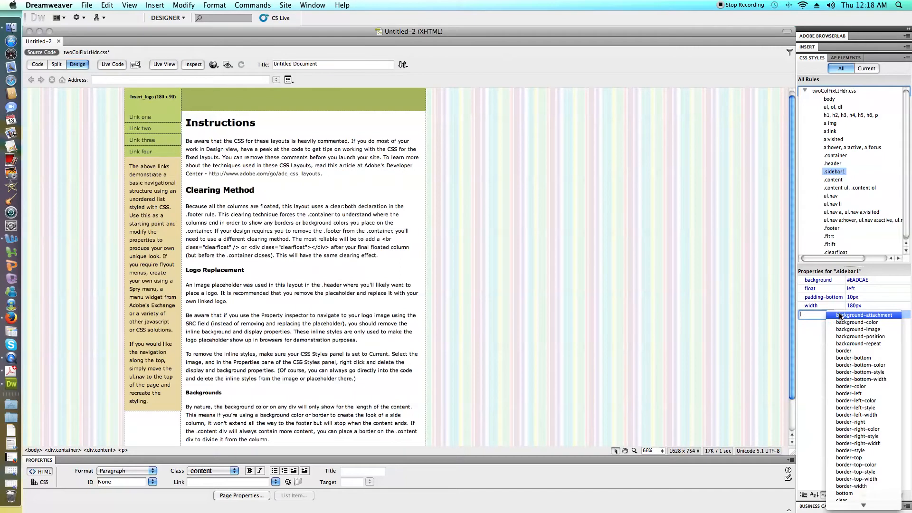
click(850, 322)
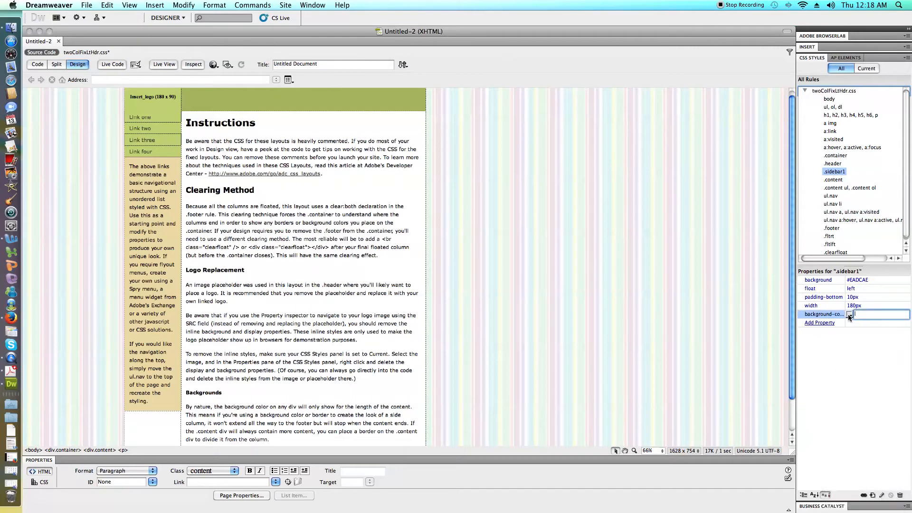
click(849, 314)
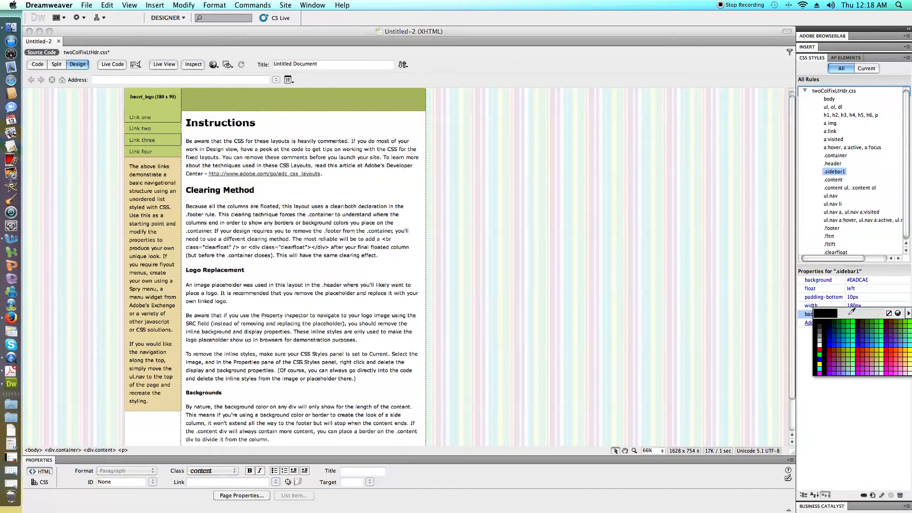
click(556, 277)
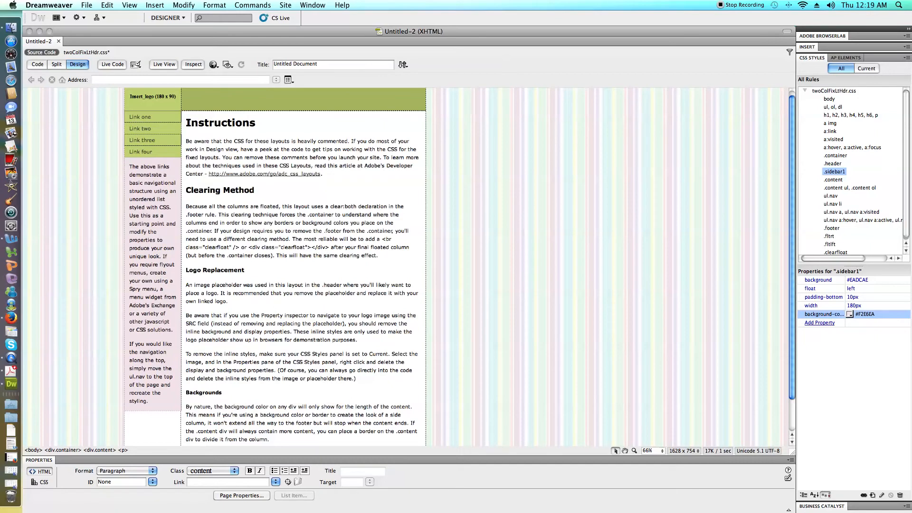
Set the background color of the .footer rule to #9CF in its CSS rule definition.
scroll(230, 418, down, 3)
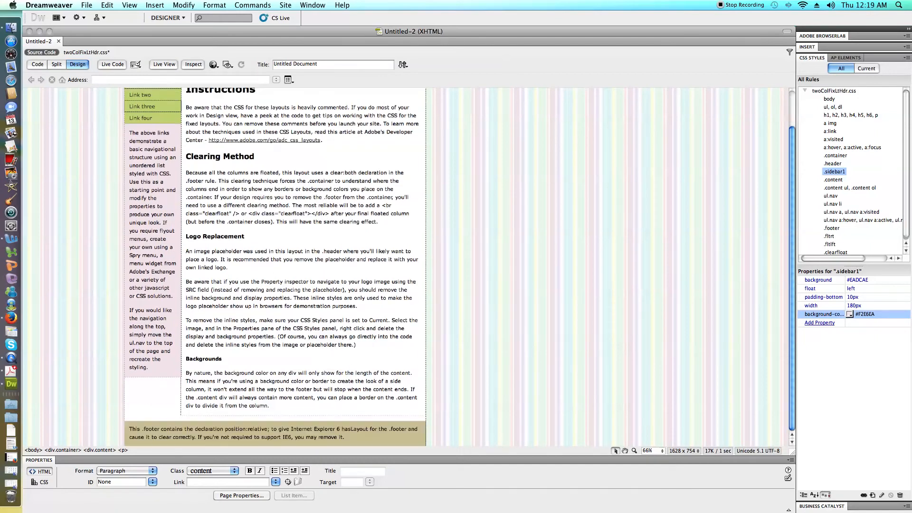
click(236, 436)
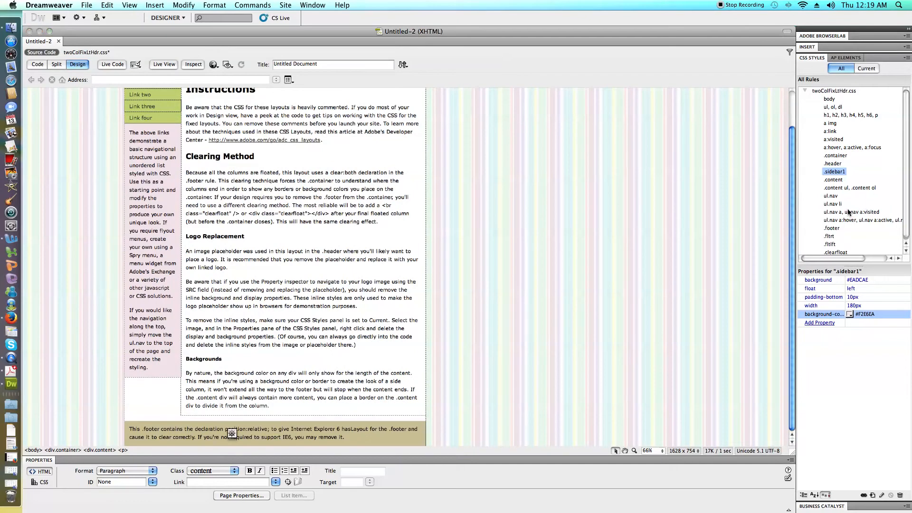
click(832, 229)
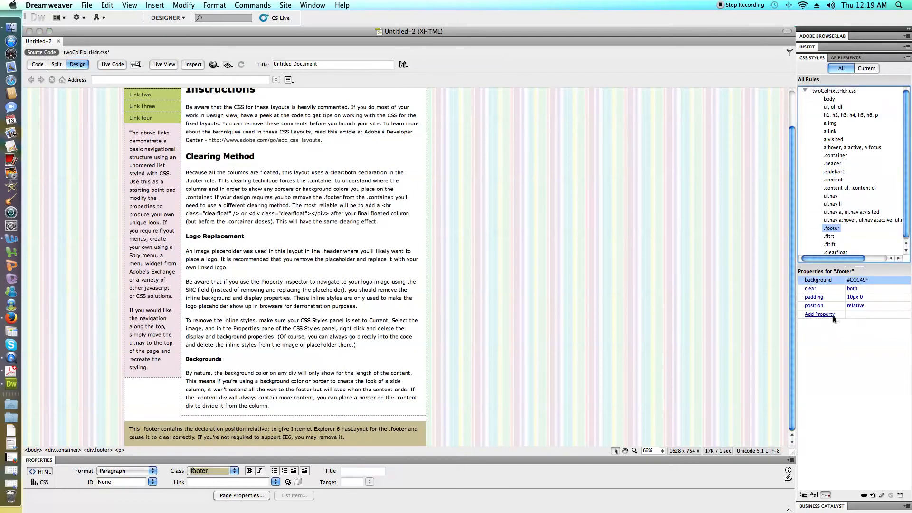
double_click(830, 229)
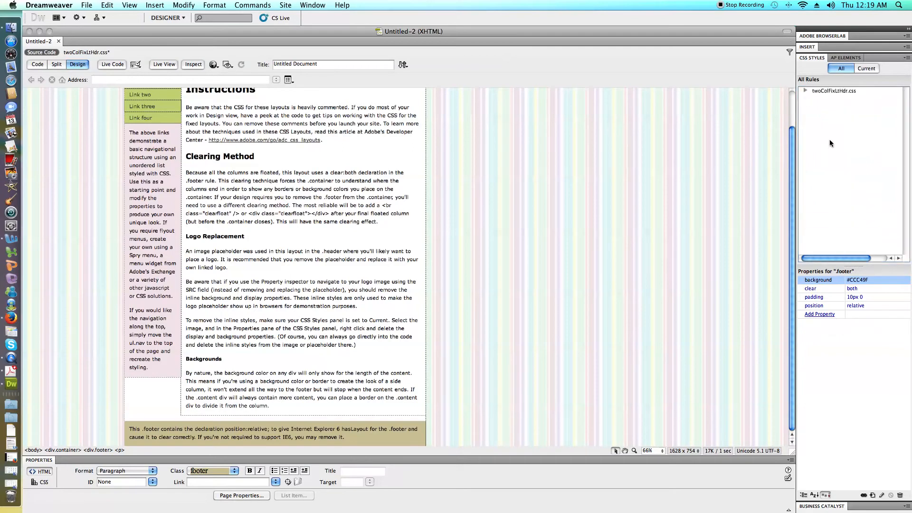
click(805, 90)
double_click(836, 226)
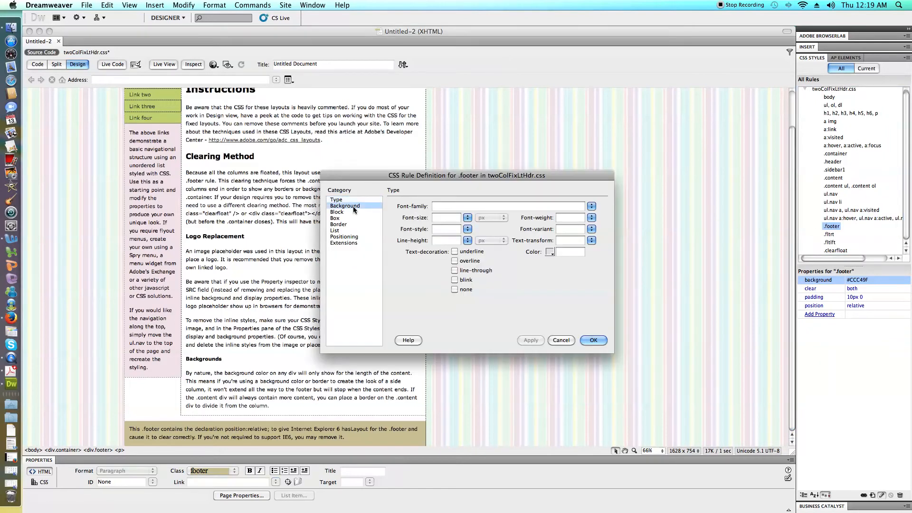
click(345, 206)
click(462, 206)
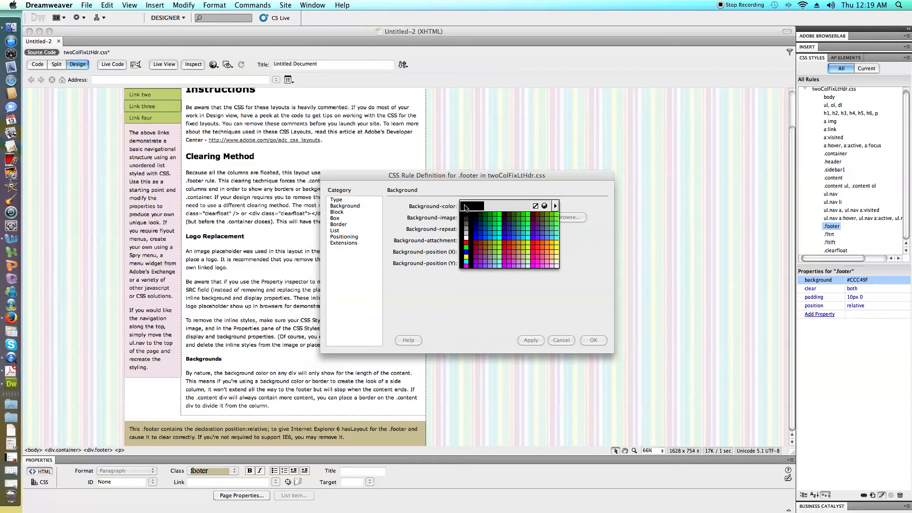
click(468, 154)
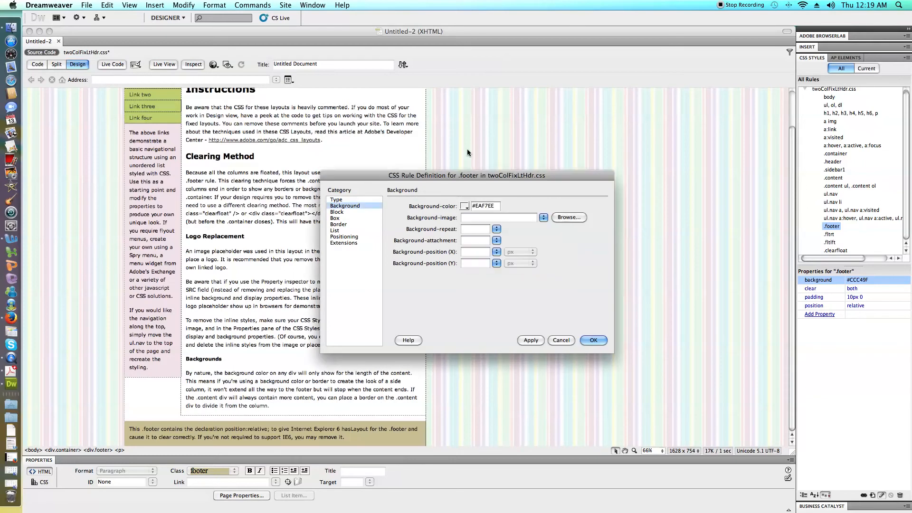
click(465, 205)
click(485, 129)
click(465, 206)
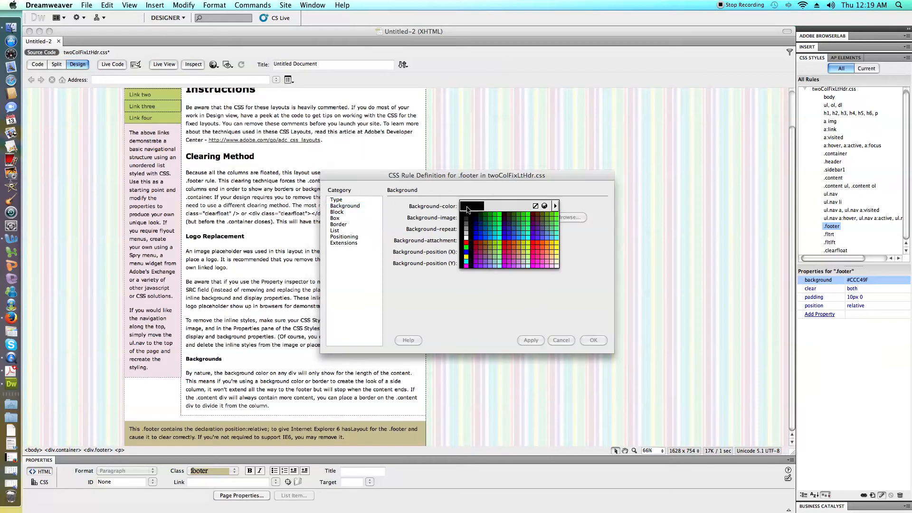
click(497, 264)
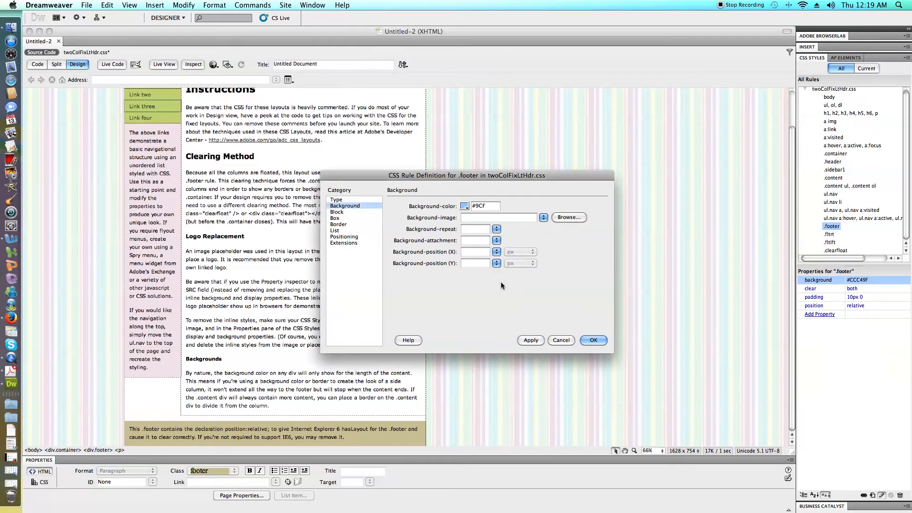
click(584, 339)
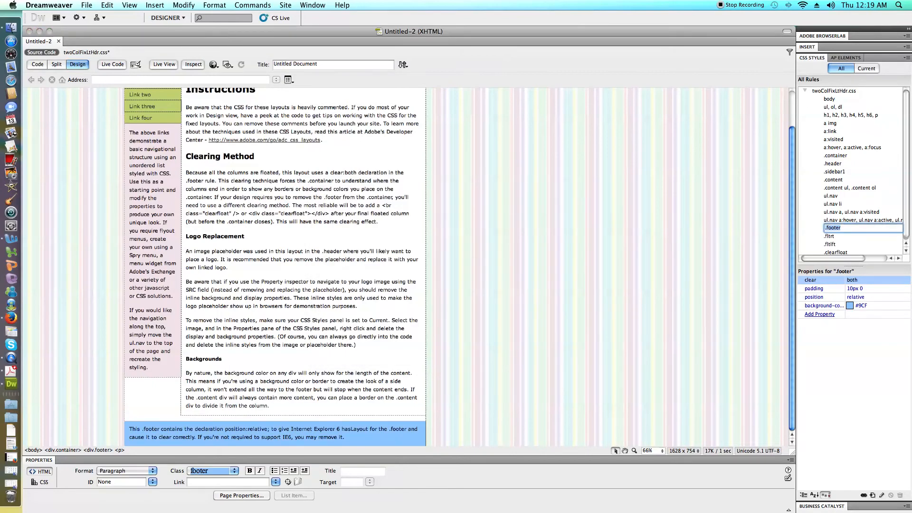
Replace the footer's placeholder paragraph with the text "**The Stripped Umbrella**".
drag(278, 430, 344, 437)
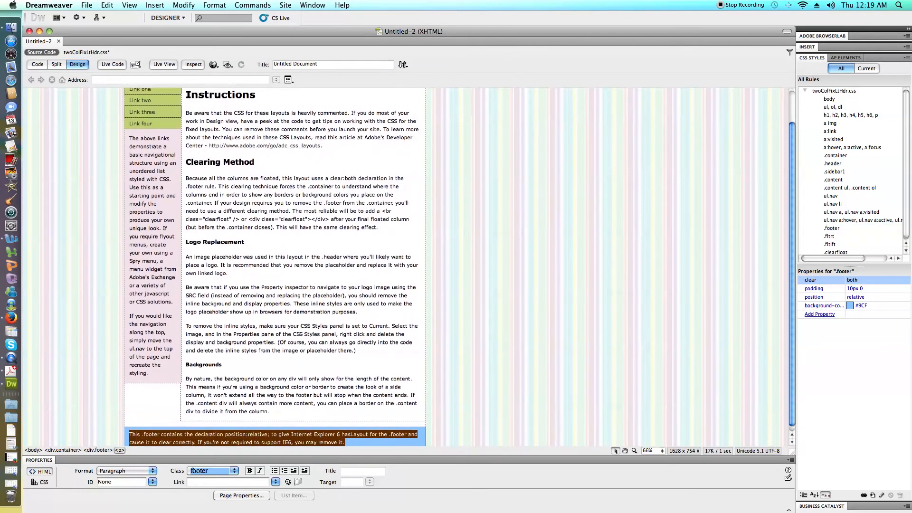
click(119, 450)
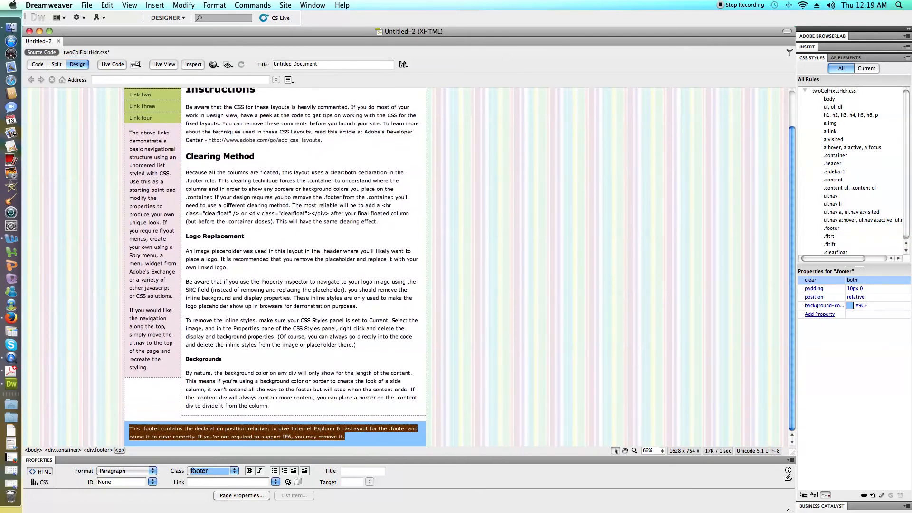
key(BackSpace)
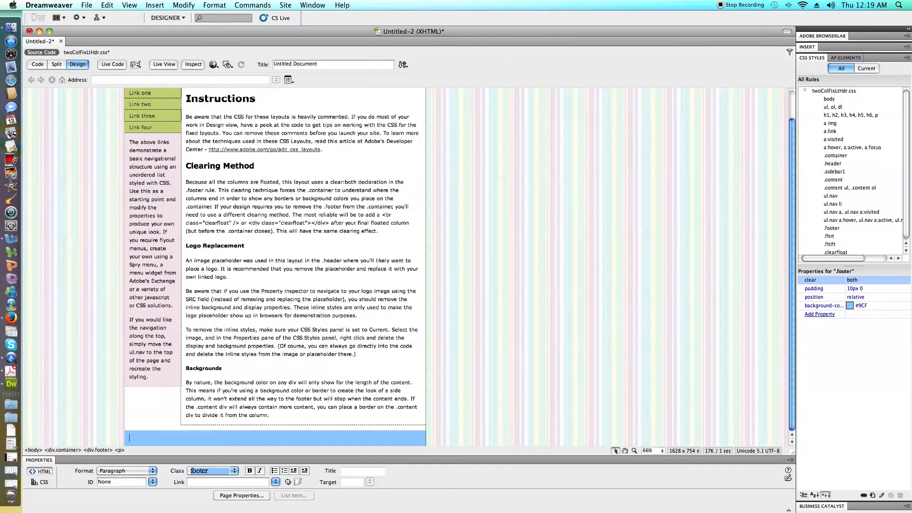
text(The Strip)
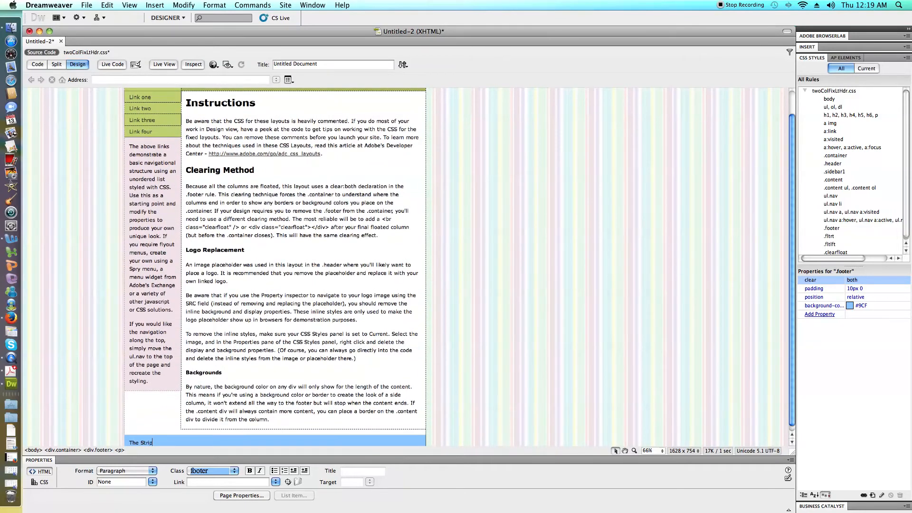
text(ped Umber)
key(BackSpace)
text(ella**)
scroll(406, 266, down, 1)
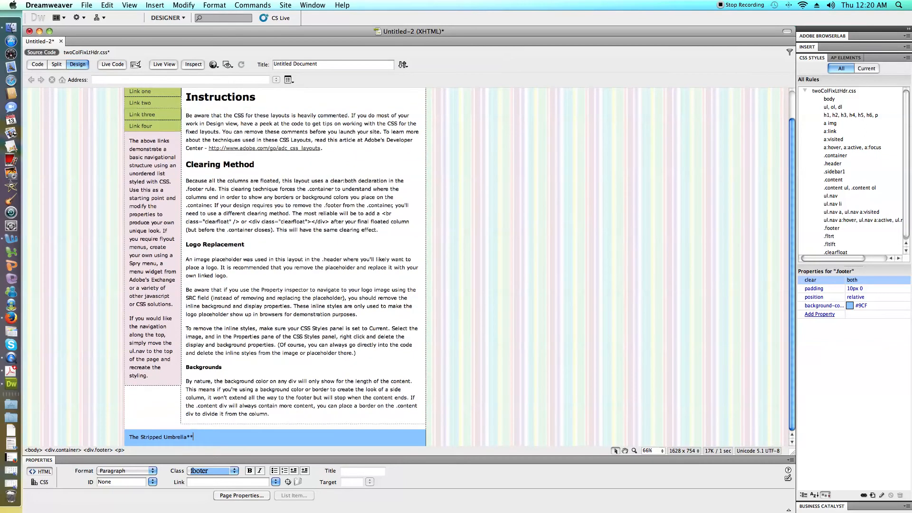
click(130, 437)
text(**)
Add a second footer paragraph below the company name with the company's street address, city, country and postal code.
scroll(180, 432, down, 1)
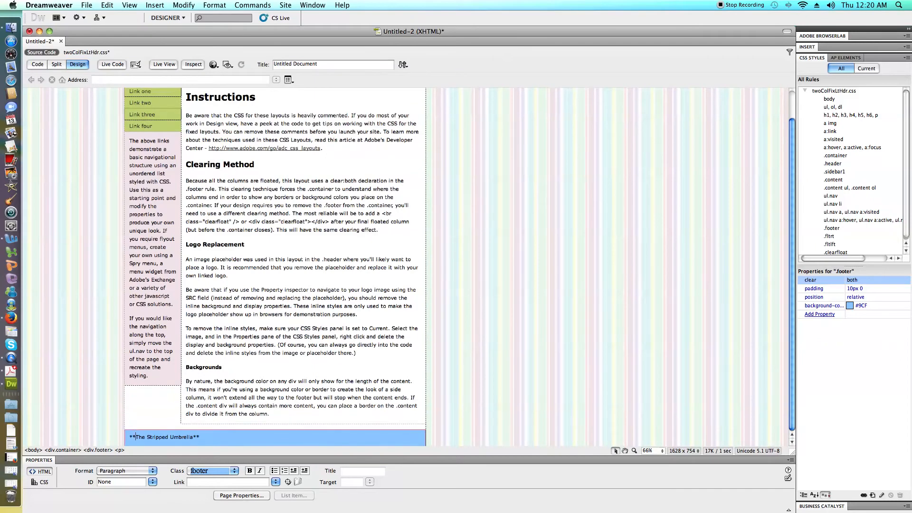
scroll(274, 266, down, 1)
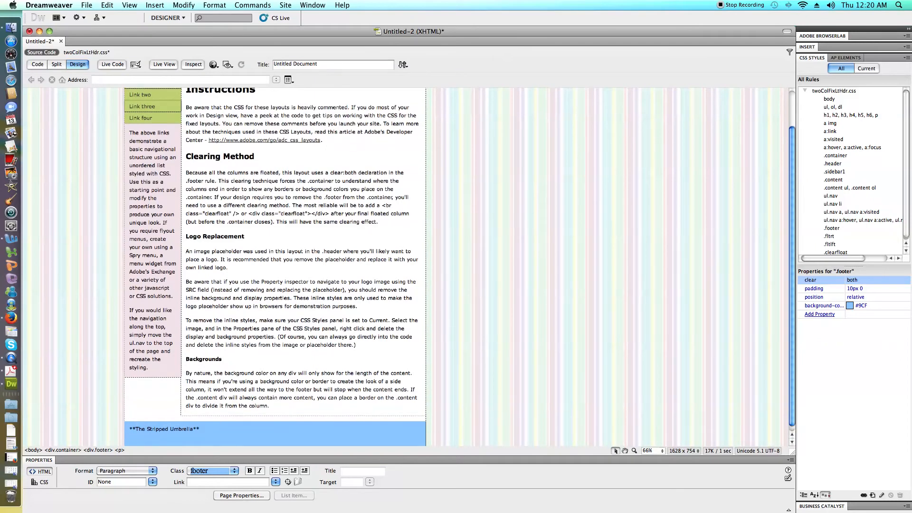
key(Return)
text(123 Ma)
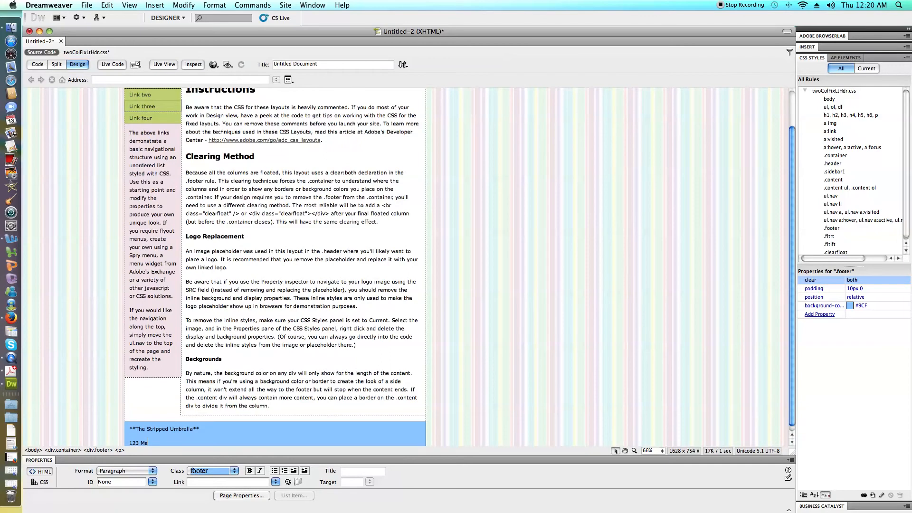
text(in Street; Anywhere, US 12345,)
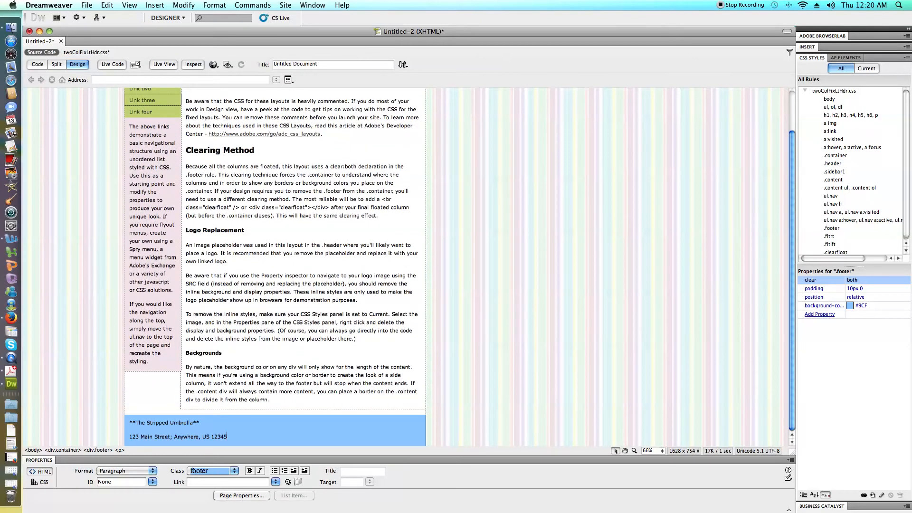
key(BackSpace)
Start a rollover image at the sidebar's "Link one" text, using about_us_up.gif from the strippedumbrbrella folder as the original image.
scroll(275, 266, up, 5)
click(131, 122)
drag(130, 122, 152, 123)
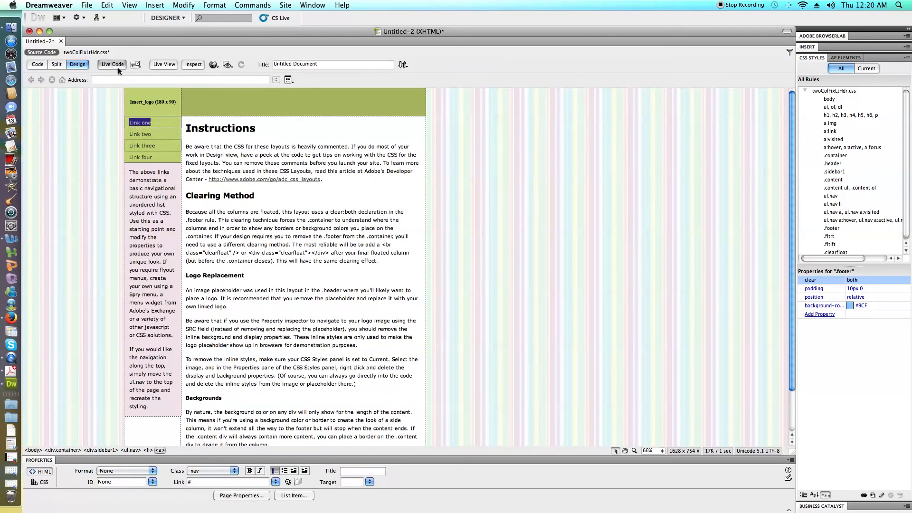
click(156, 6)
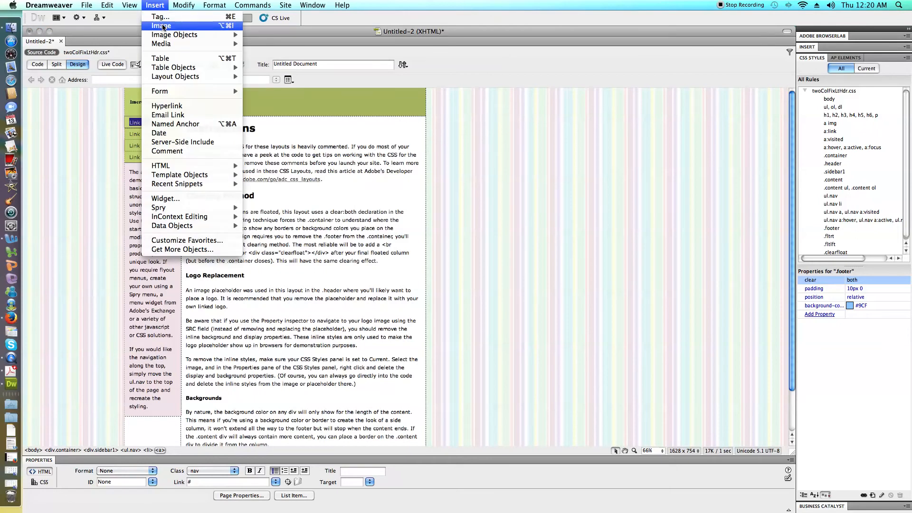
mouse_move(163, 35)
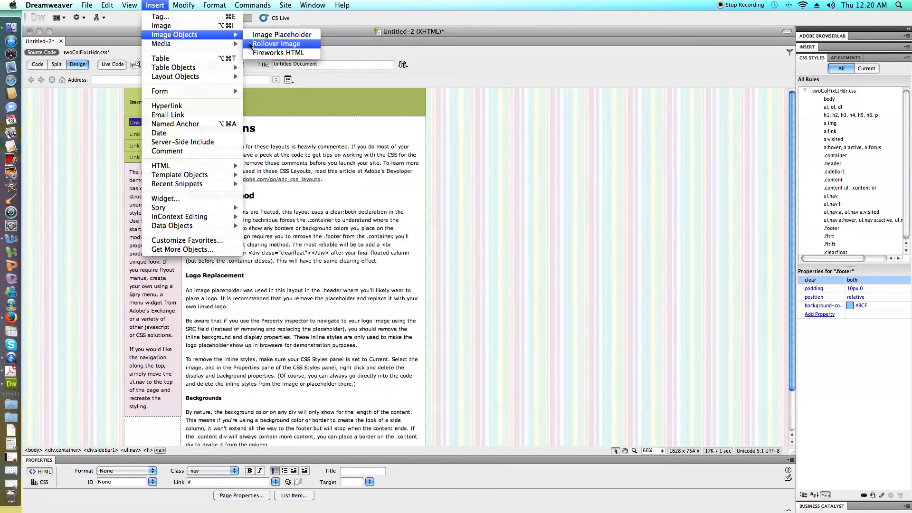
click(275, 43)
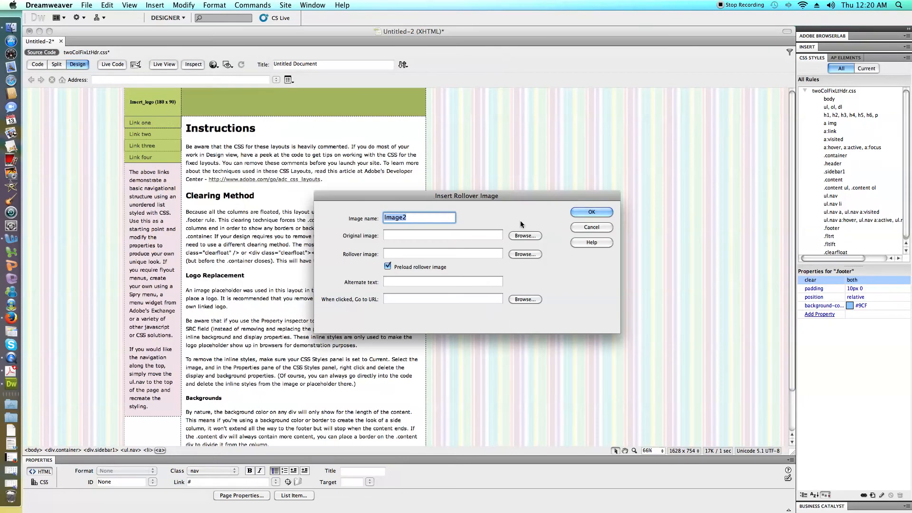
click(521, 235)
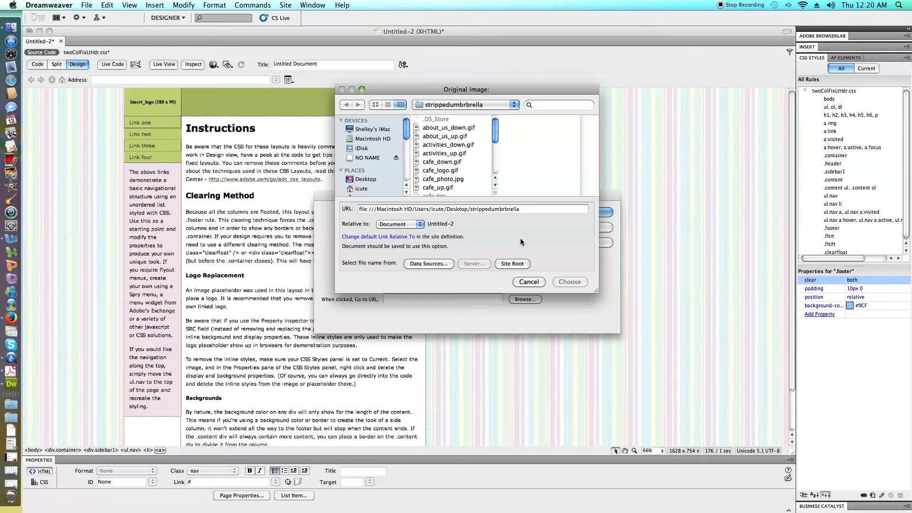
click(451, 137)
click(560, 281)
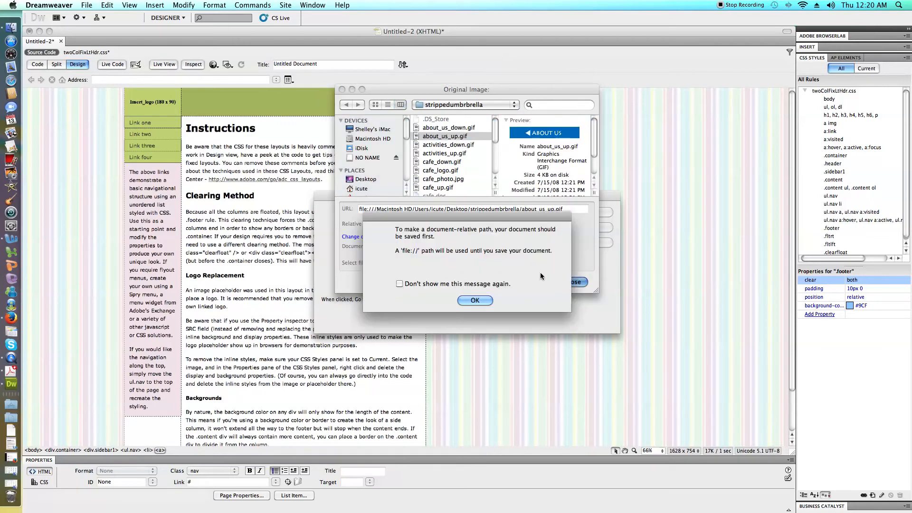
click(474, 300)
Choose about_us_down.gif as the rollover image for the new navigation button.
click(518, 243)
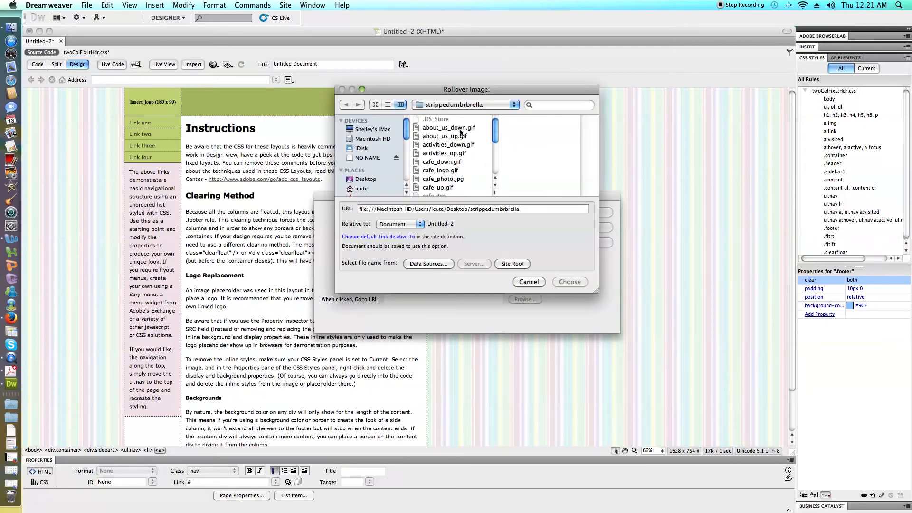
click(459, 129)
click(573, 282)
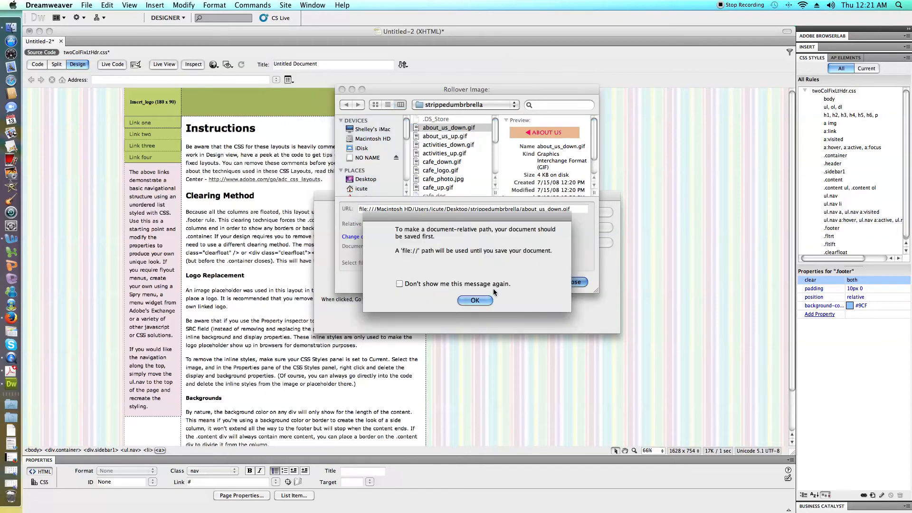
click(482, 299)
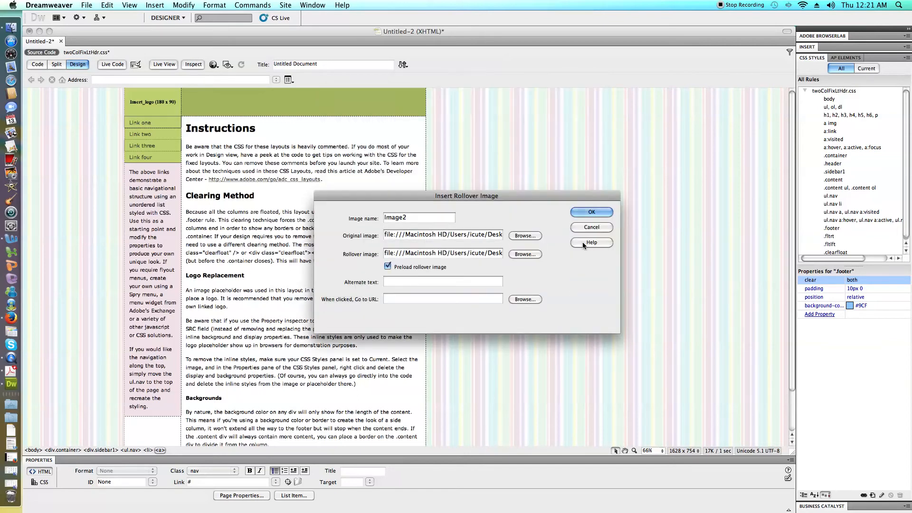
Set the rollover image's alternate text to "About Us" and insert it into the sidebar navigation.
click(403, 281)
text(A)
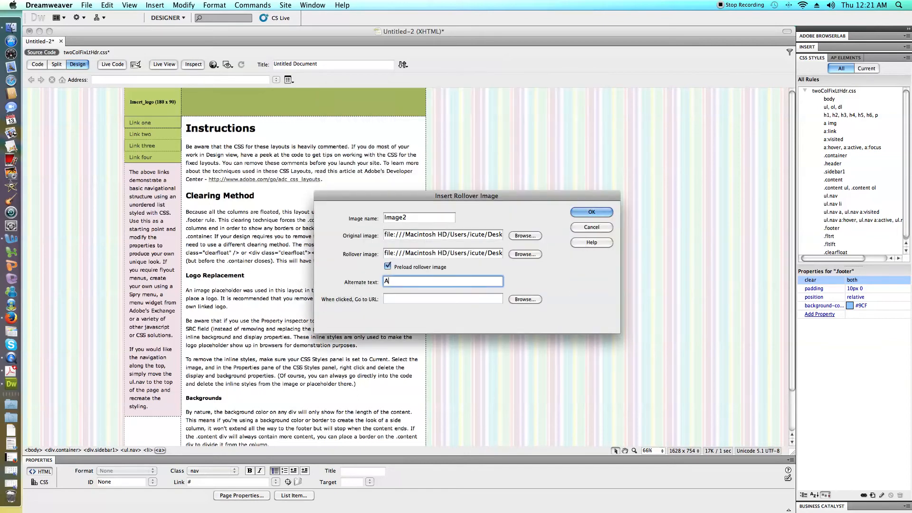
text(boutUs)
key(BackSpace)
key(BackSpace)
text(US)
key(BackSpace)
text(s)
click(591, 212)
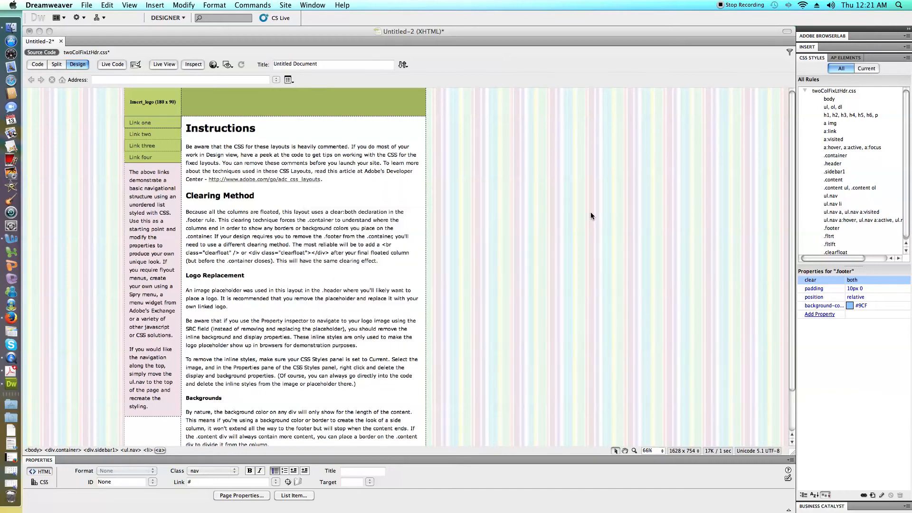
click(504, 228)
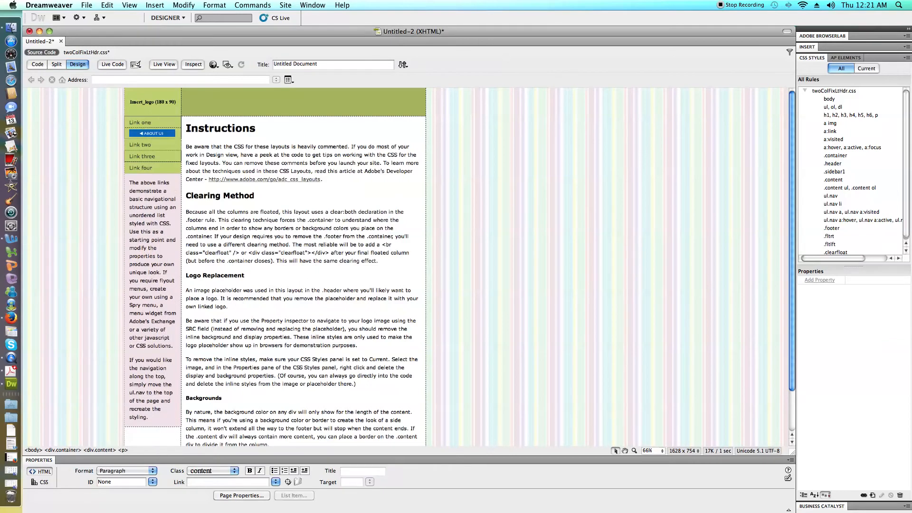
Show code and design side by side and delete the "Link one" anchor preceding the About Us image in the code.
click(158, 133)
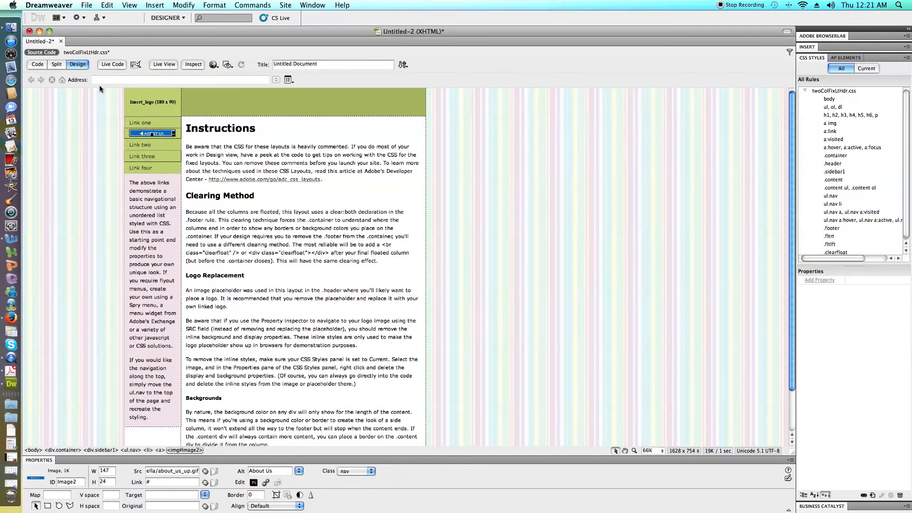
click(54, 64)
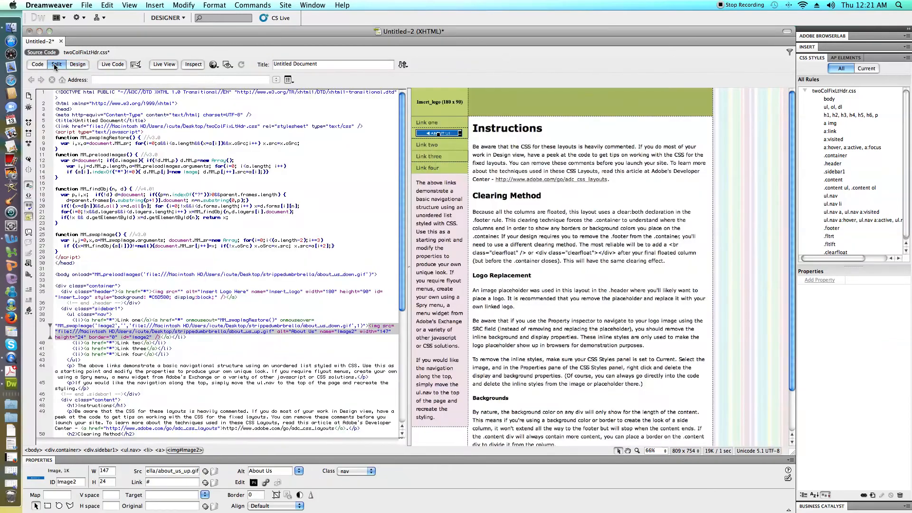
click(187, 337)
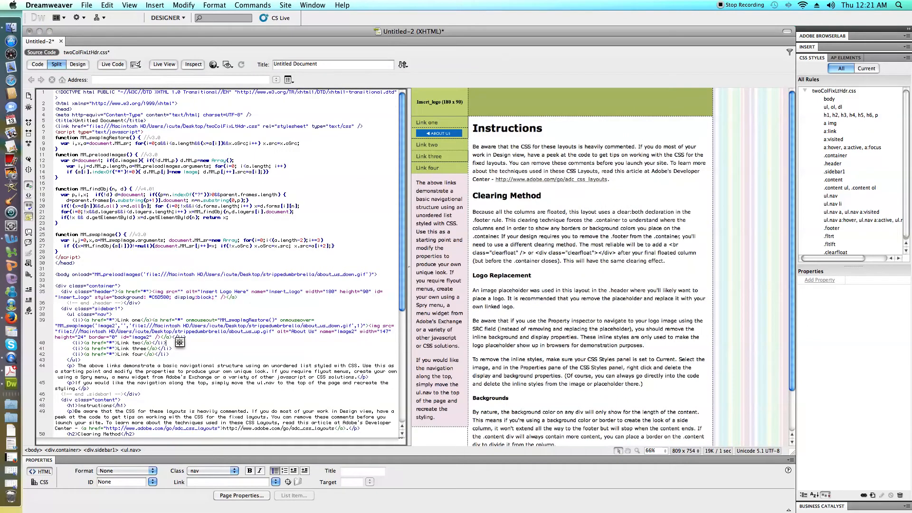
drag(83, 319, 153, 322)
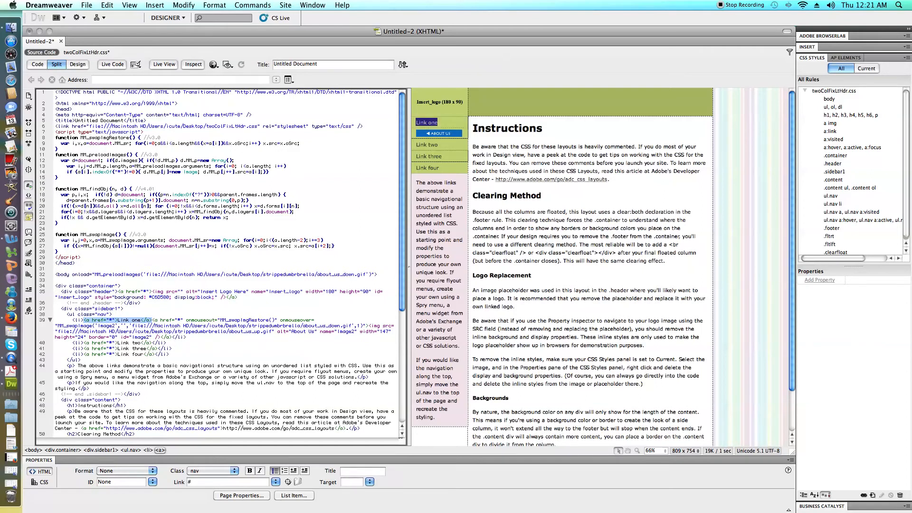
key(BackSpace)
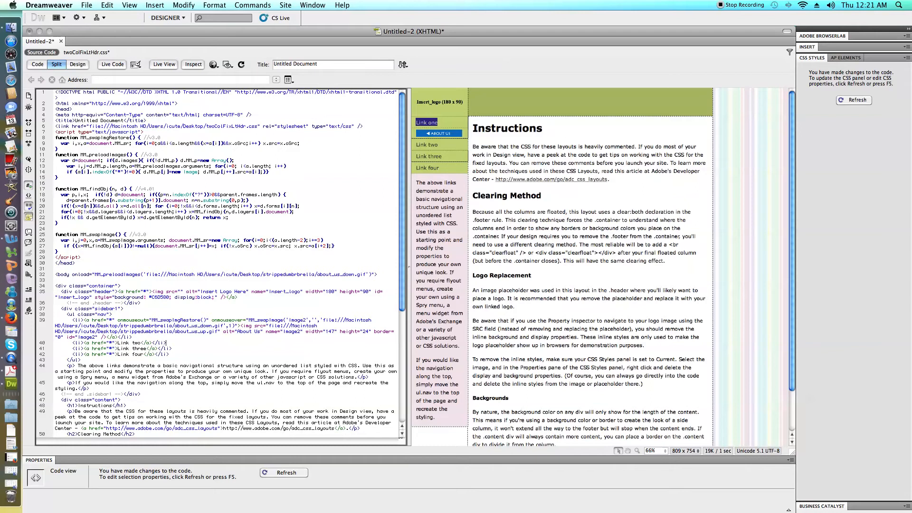
click(511, 253)
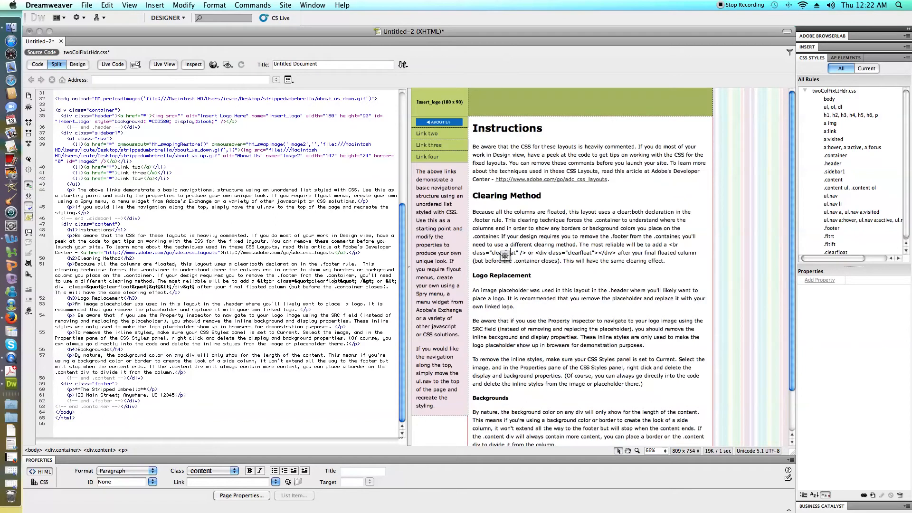
Start a rollover image at the "Link two" anchor in the code, using activities_up.gif as the original image.
click(141, 167)
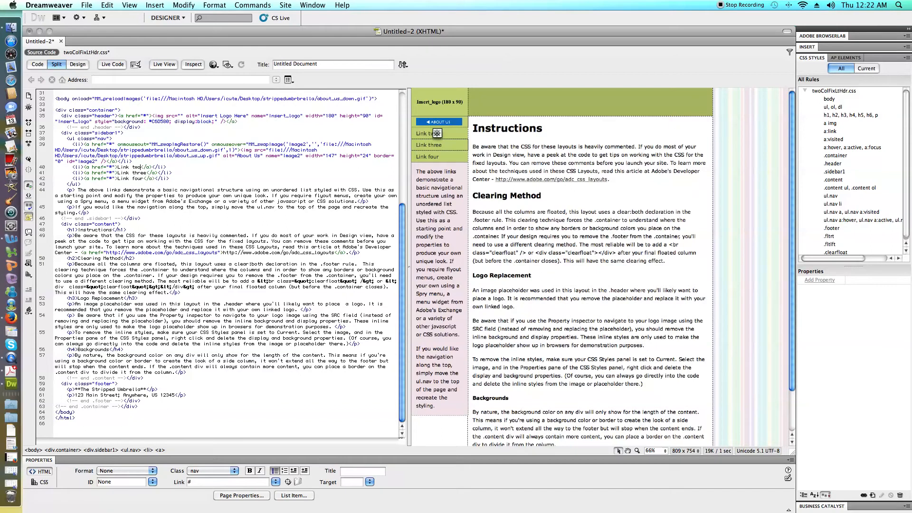
drag(83, 166, 152, 167)
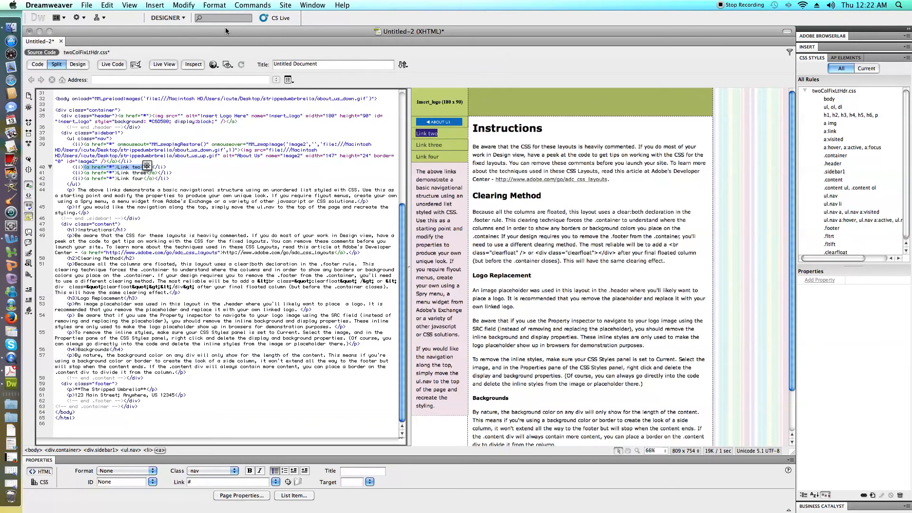
click(164, 8)
mouse_move(179, 37)
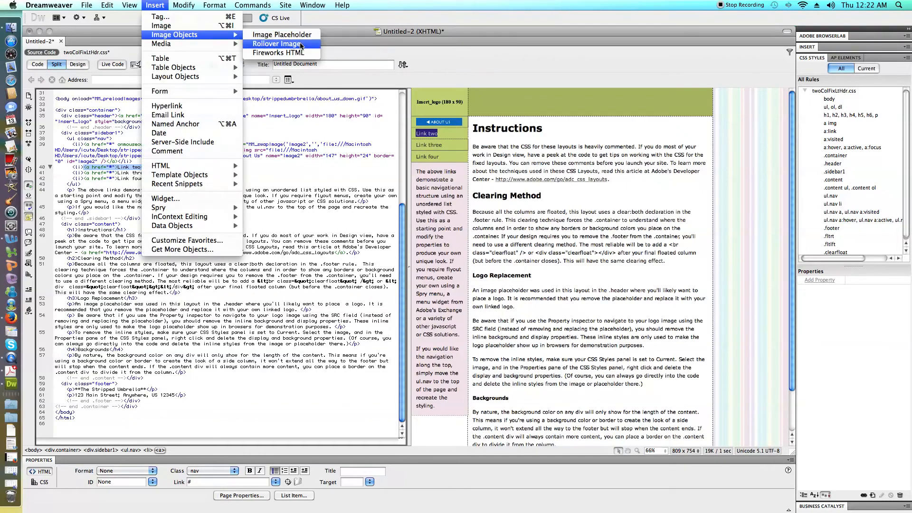
click(300, 44)
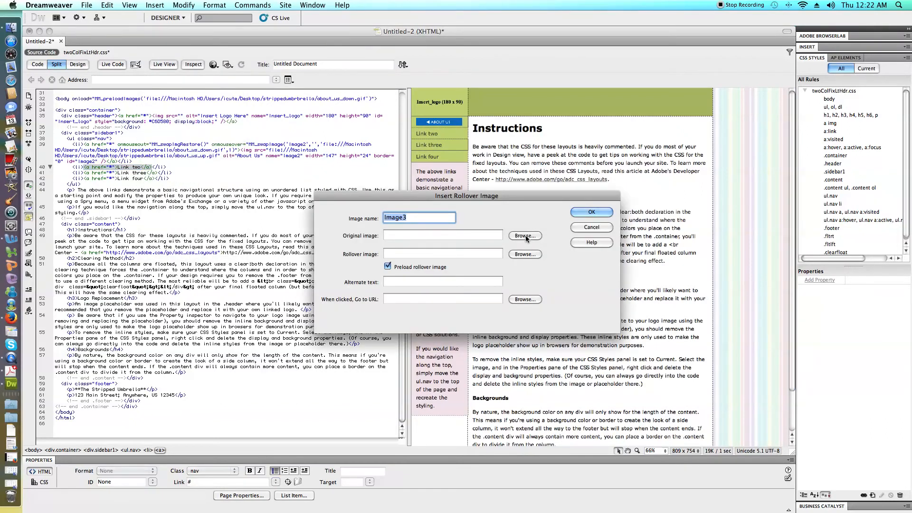
click(525, 235)
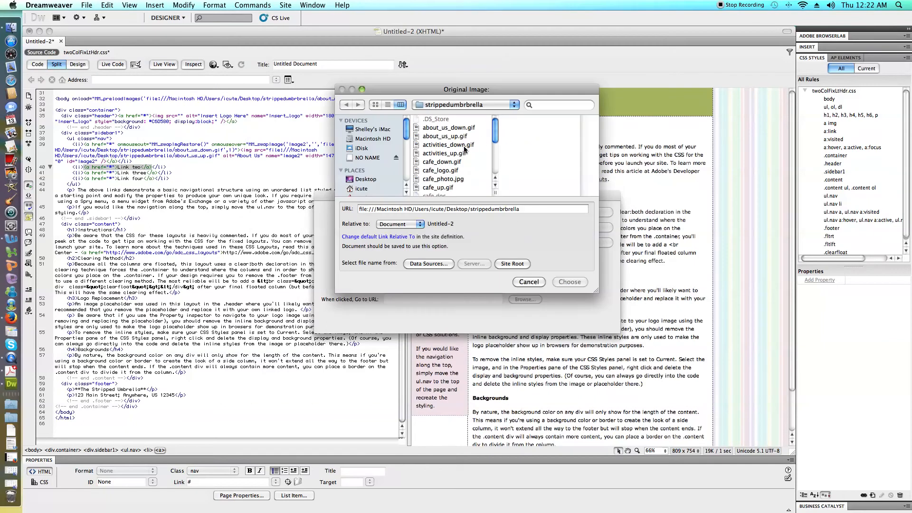
click(459, 153)
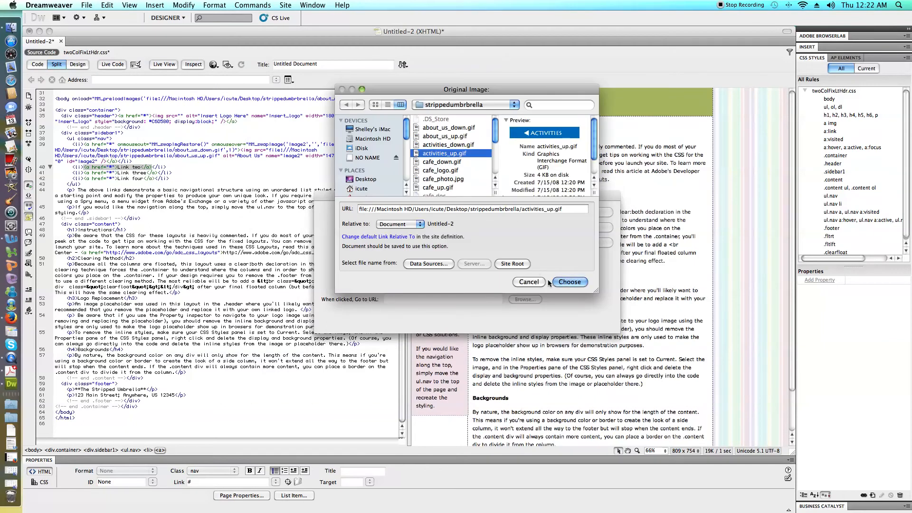
click(566, 282)
click(480, 300)
Choose activities_down.gif as the rollover image and insert the Activities button without alternate text.
click(525, 254)
click(459, 144)
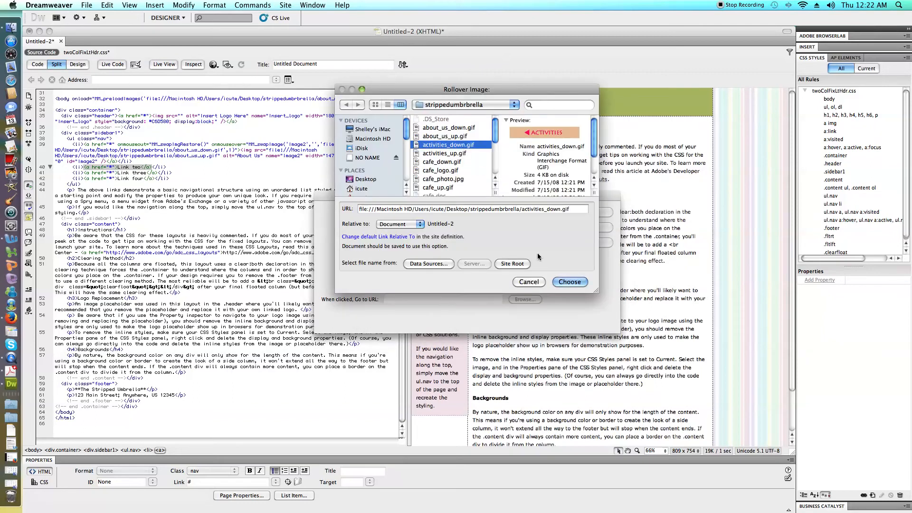
click(570, 282)
click(481, 299)
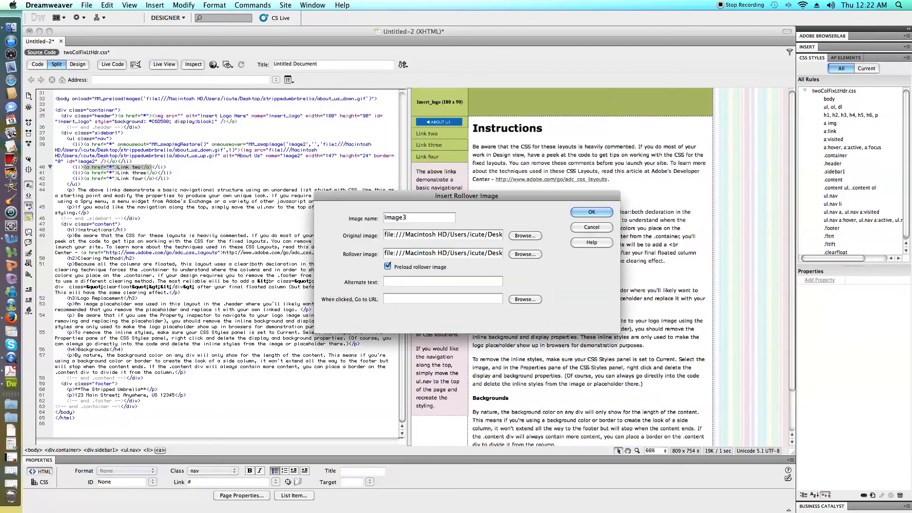
click(601, 216)
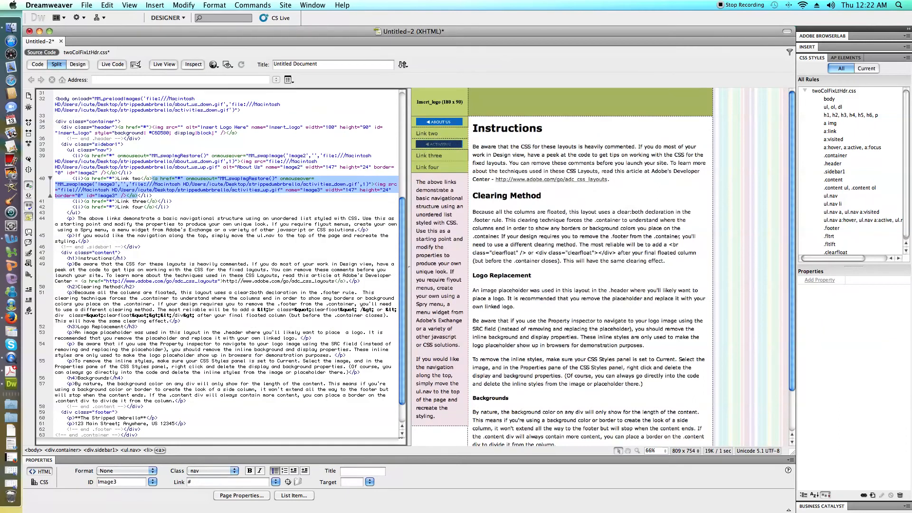
Delete the "Link two" anchor preceding the Activities image in the code and refresh the design.
click(136, 180)
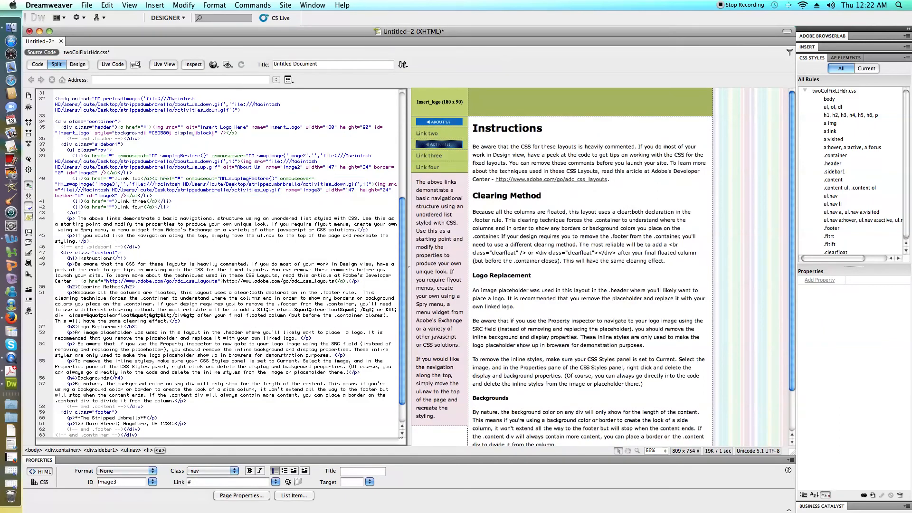
drag(148, 179, 83, 179)
key(Delete)
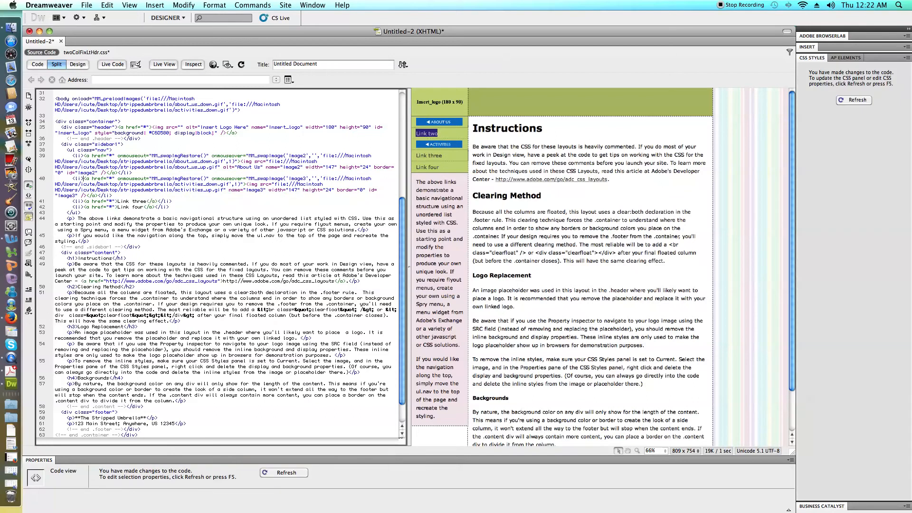
click(492, 252)
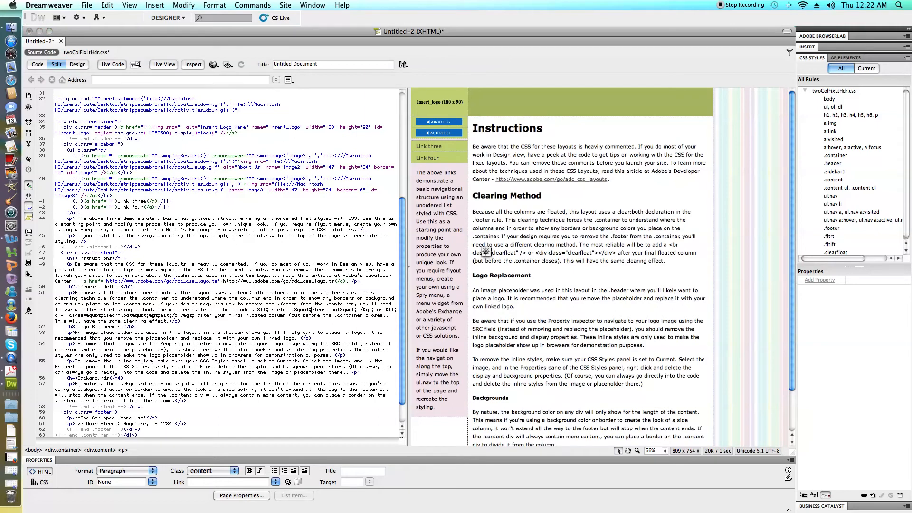
Return to the design-only view and set the alternate text of the Activities button image to "Activities".
click(131, 201)
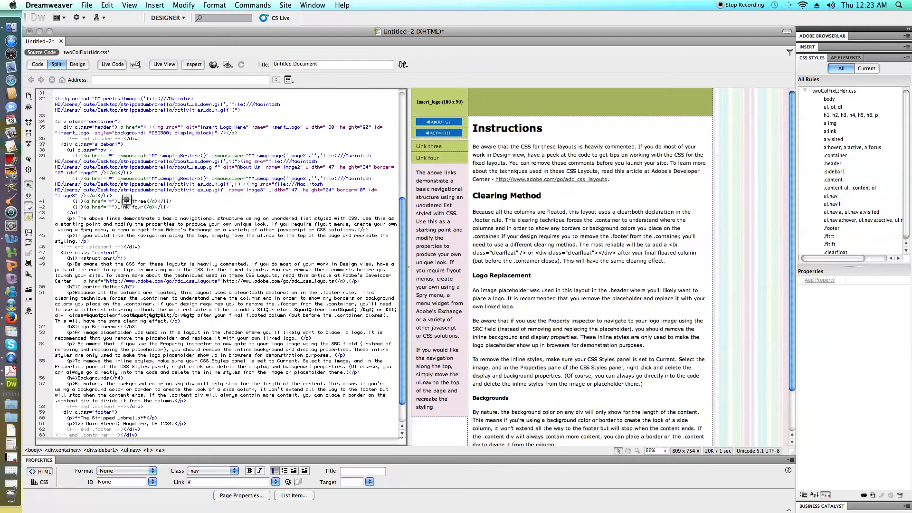
click(78, 64)
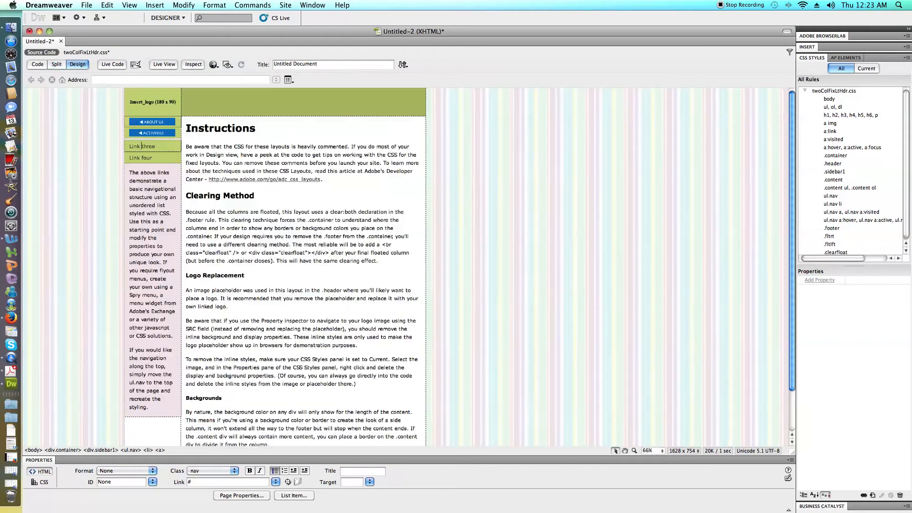
scroll(275, 266, up, 3)
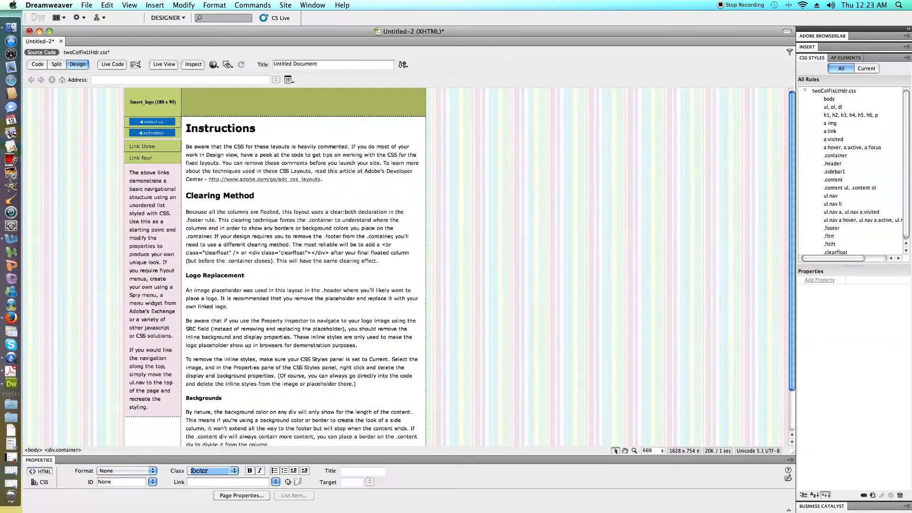
click(148, 133)
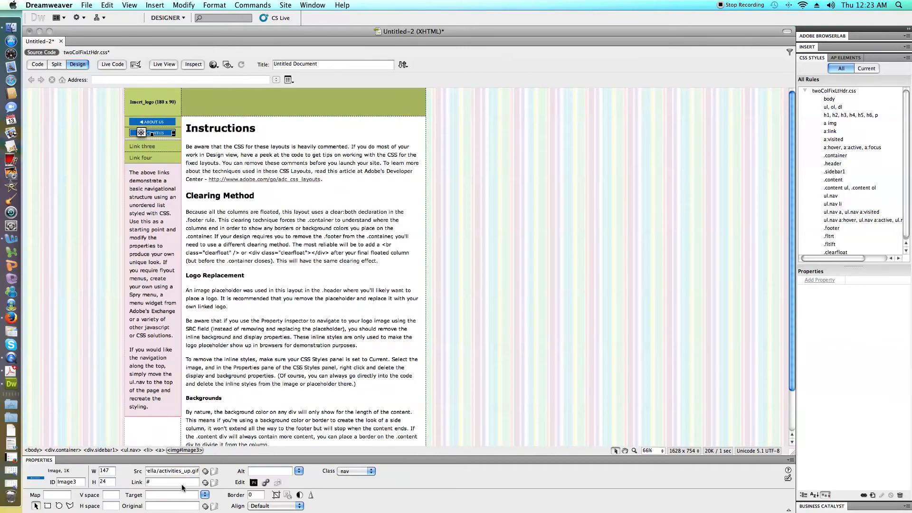
click(285, 471)
text(Acti)
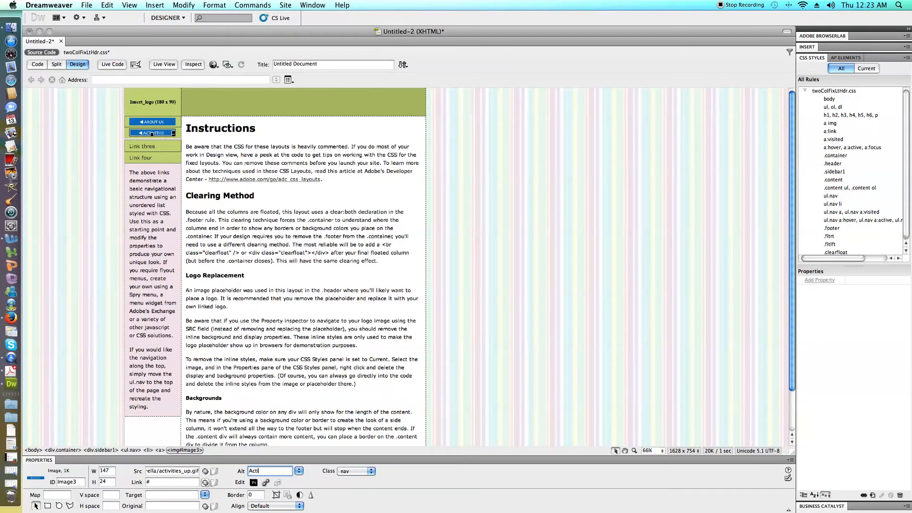
text(vities)
click(233, 275)
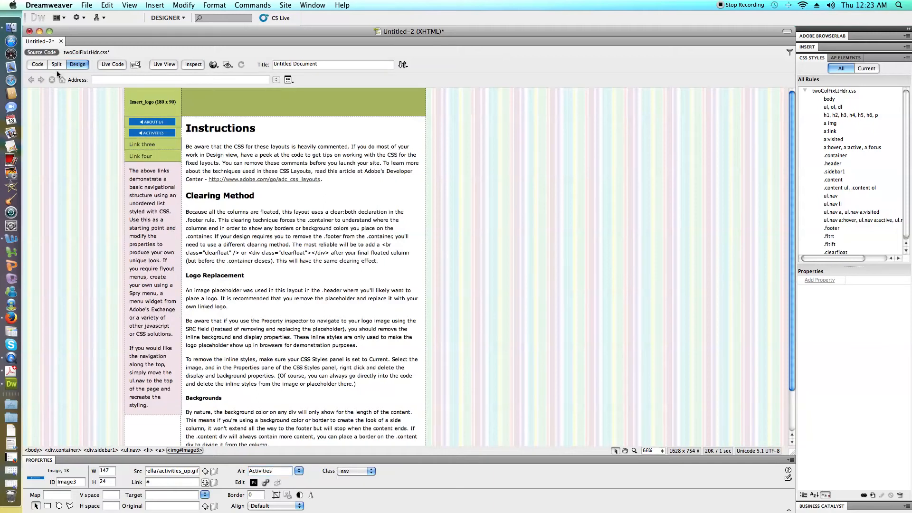
Start a rollover image at the "Link three" sidebar link, using cafe_up.gif as the original image.
double_click(142, 144)
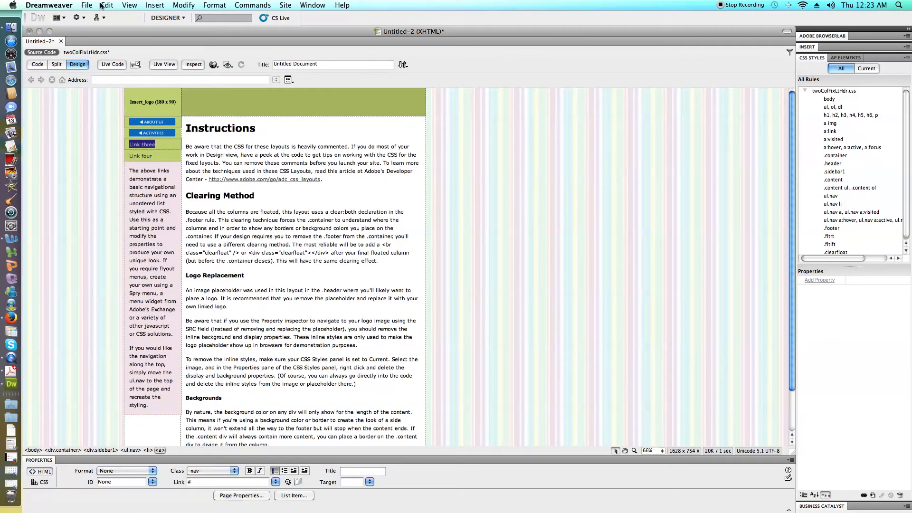
click(155, 6)
mouse_move(192, 35)
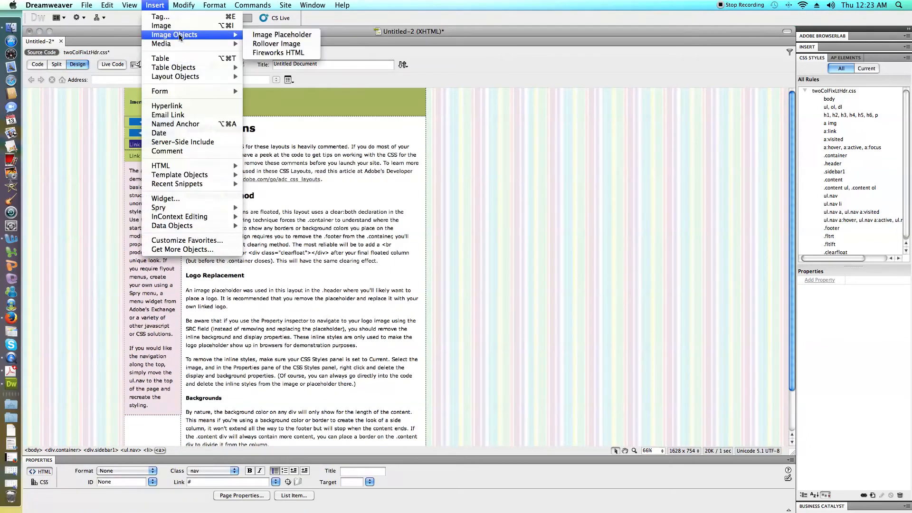
click(269, 45)
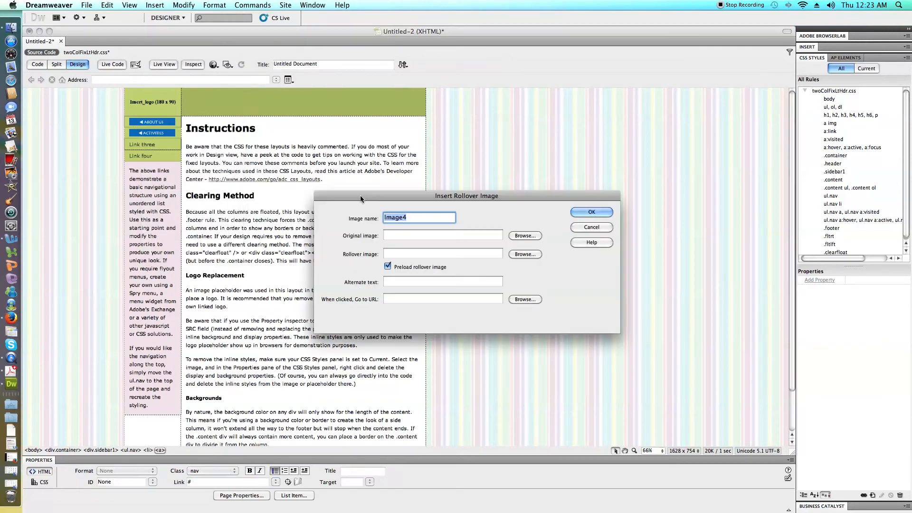
click(518, 236)
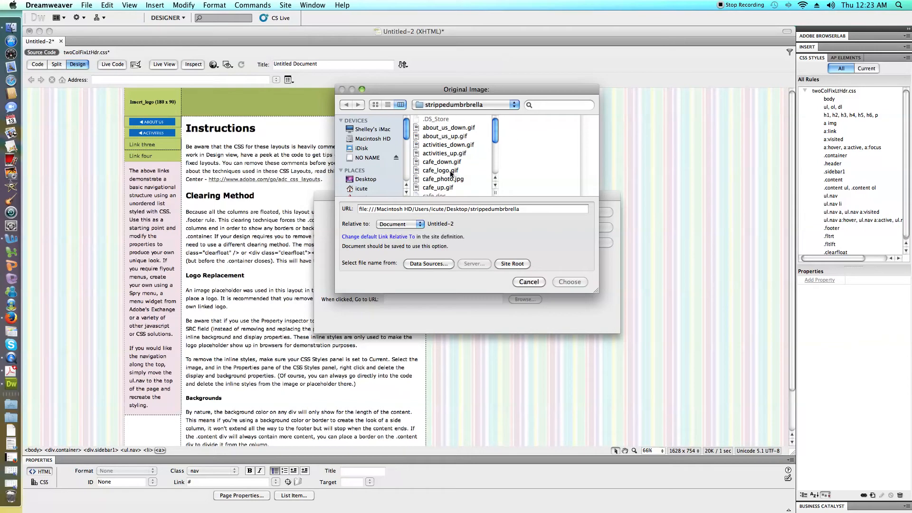
click(451, 171)
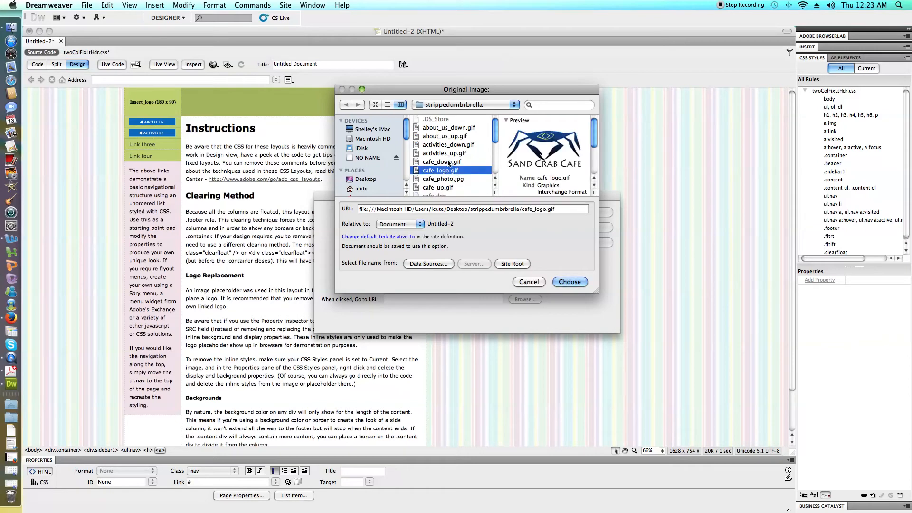
click(450, 163)
click(450, 187)
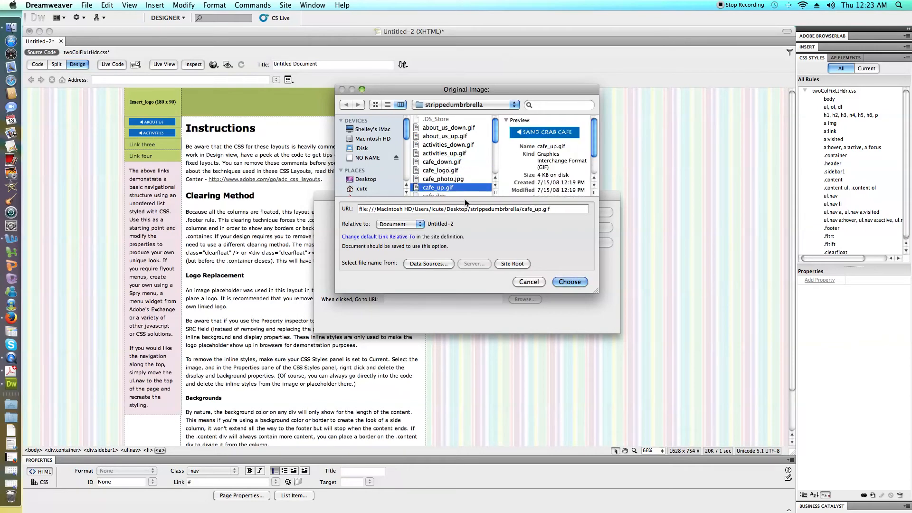
click(569, 281)
click(474, 300)
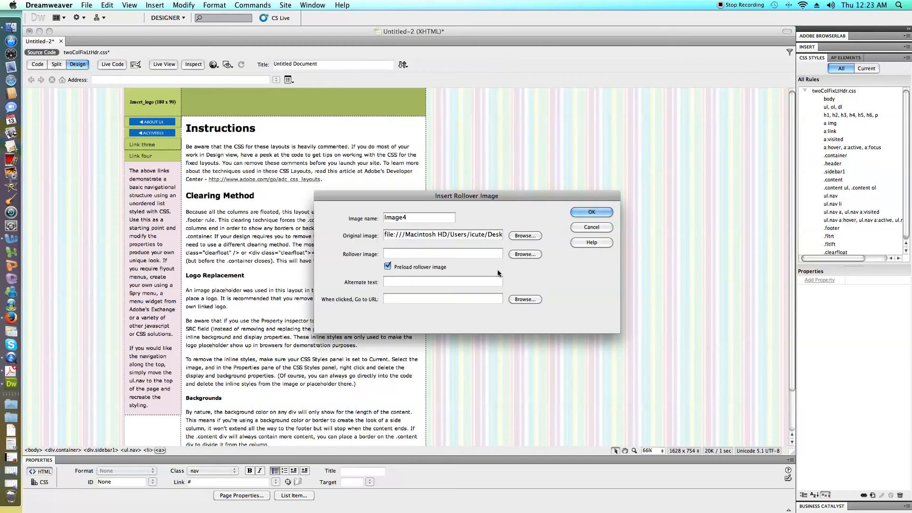
Choose cafe_down.gif as the rollover image, set the alternate text to "Cafe", and insert the Sand Crab Cafe button.
click(524, 241)
click(454, 163)
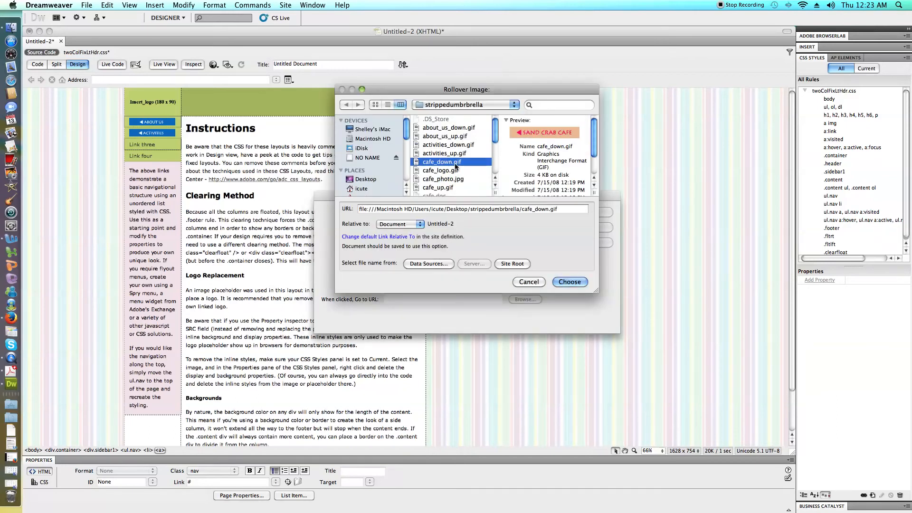
click(569, 282)
click(473, 300)
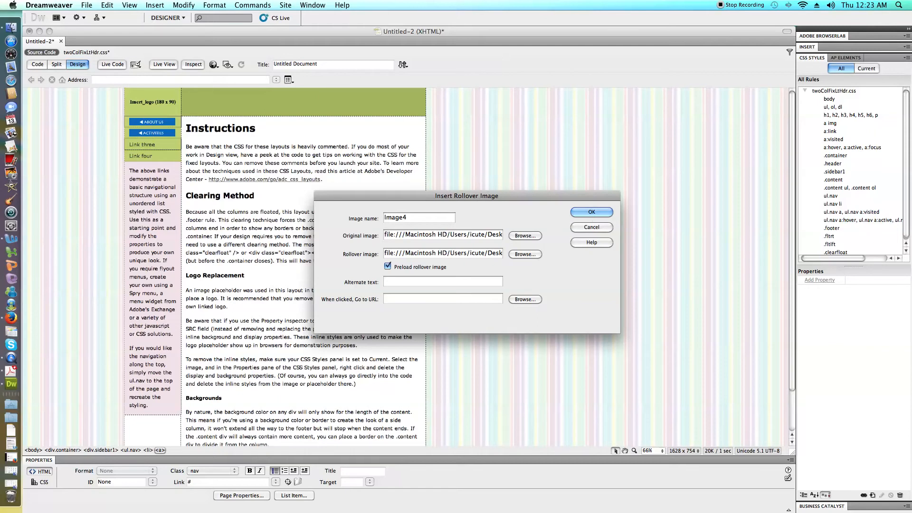
click(395, 282)
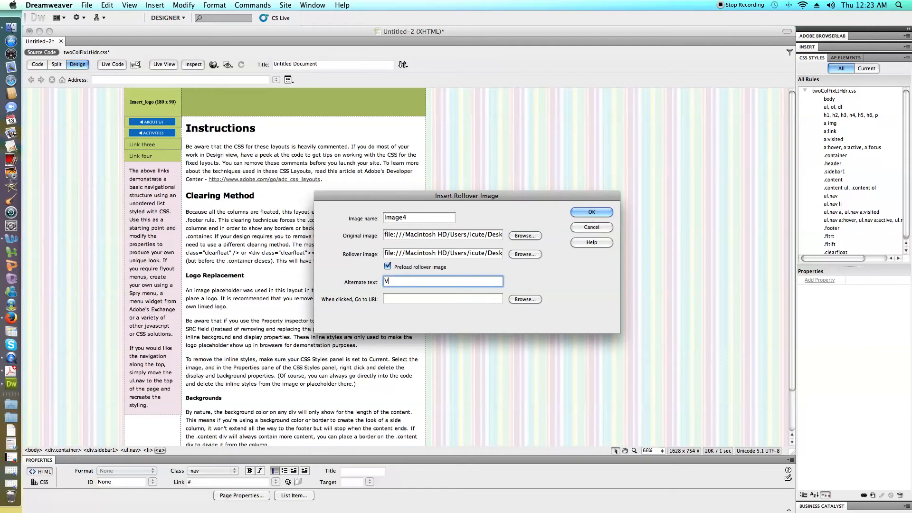
text(Cafe)
click(585, 212)
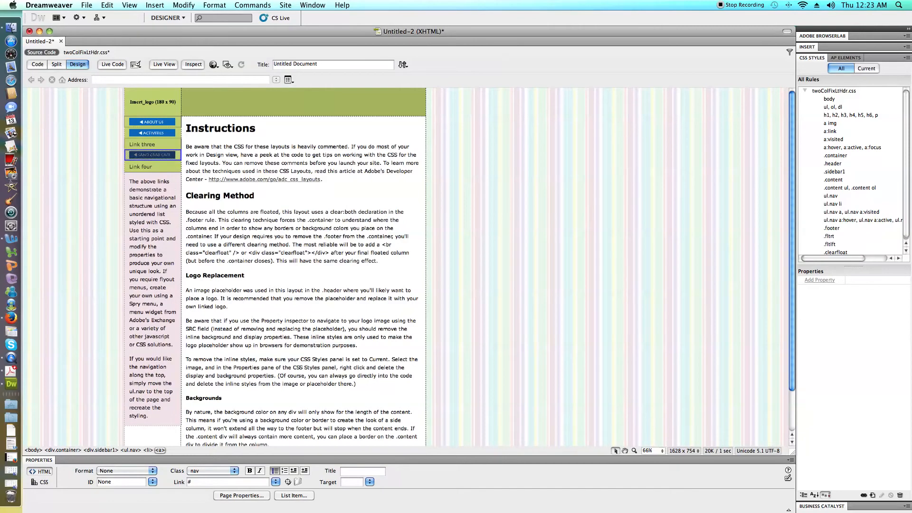
Start a rollover image at the "Link four" sidebar link, using spa_up.gif as the original image.
drag(152, 167, 129, 167)
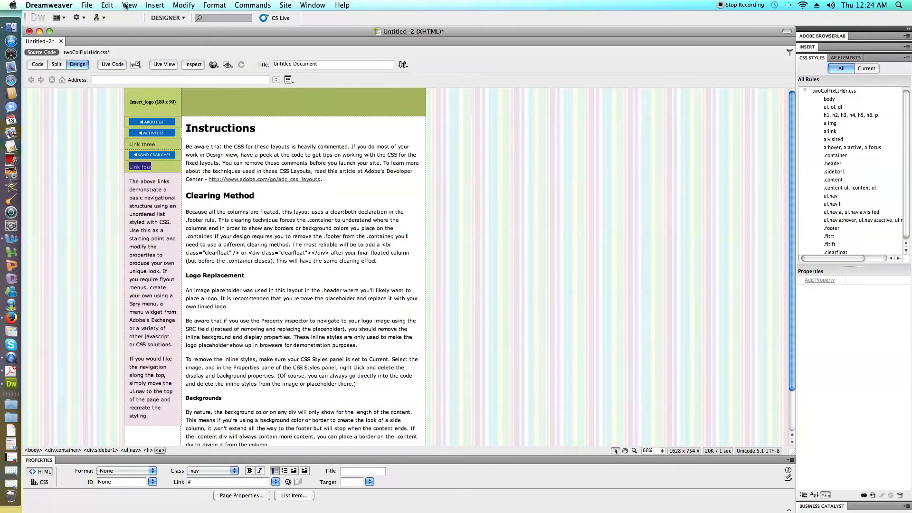
click(150, 5)
mouse_move(200, 34)
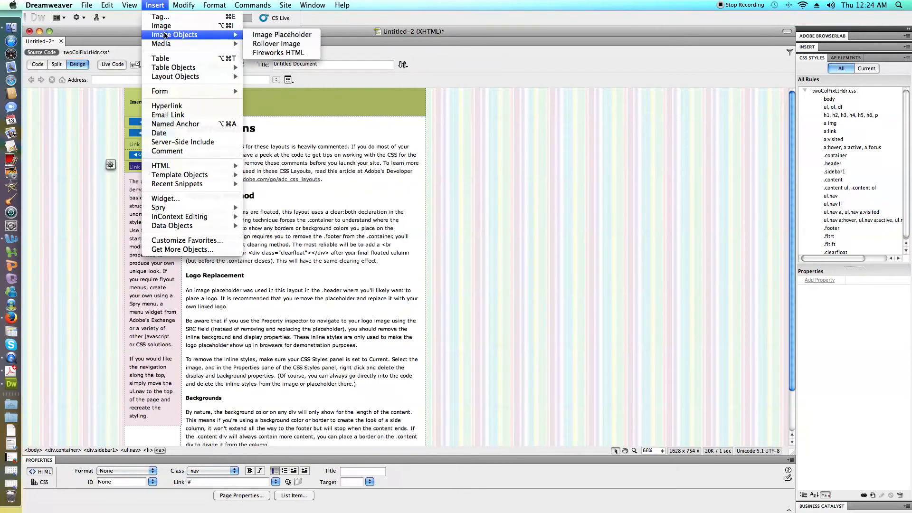
click(278, 44)
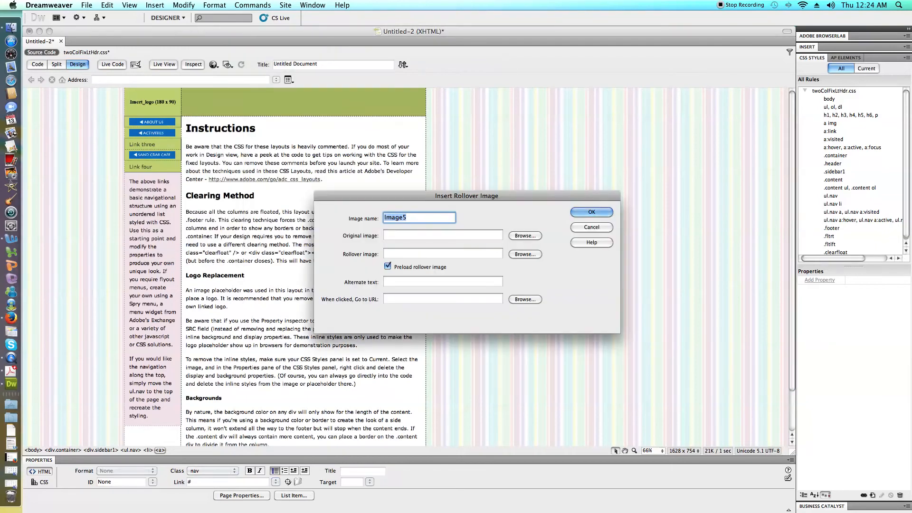
click(517, 235)
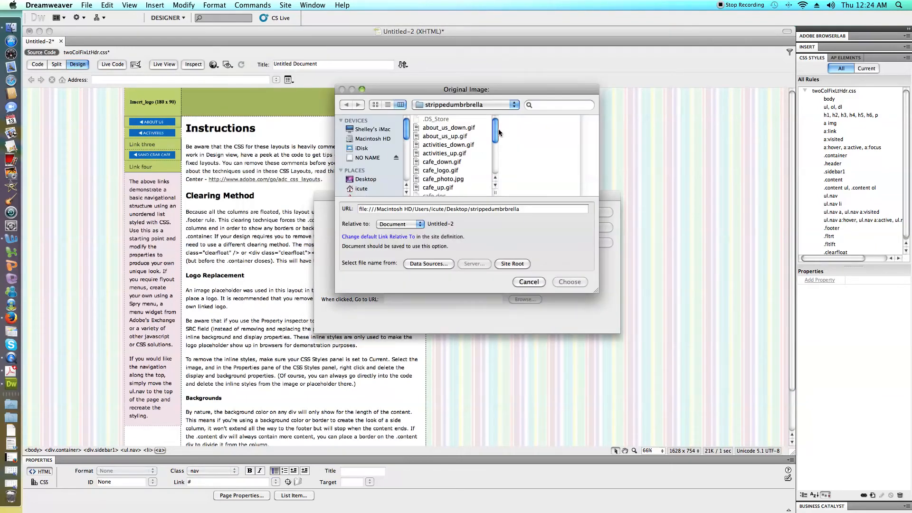
drag(496, 132, 496, 178)
click(446, 167)
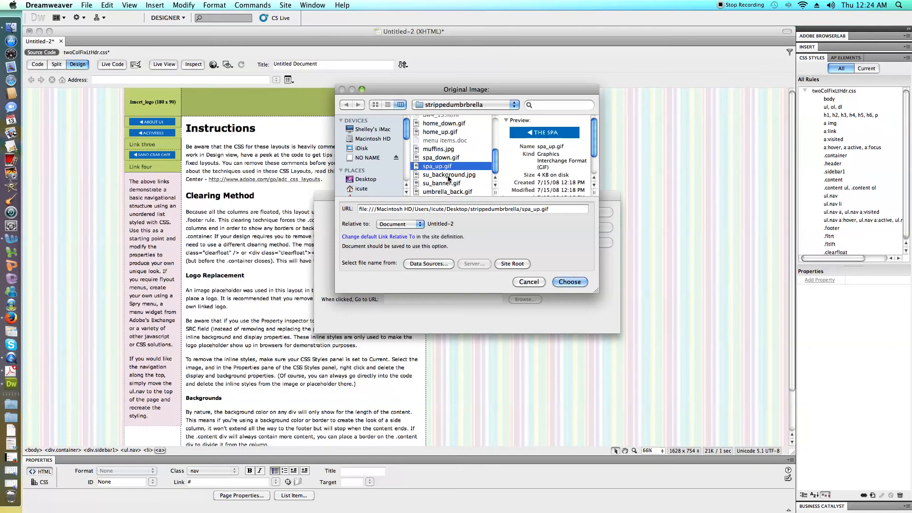
click(567, 283)
click(484, 274)
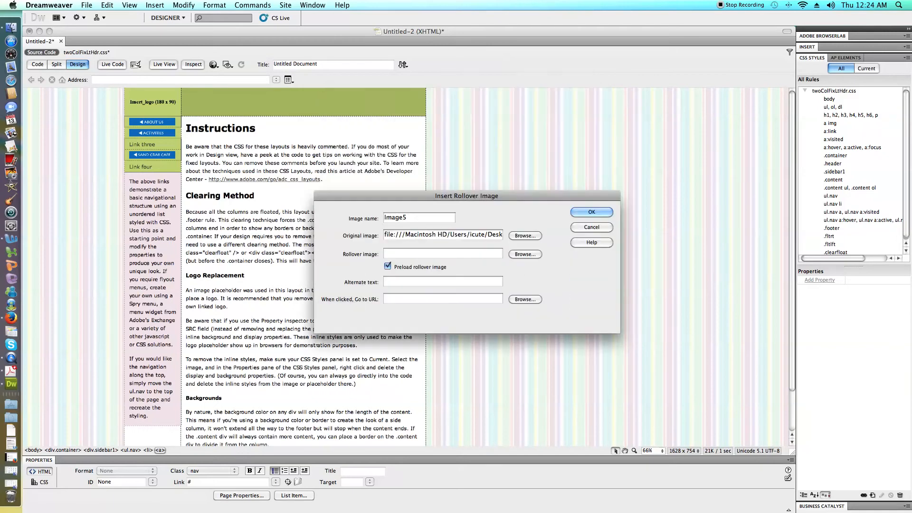
Choose spa_down.gif as the rollover image and insert The Spa button without alternate text.
click(530, 253)
scroll(469, 148, down, 5)
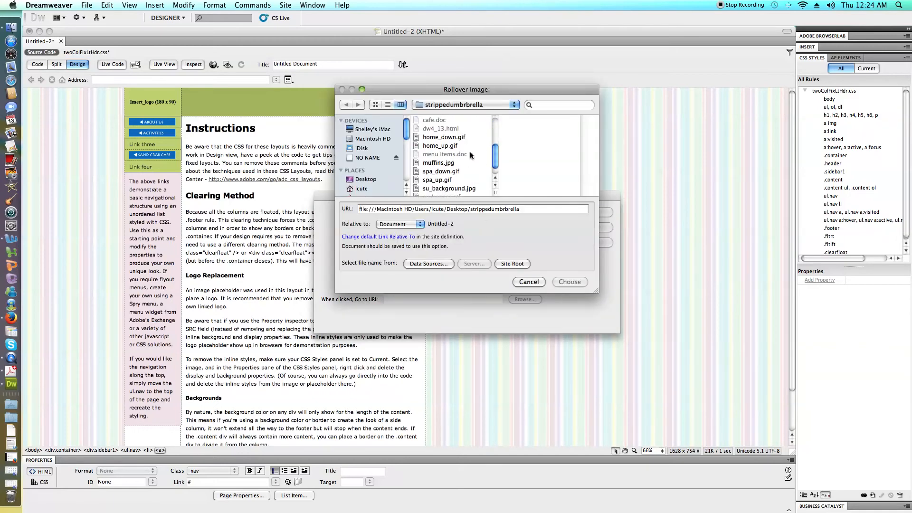
click(457, 171)
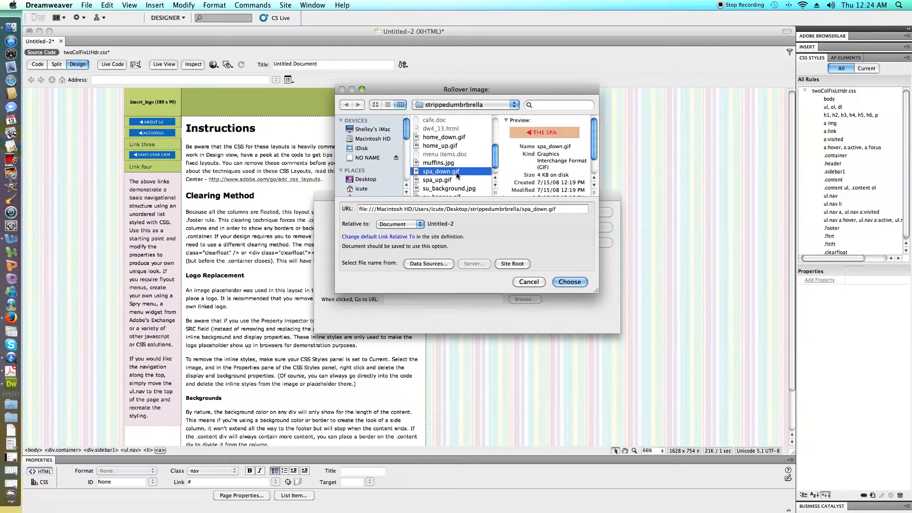
click(562, 282)
click(482, 298)
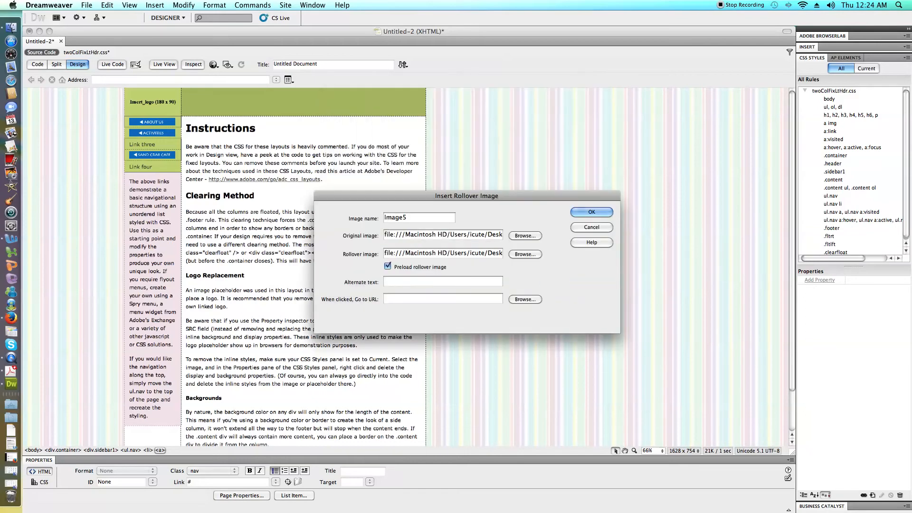
click(574, 214)
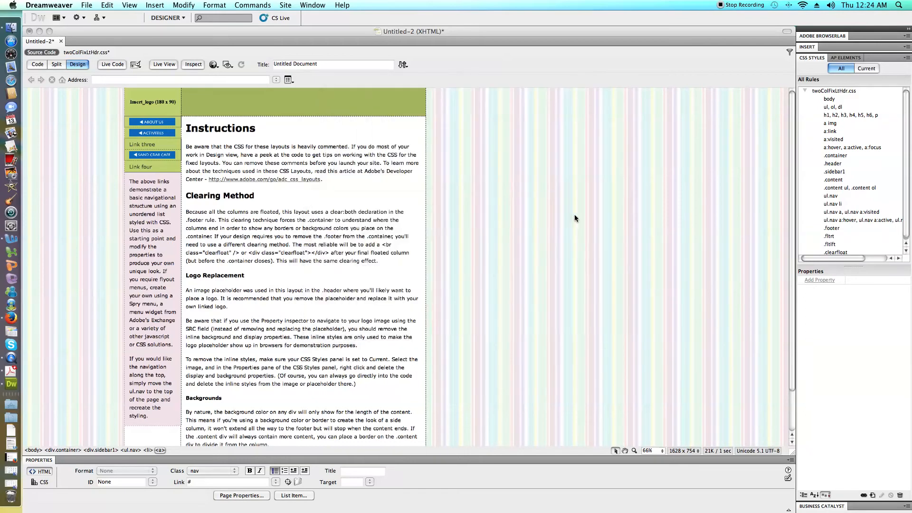
Show code and design side by side and delete the "Link four" anchor preceding The Spa image in the code.
click(56, 66)
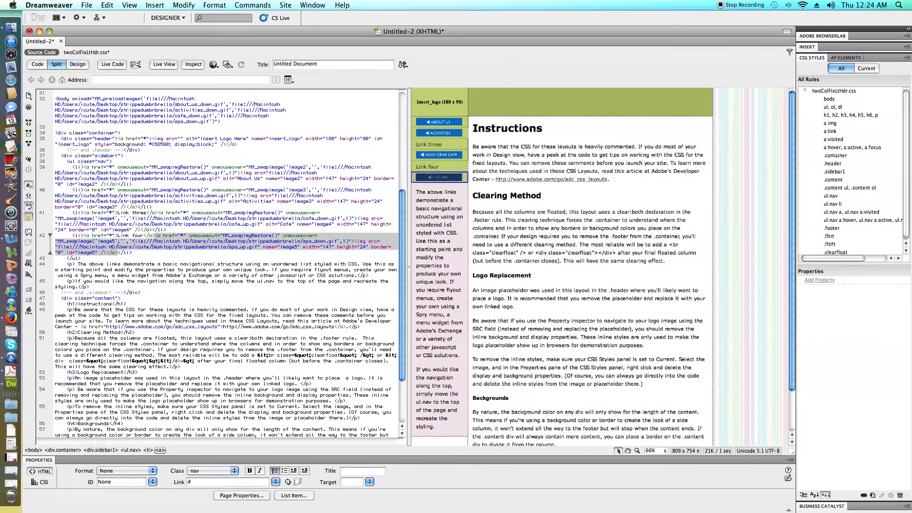
click(143, 244)
drag(155, 235, 84, 235)
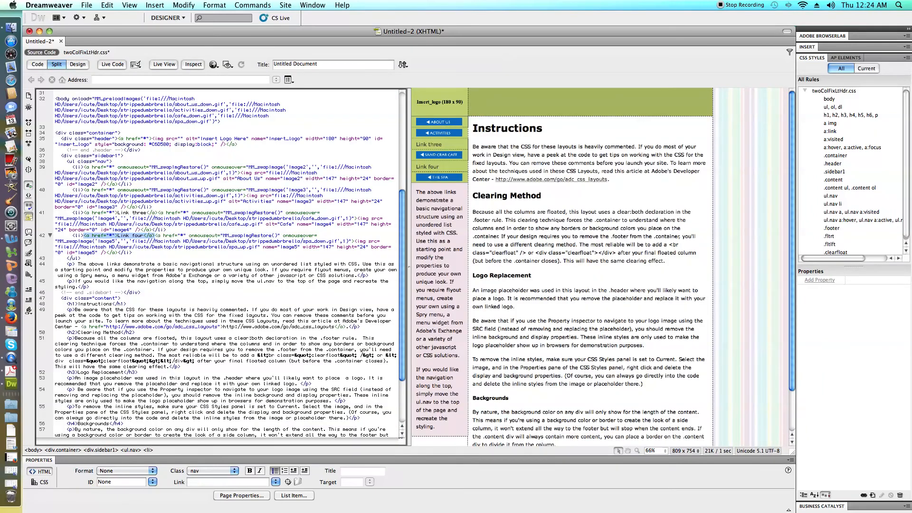
key(BackSpace)
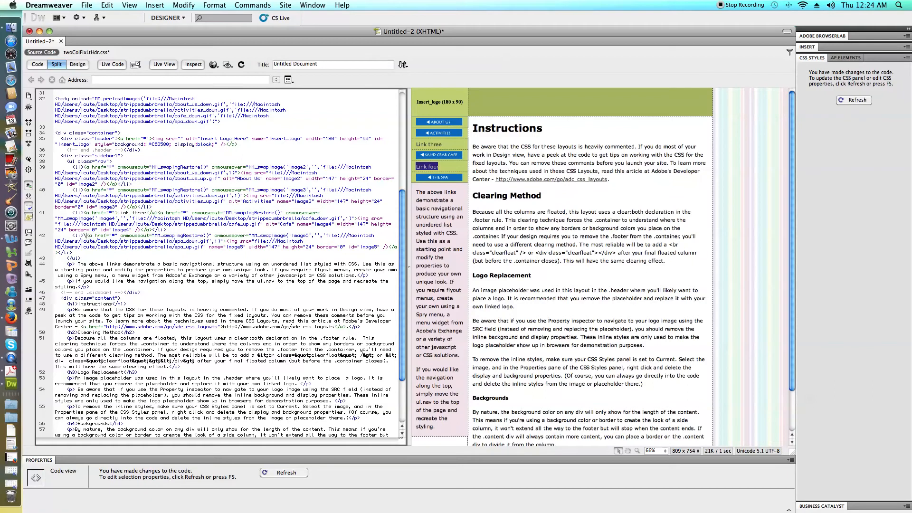
click(422, 237)
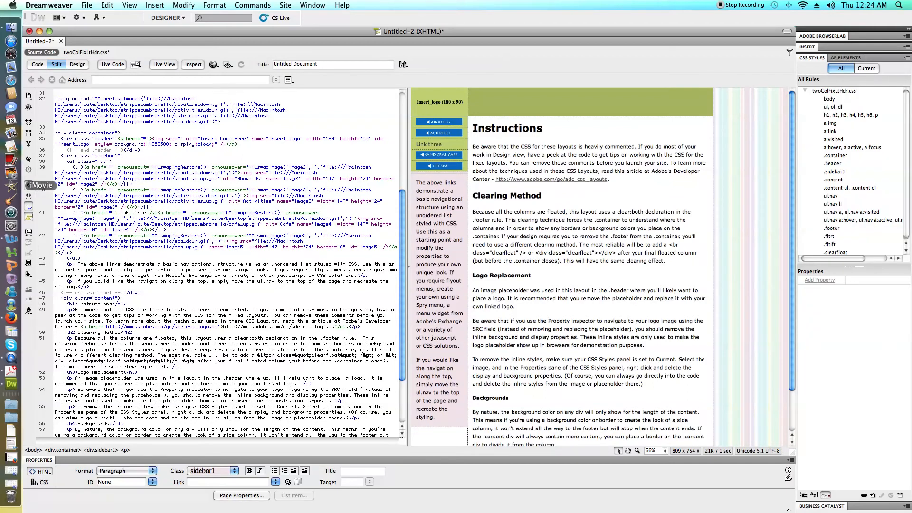
Delete the "Link three" anchor preceding the Sand Crab Cafe image in the code, refresh, and check the sidebar buttons in the design.
drag(158, 213, 87, 215)
key(BackSpace)
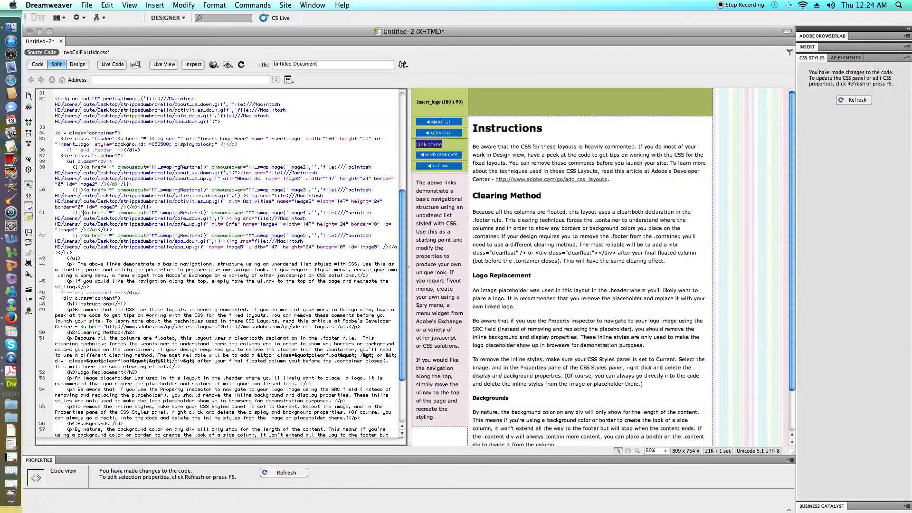
key(F5)
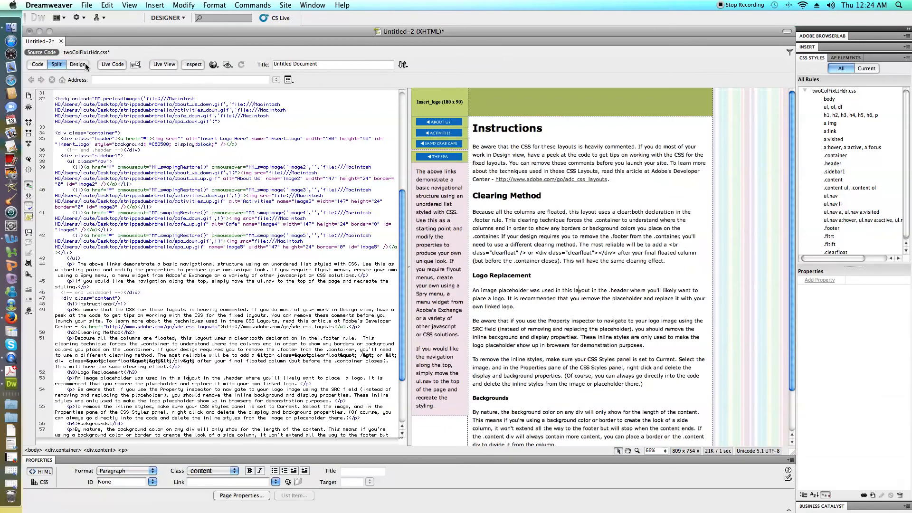
click(78, 64)
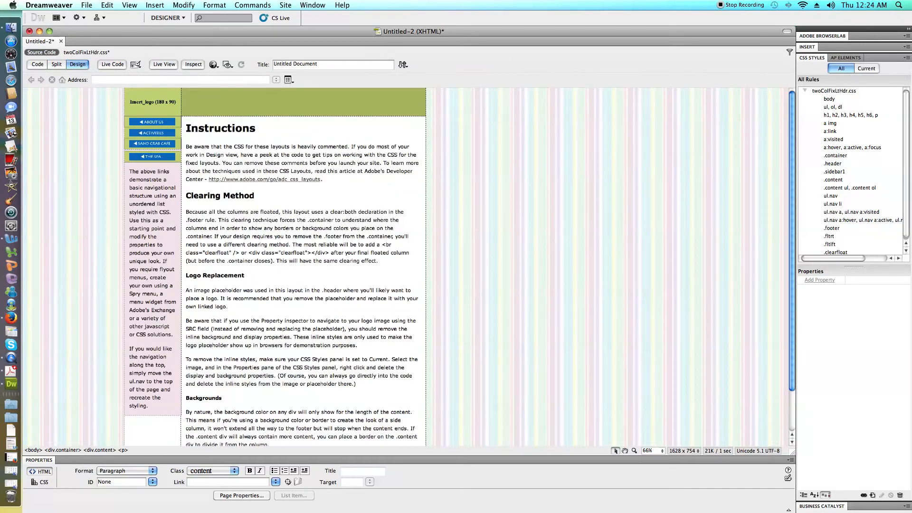
click(61, 64)
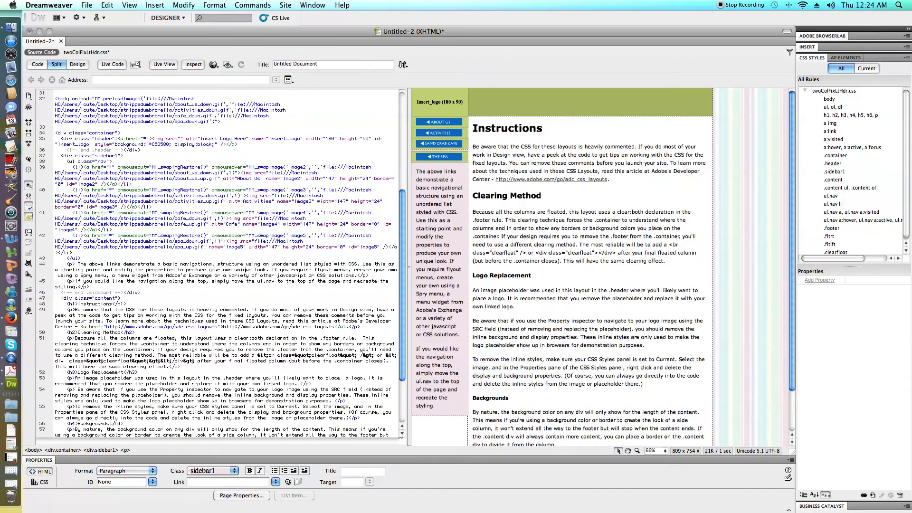
Return to the design-only view and replace the sidebar's two placeholder paragraphs with "Mention our website for 15% off a spa package!".
click(255, 344)
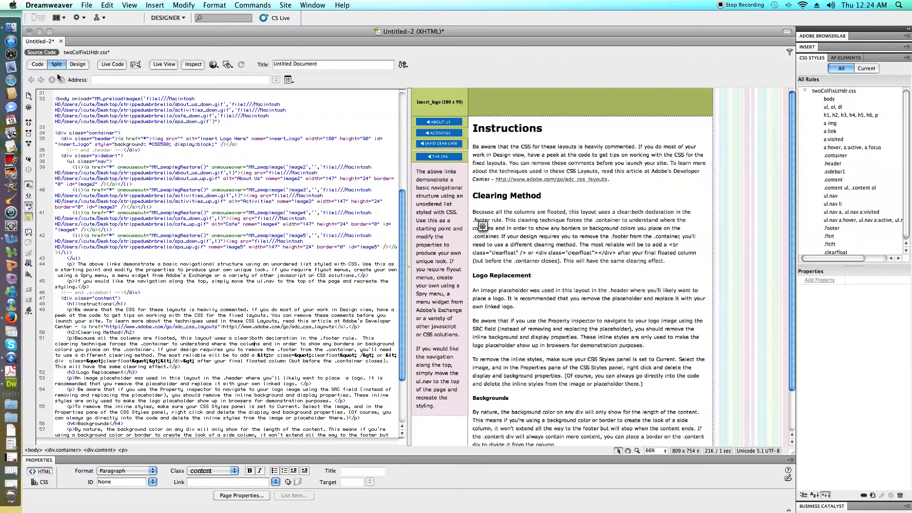
click(77, 64)
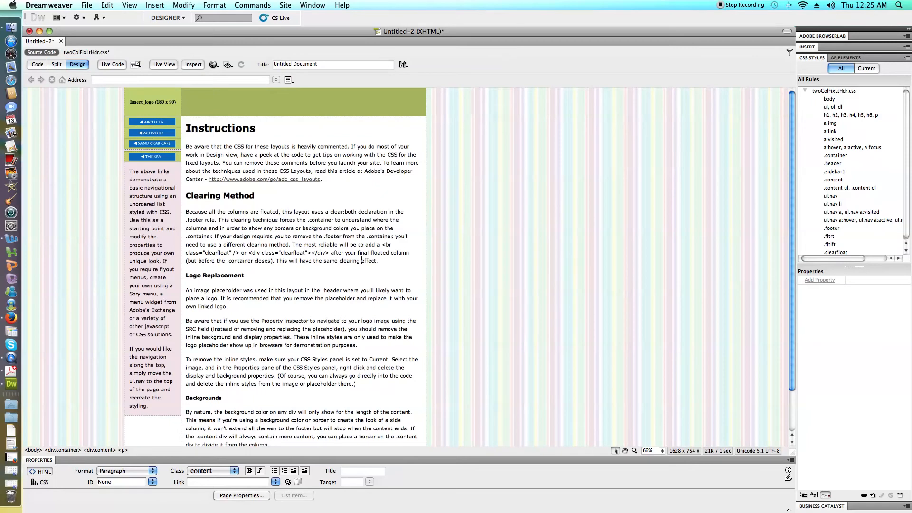
drag(151, 407, 129, 171)
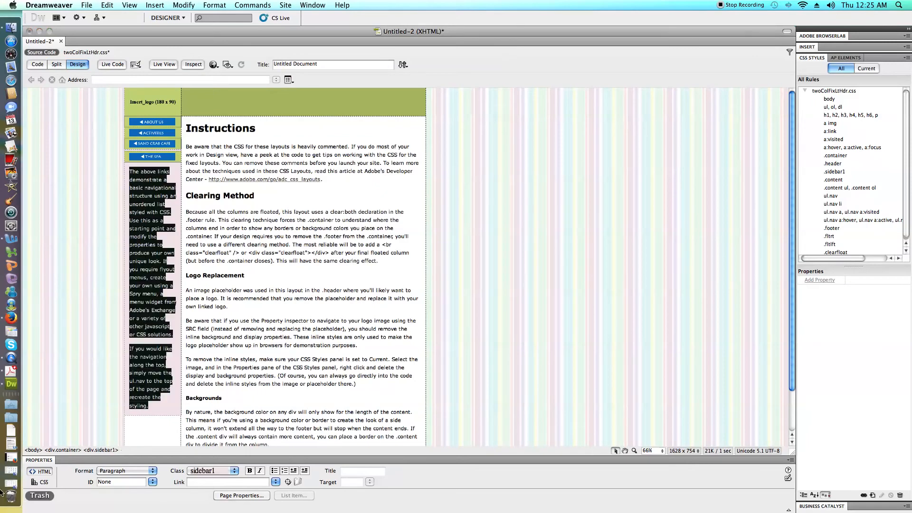
text(Mention o)
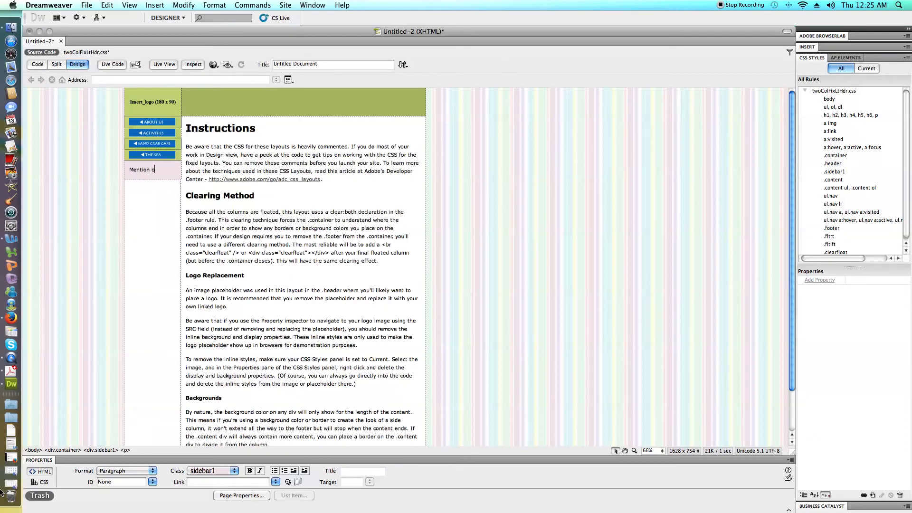
text(ur website for 15% off )
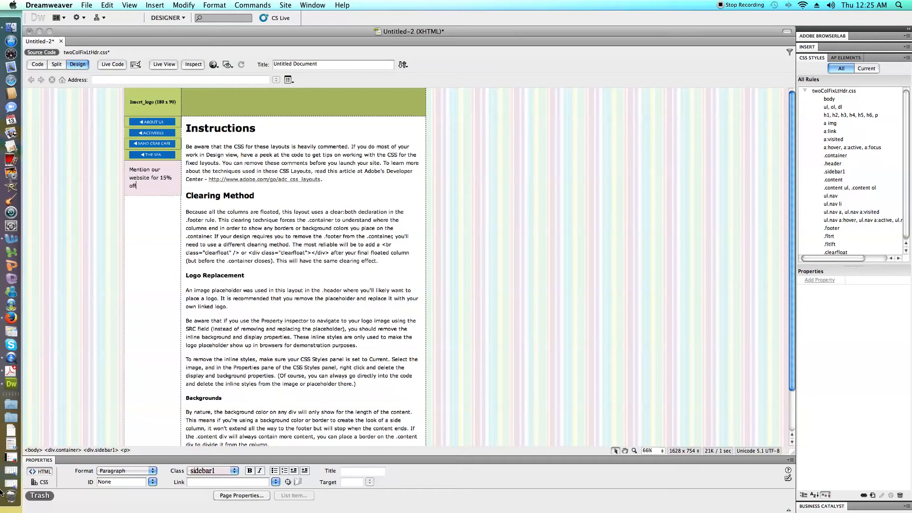
text(your)
text(s)
key(BackSpace)
key(BackSpace)
key(BackSpace)
text(a spa pac)
key(BackSpace)
key(BackSpace)
text(kage!)
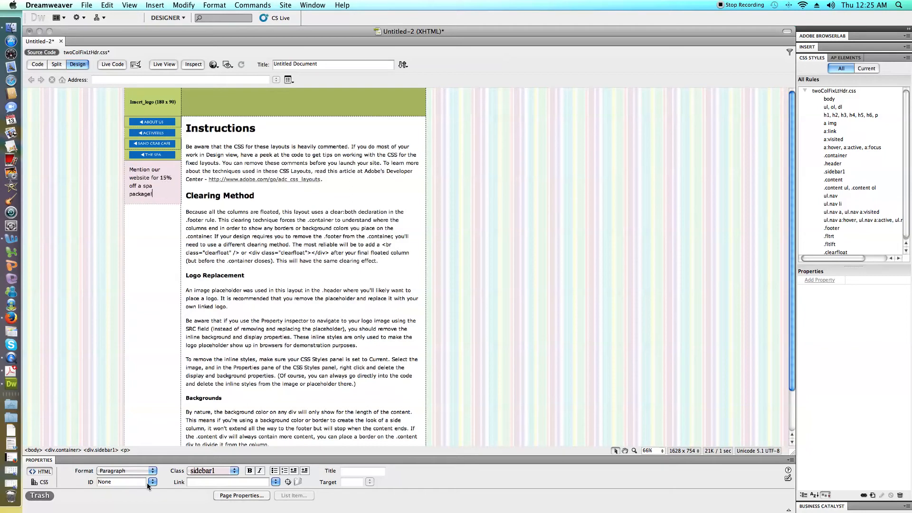
Open the .header rule in twoColFixLtHdr.css for editing and set its background color to #EDEDED.
right_click(257, 419)
click(260, 351)
click(176, 106)
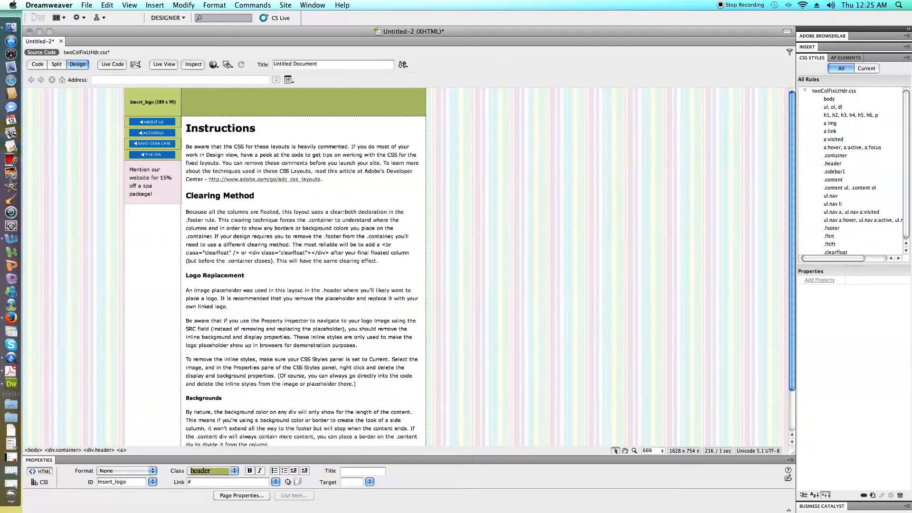
click(833, 163)
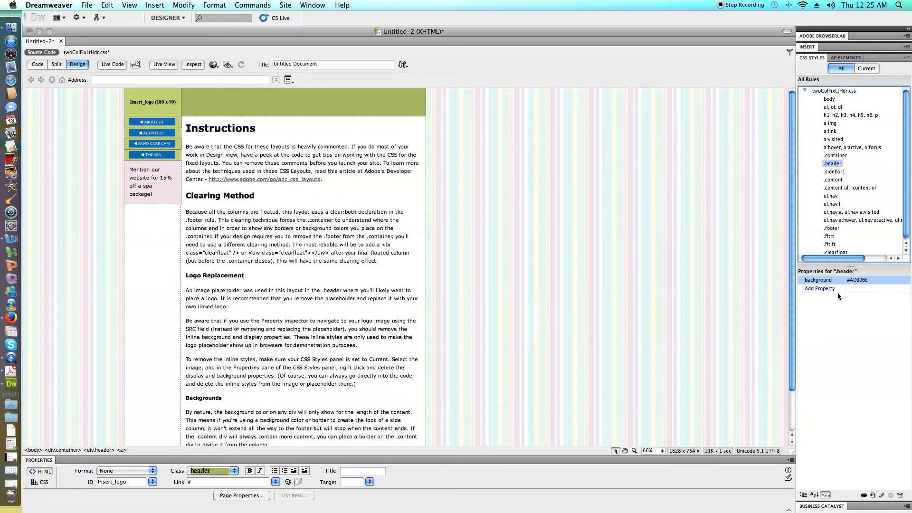
double_click(830, 163)
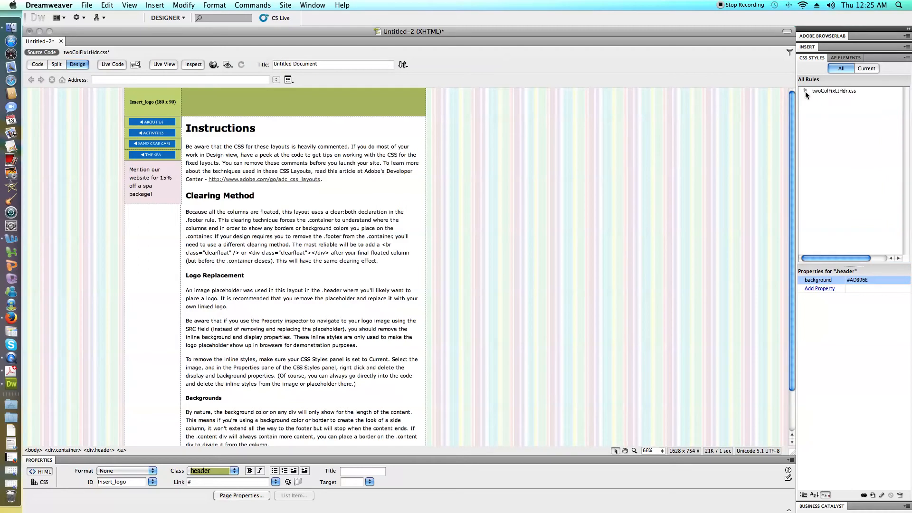
click(805, 90)
double_click(835, 163)
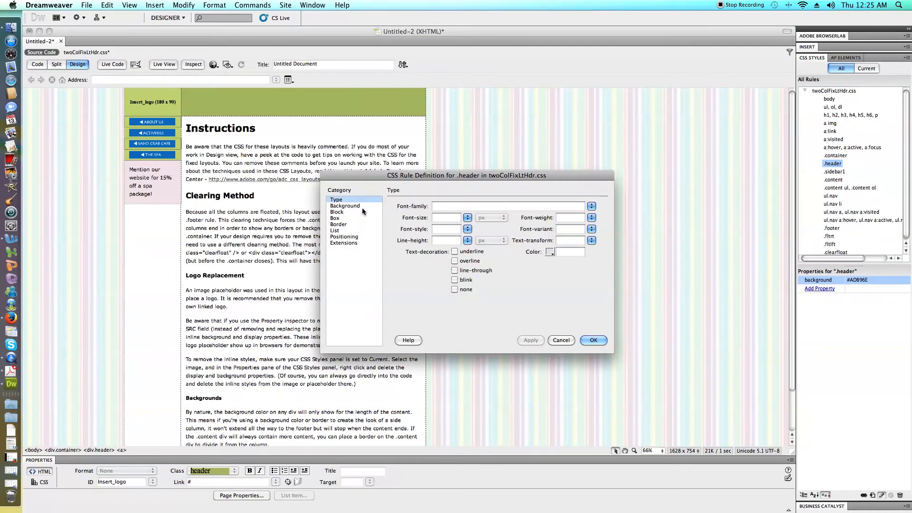
click(356, 206)
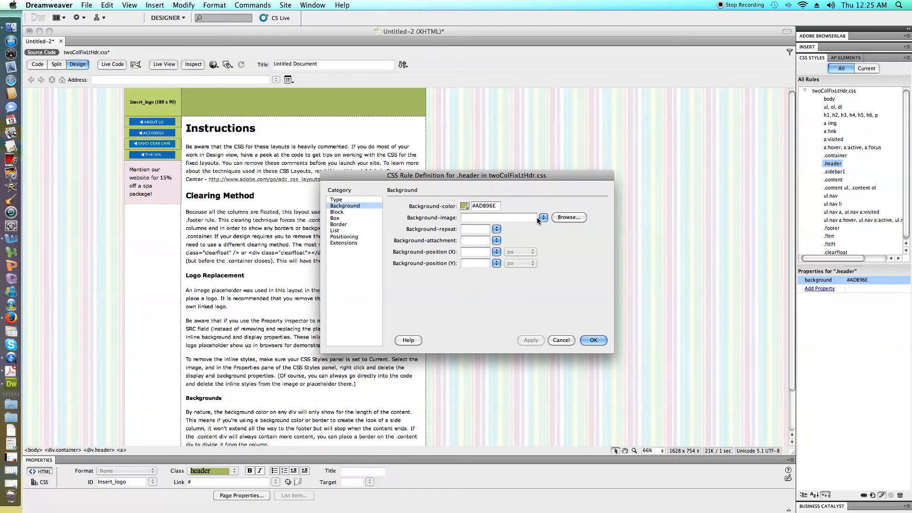
click(464, 206)
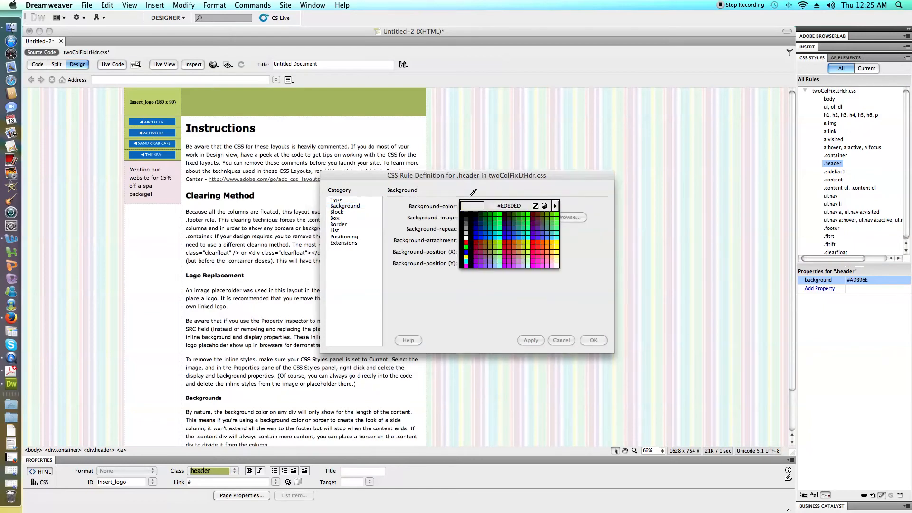
click(466, 235)
Assign su_banner.gif from the strippedumbrbrella folder as the header's background image and apply the rule.
click(529, 217)
click(545, 218)
click(565, 218)
scroll(466, 167, down, 3)
scroll(466, 172, down, 2)
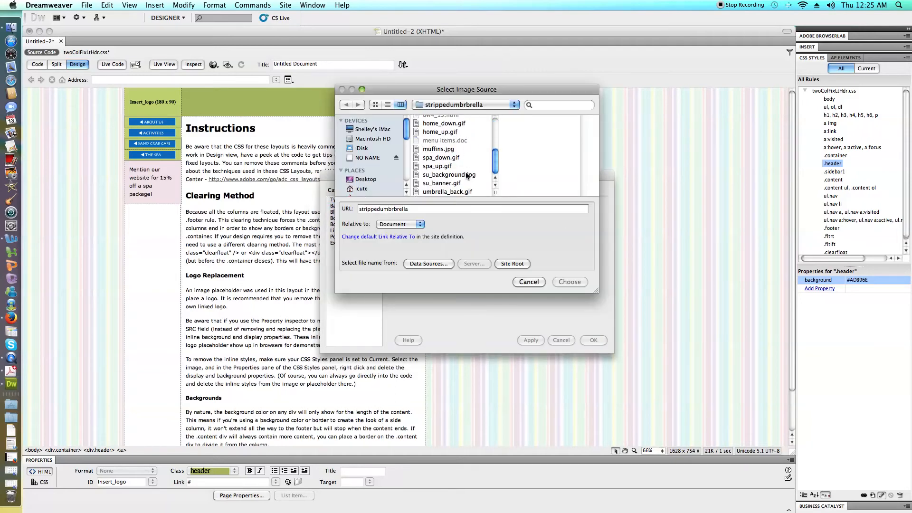
click(452, 185)
click(569, 282)
click(594, 340)
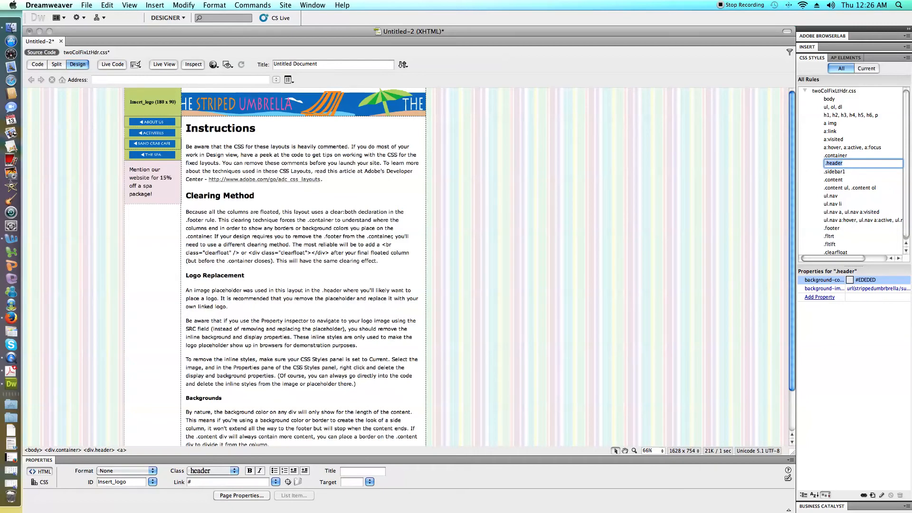
Delete the Insert_logo (180 x 90) placeholder image from the header.
scroll(304, 266, down, 1)
scroll(304, 266, down, 3)
scroll(304, 266, up, 4)
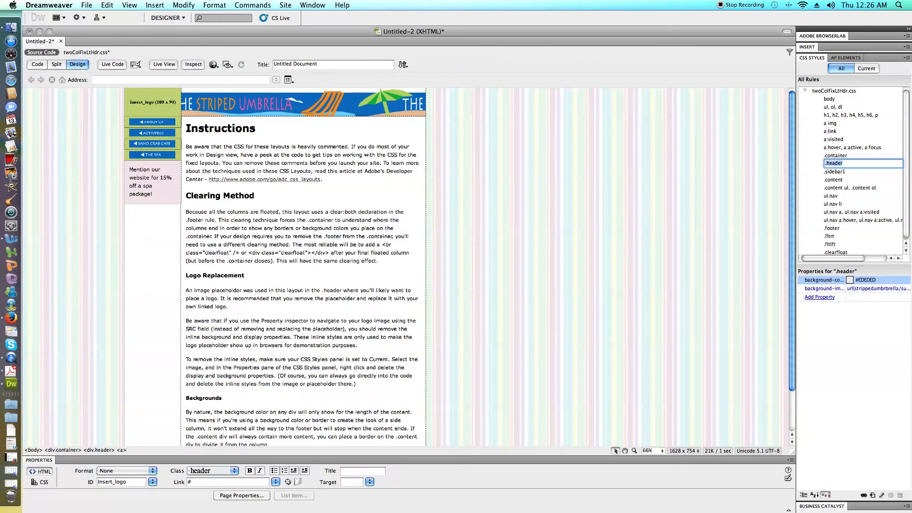
click(167, 105)
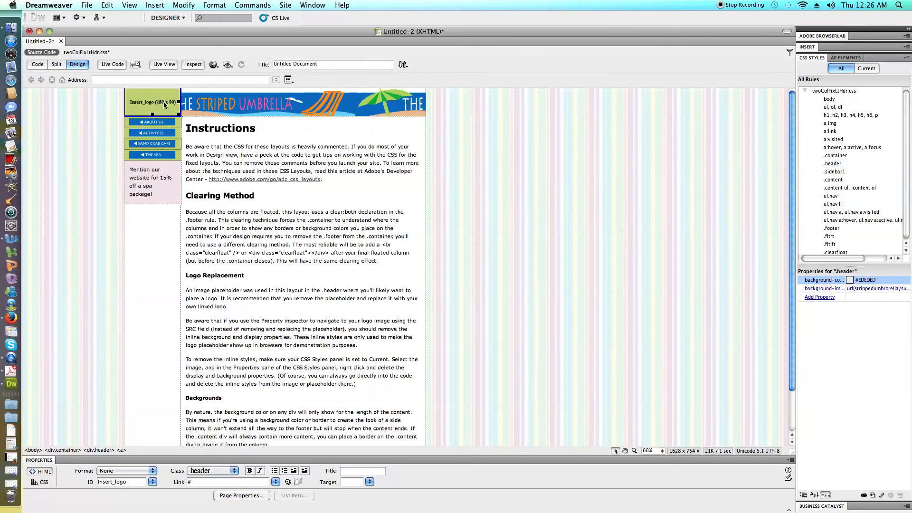
mouse_move(167, 106)
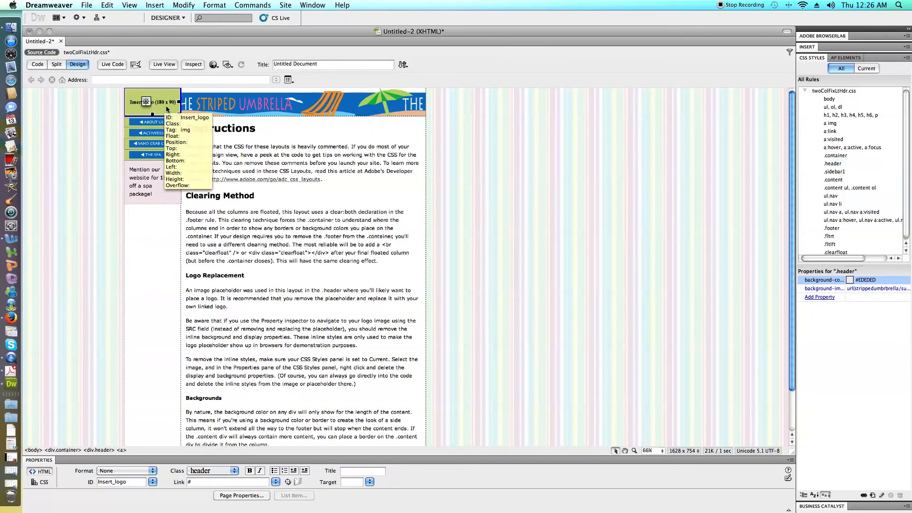
key(Delete)
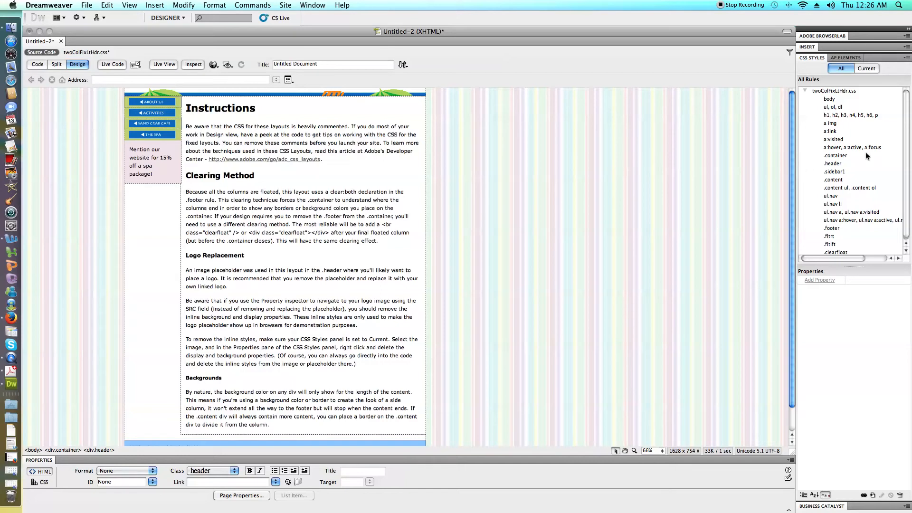
Reopen the .header rule for editing and set its background image to no-repeat.
click(826, 165)
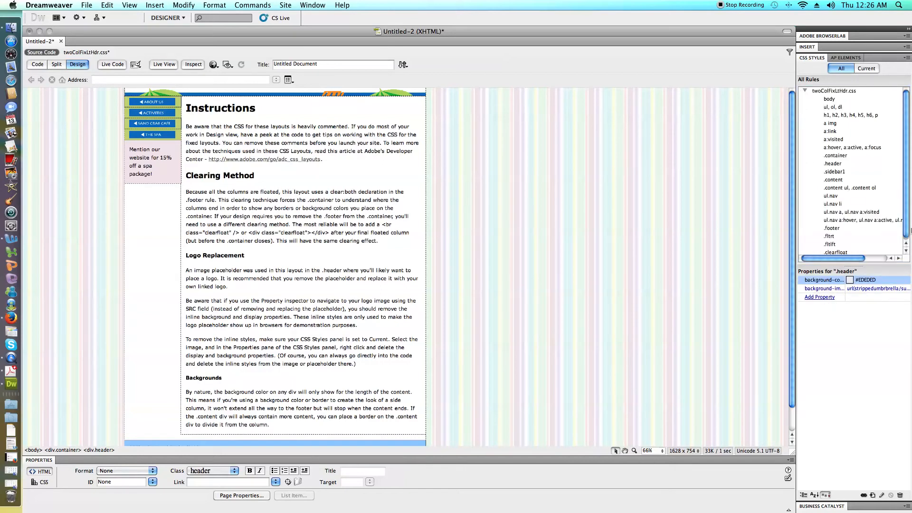
double_click(837, 165)
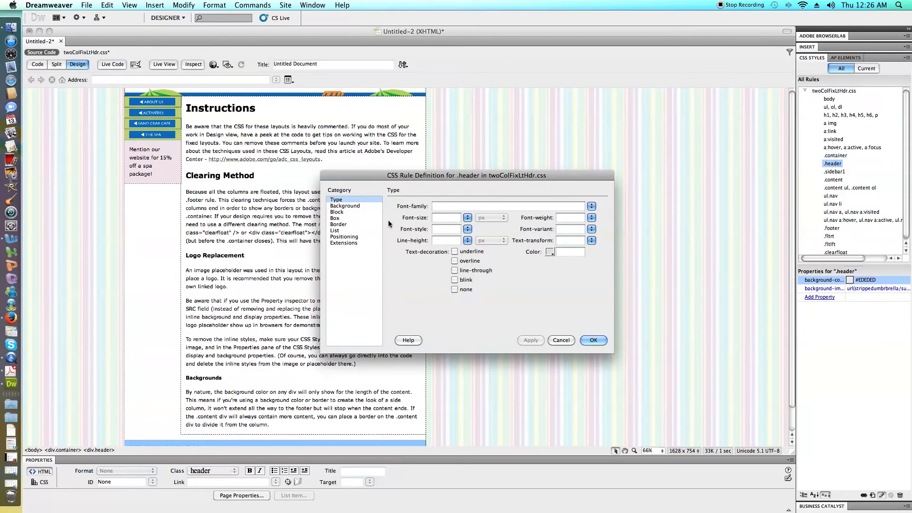
click(349, 207)
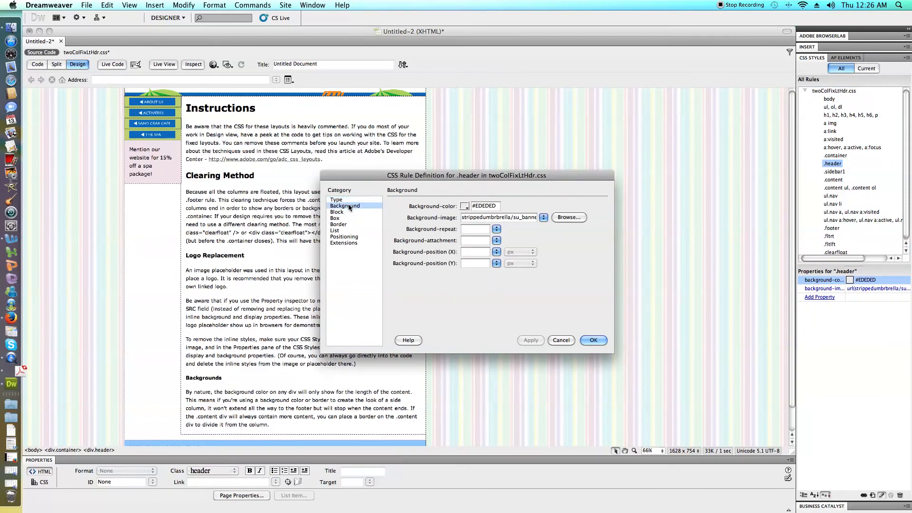
click(496, 229)
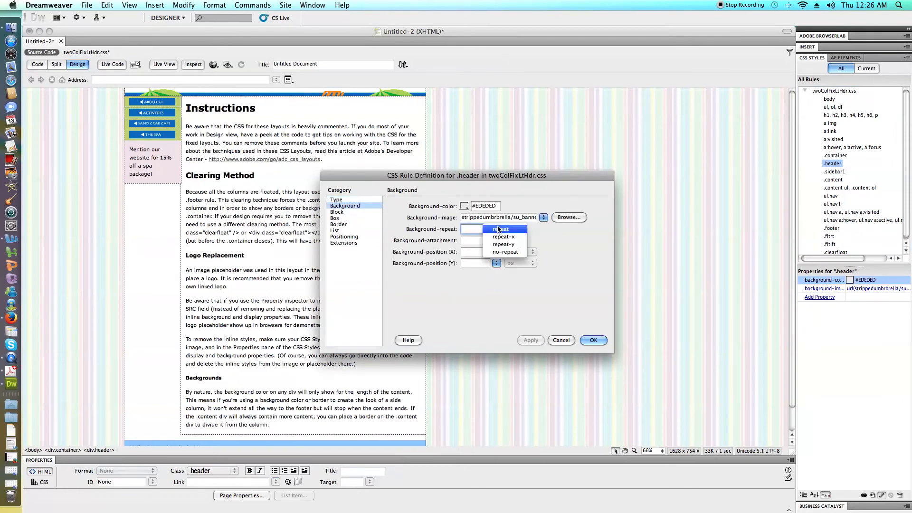
click(497, 253)
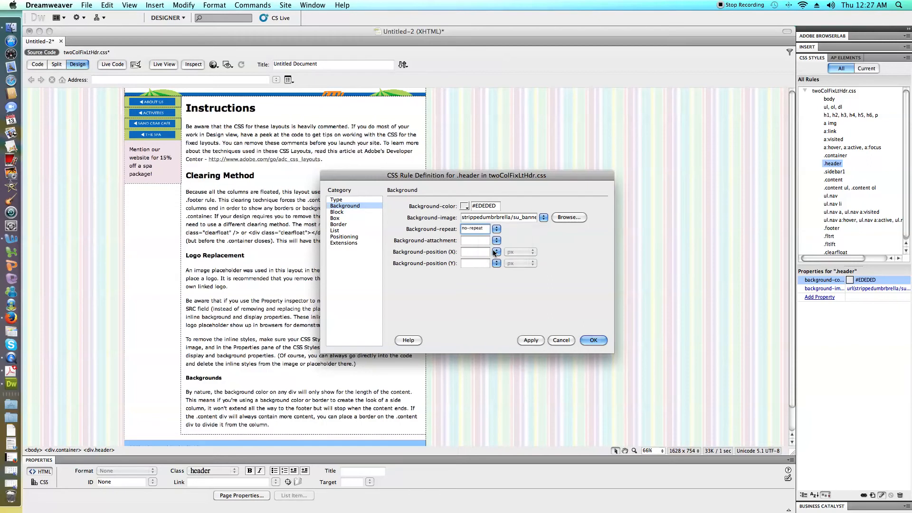
Look through the .header rule's type, background, block, border, positioning and extension settings for a way to adjust the header's size.
click(344, 200)
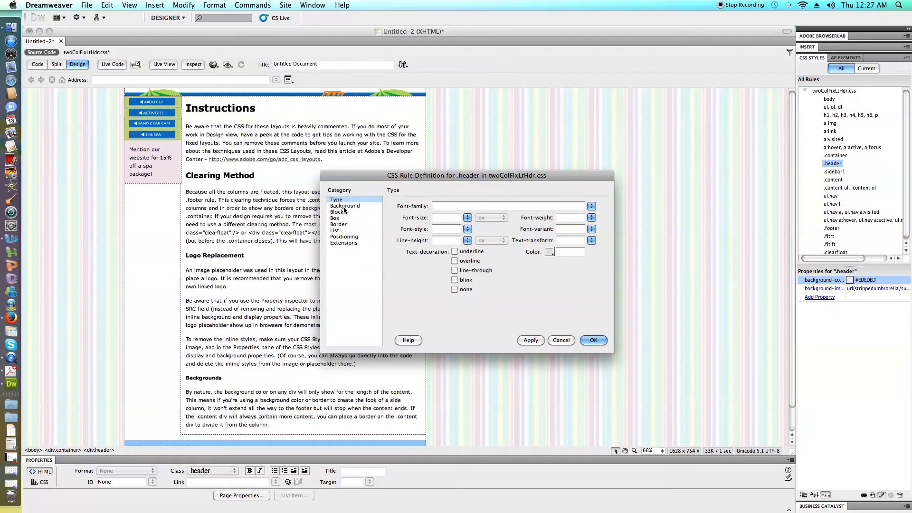
click(345, 207)
click(344, 213)
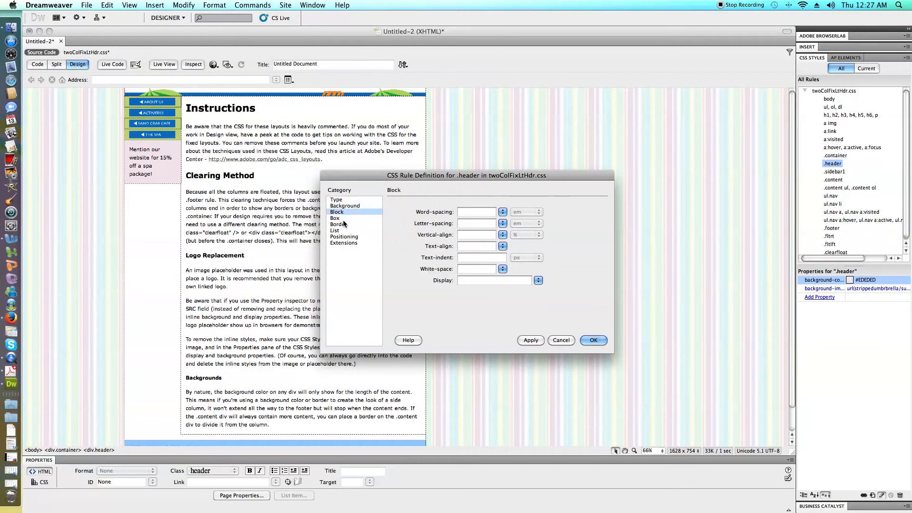
click(342, 224)
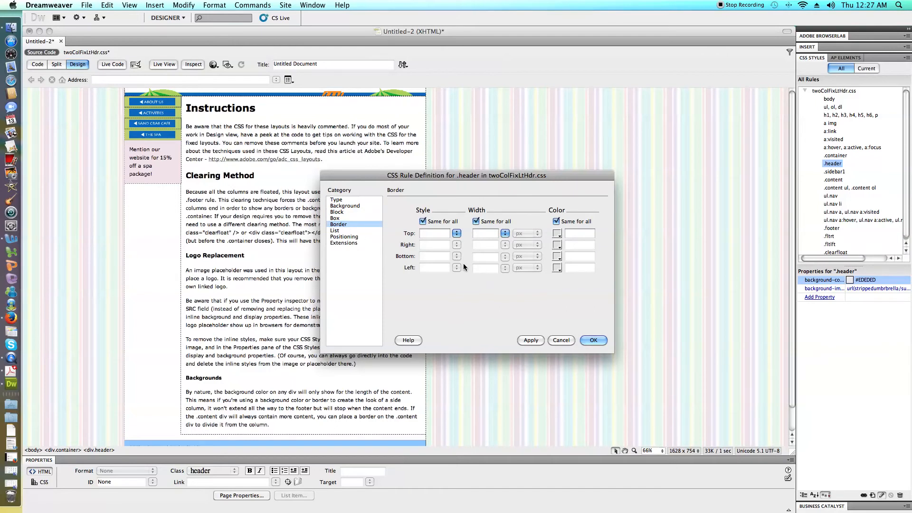
click(504, 234)
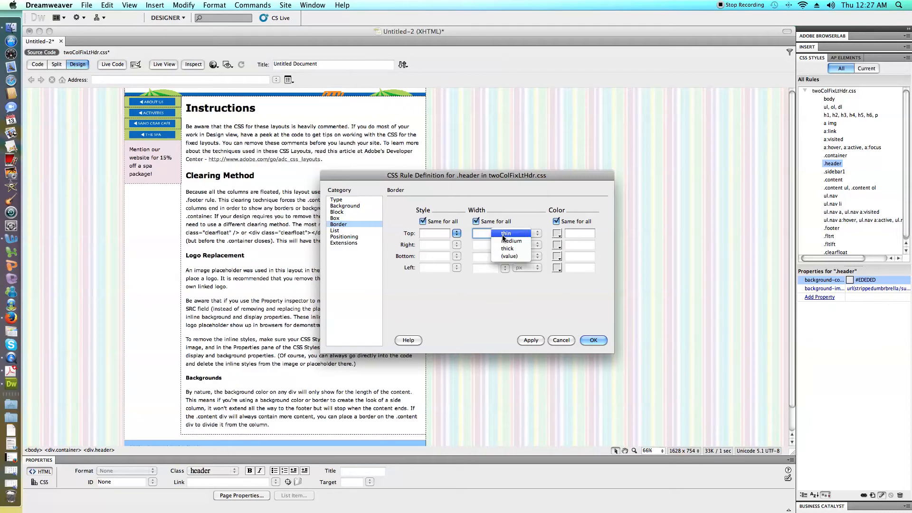
click(374, 233)
click(352, 231)
click(352, 236)
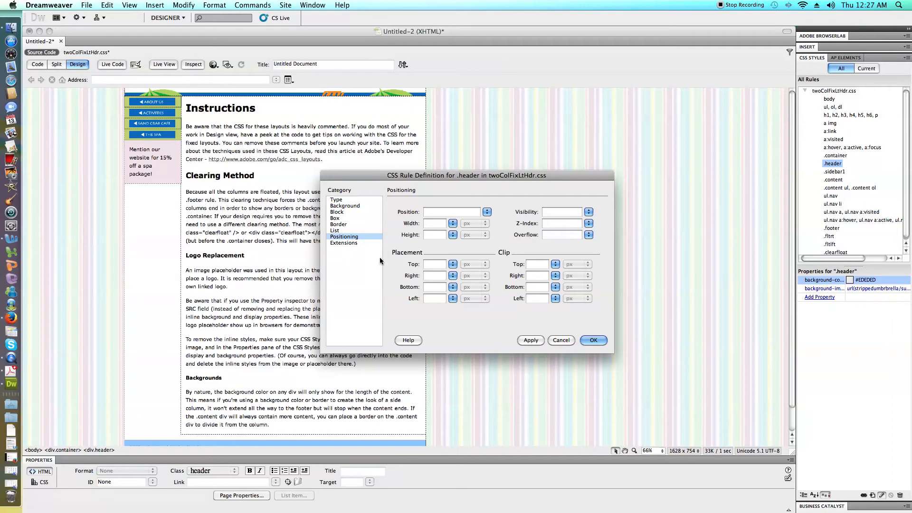
click(345, 243)
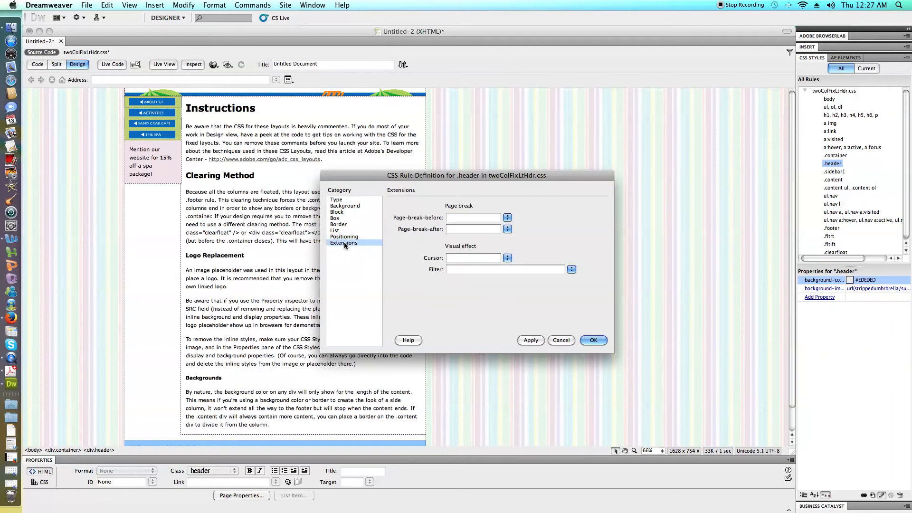
click(341, 201)
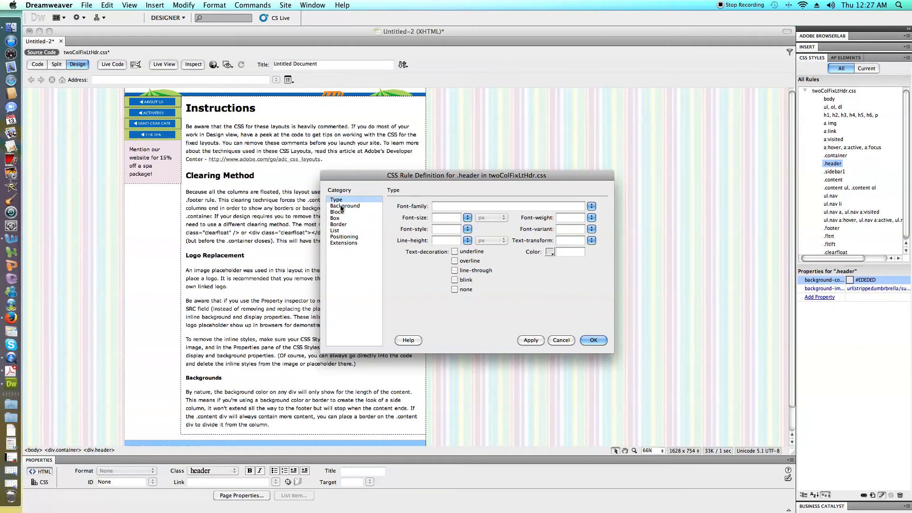
click(341, 206)
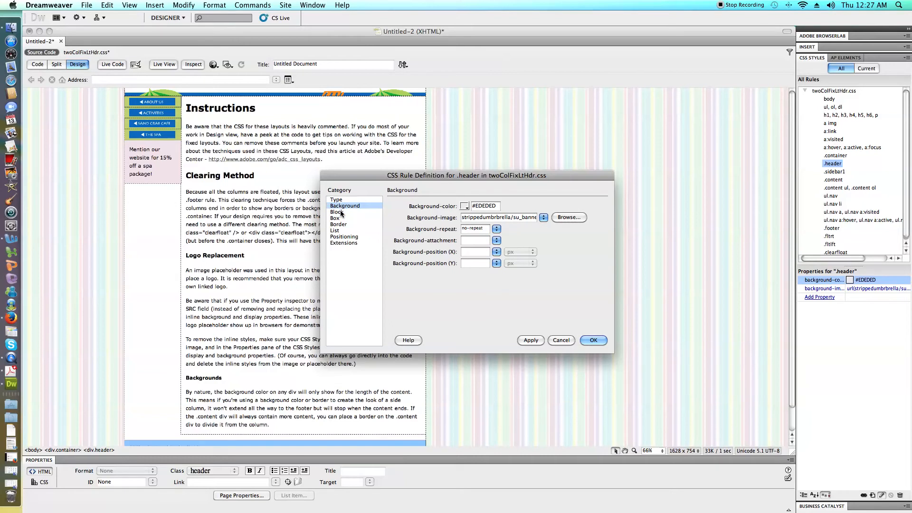
click(340, 212)
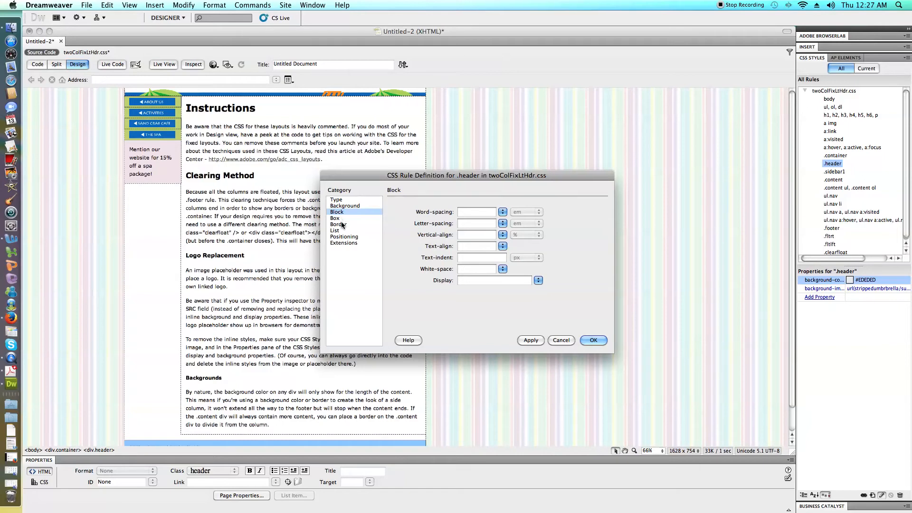
click(538, 280)
click(542, 286)
In the .header rule's box settings, set the margin to auto and the padding to 10 px on all sides.
click(344, 220)
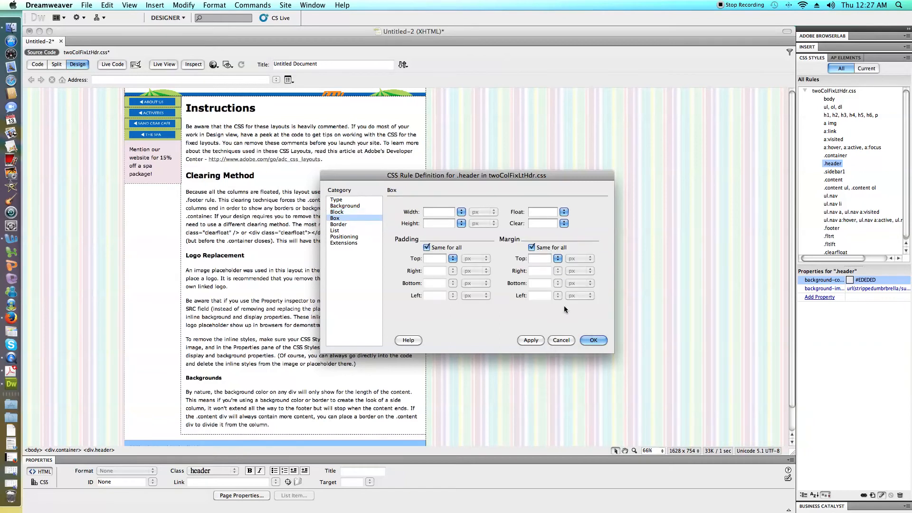
click(557, 258)
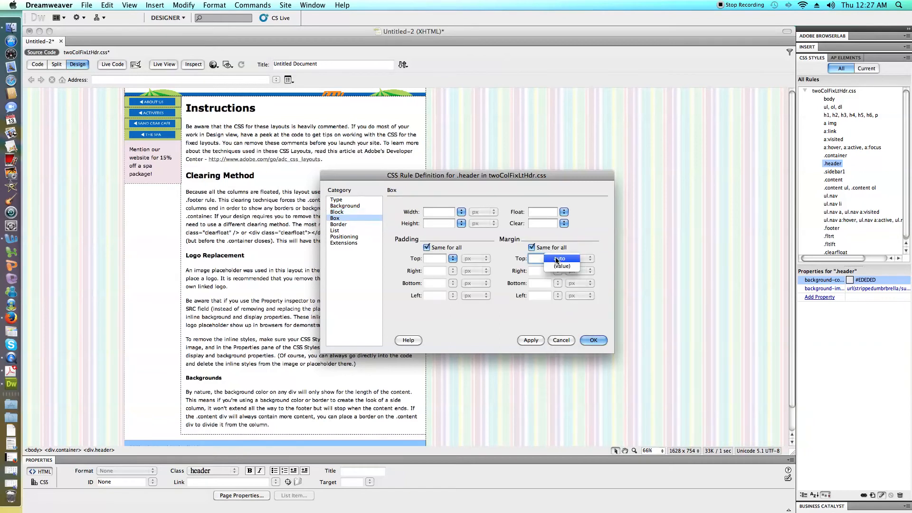
click(559, 258)
click(441, 258)
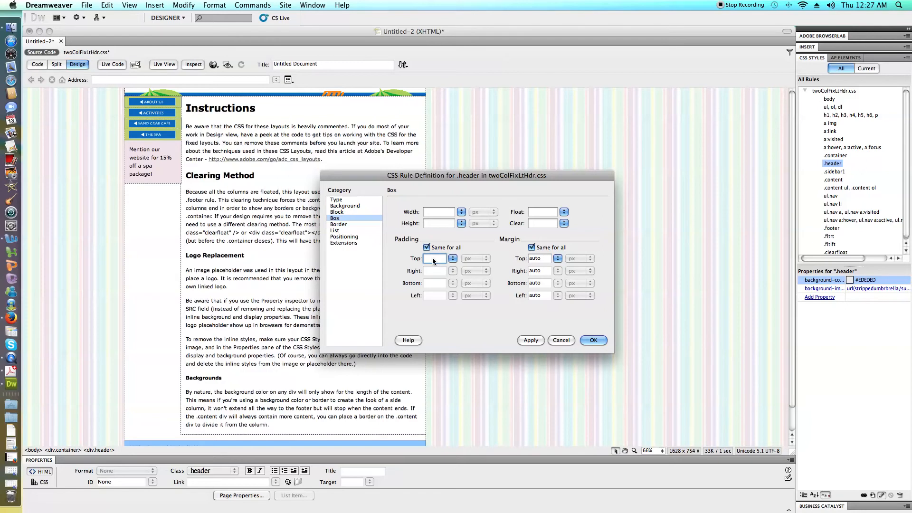
text(10)
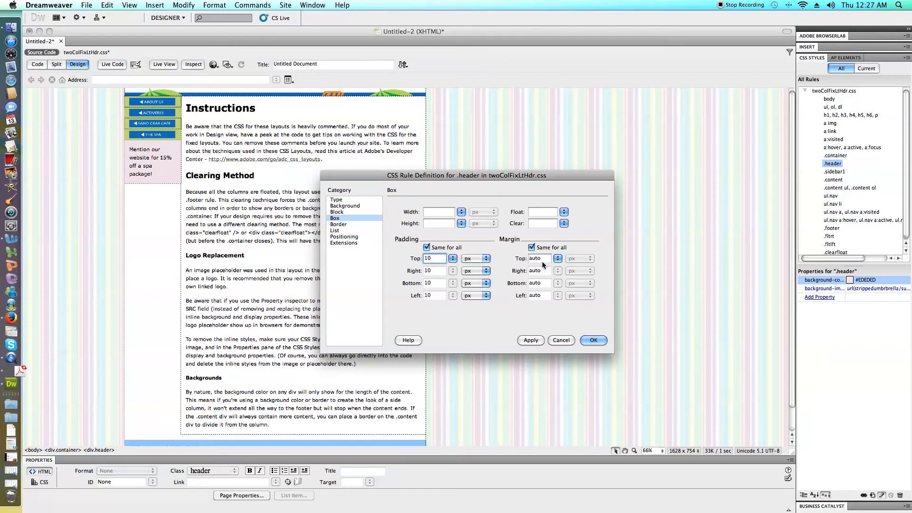
Give the .header rule a border width of 3 px on all sides.
click(340, 224)
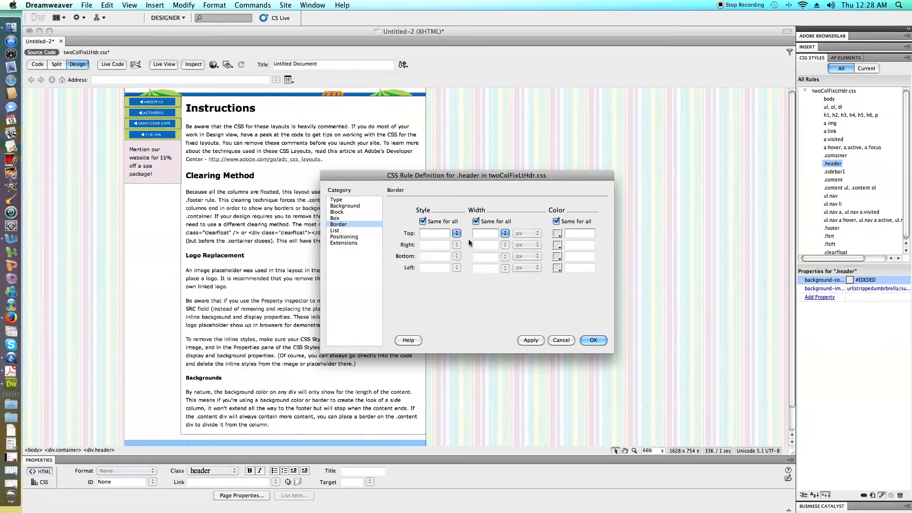
click(480, 234)
text(3)
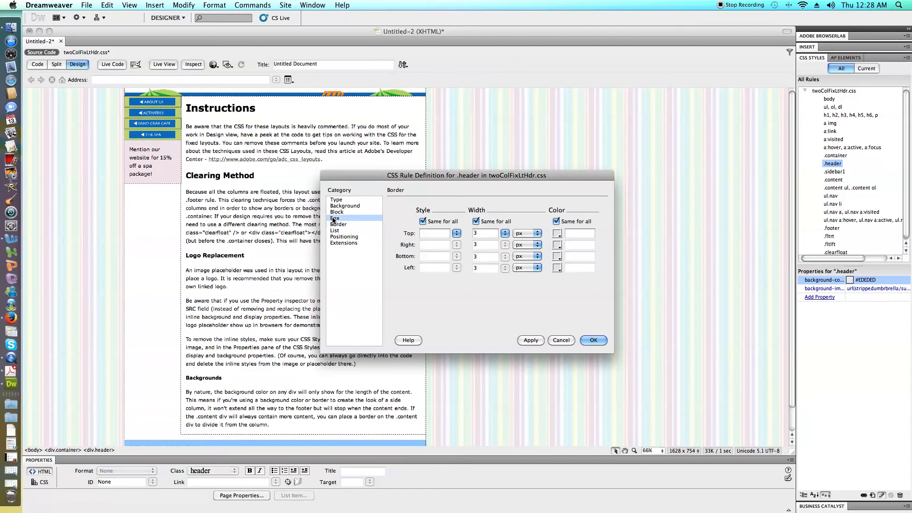
Replace the header's auto margin with 10 px on all sides and apply the rule.
click(335, 218)
click(549, 258)
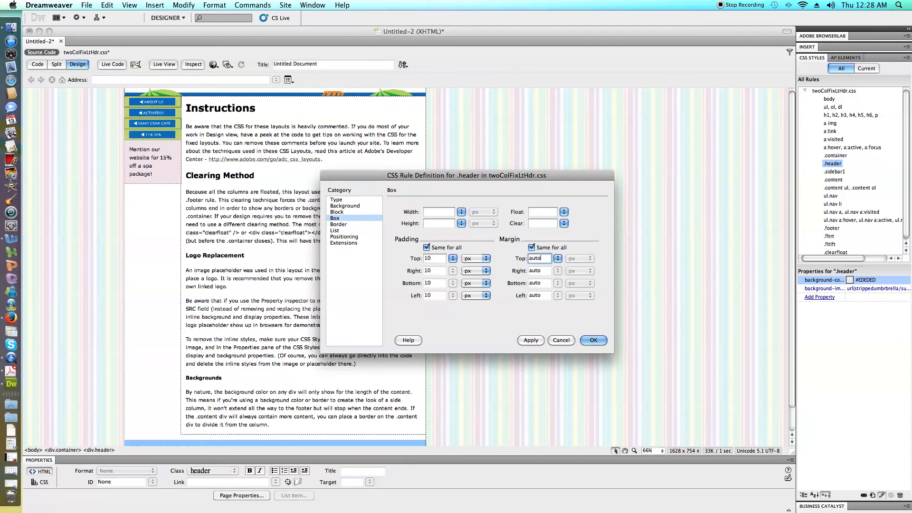
key(BackSpace)
key(BackSpace)
key(BackSpace)
key(BackSpace)
text(10)
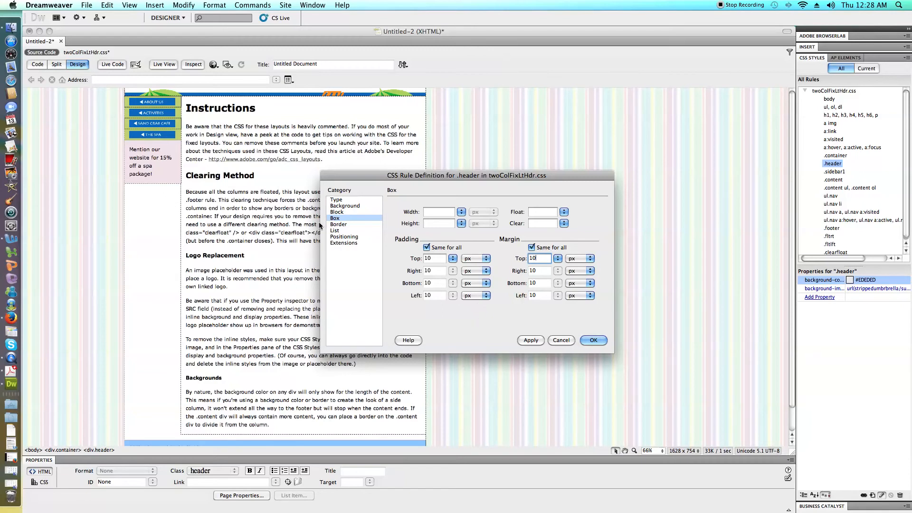
click(537, 340)
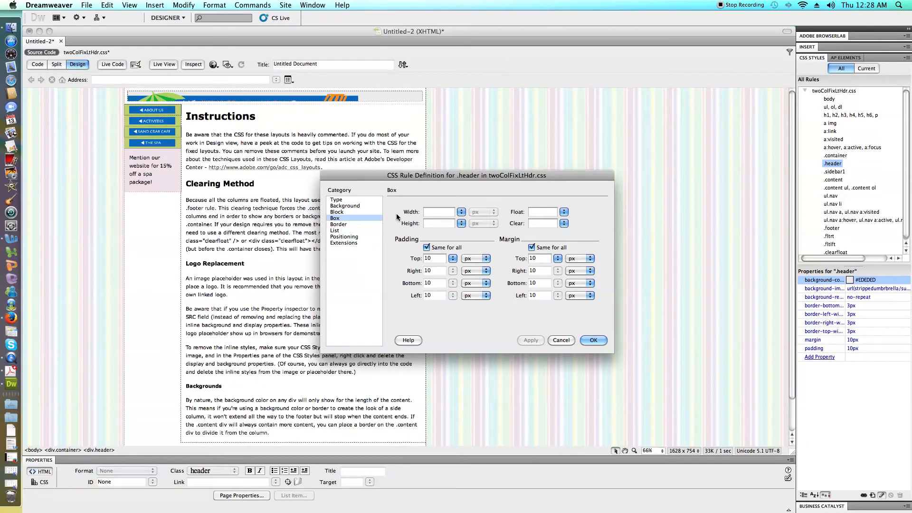
Set the header's border color to #009 on all sides.
click(337, 224)
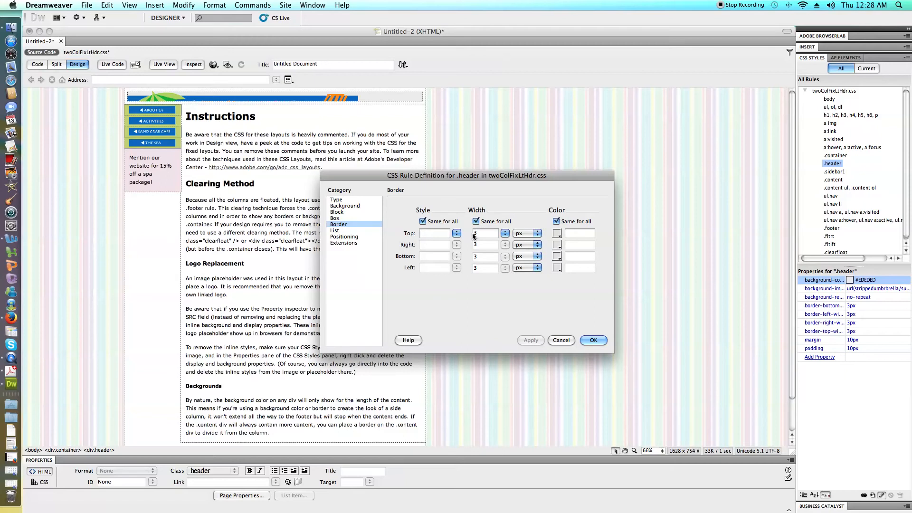
click(556, 233)
click(566, 257)
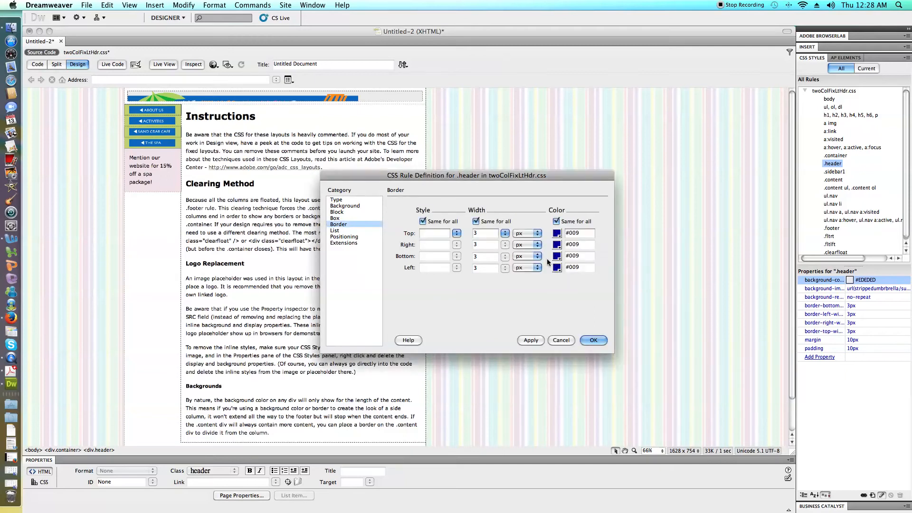
Set the header's height to 200 px in the positioning settings and apply the rule.
click(335, 230)
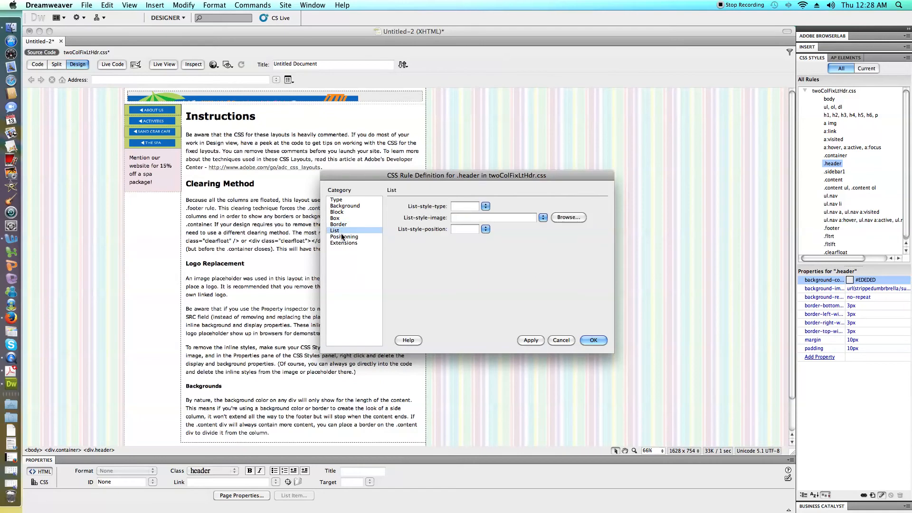
click(343, 236)
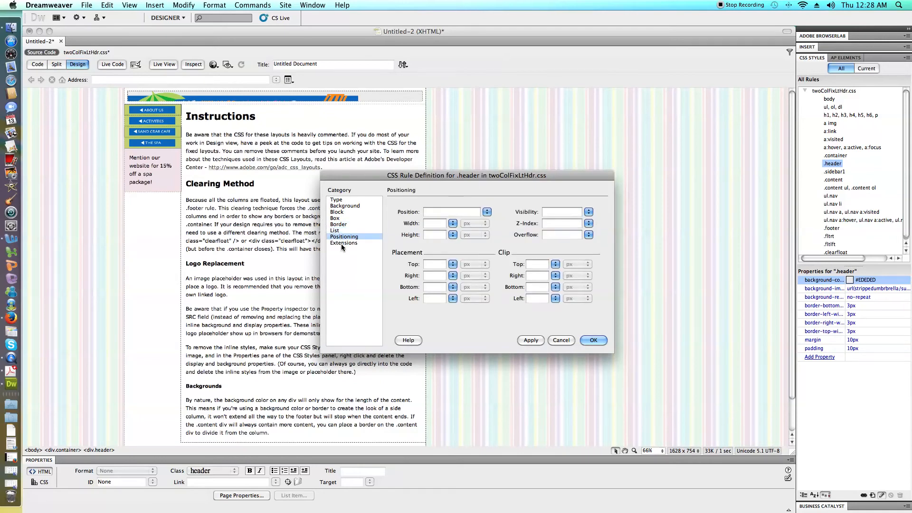
click(454, 234)
click(427, 235)
text(200)
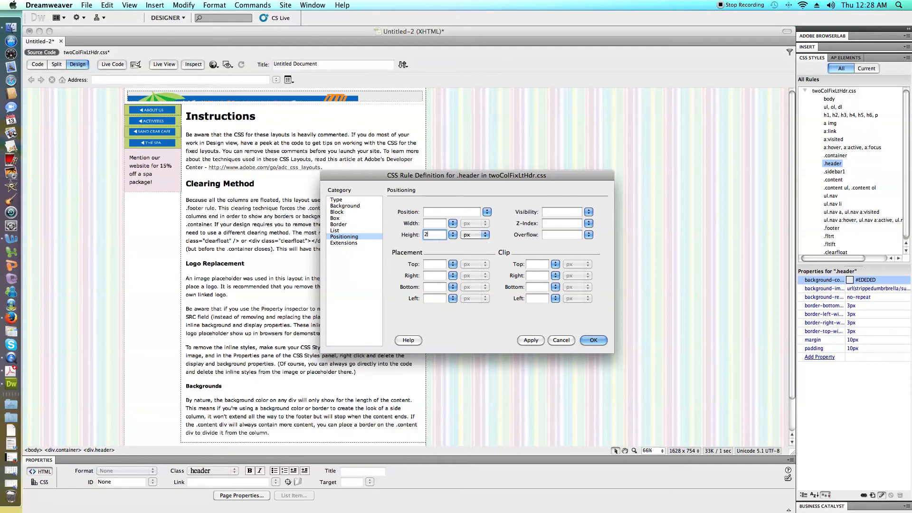
click(538, 340)
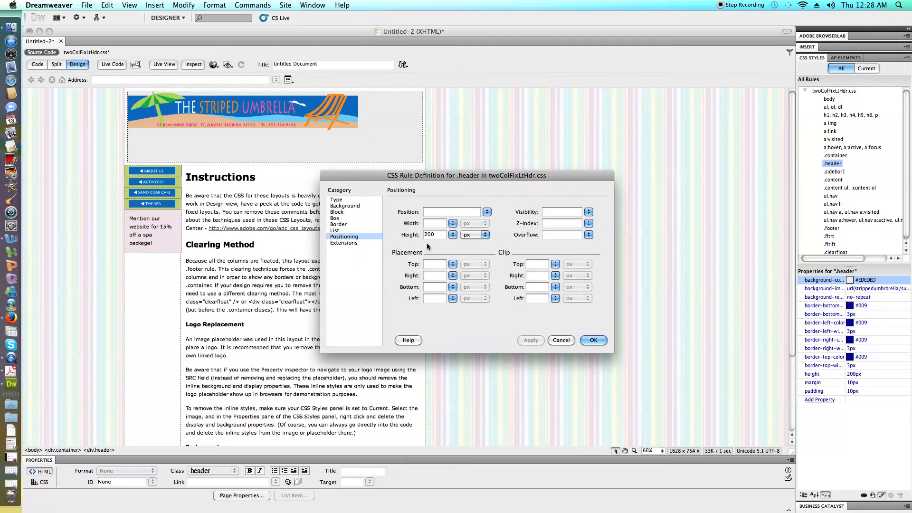
Set the header's height to 100 px and apply the rule.
key(BackSpace)
key(BackSpace)
key(BackSpace)
text(100)
click(526, 340)
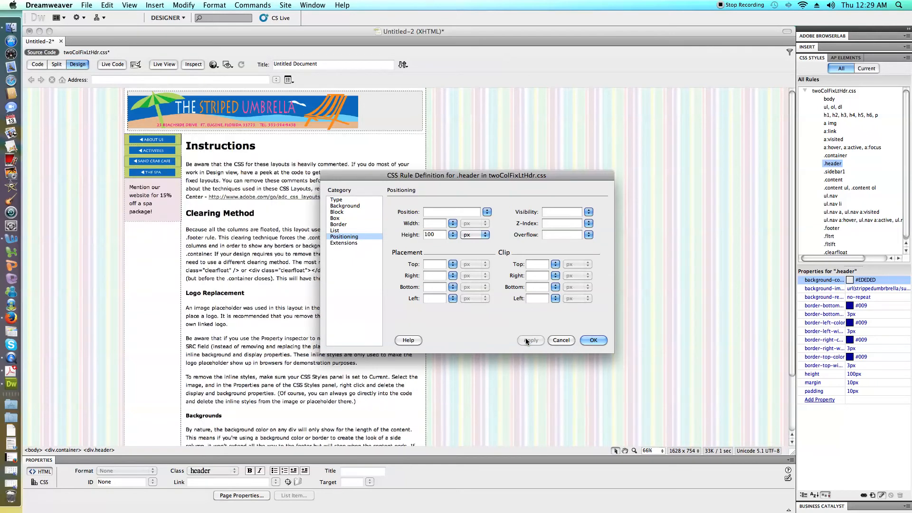
Center the header's background image horizontally and vertically, and accept the .header rule definition.
click(335, 200)
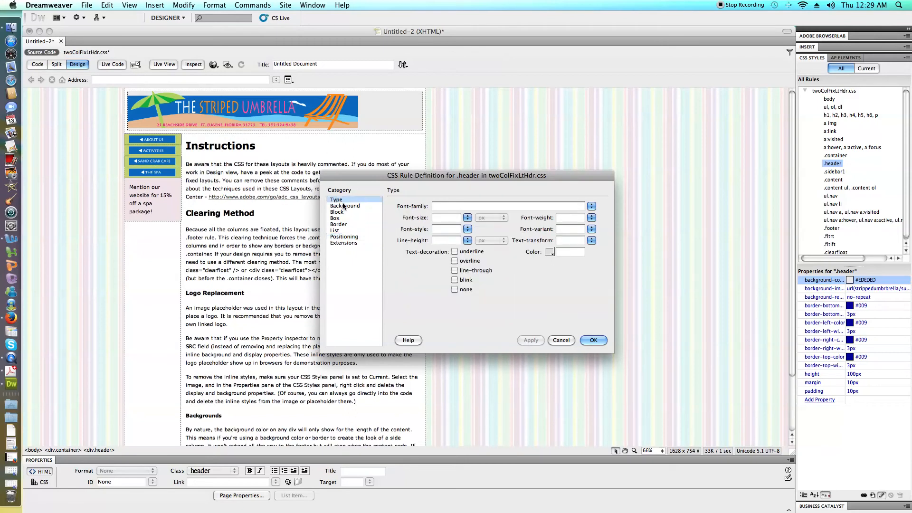
click(343, 207)
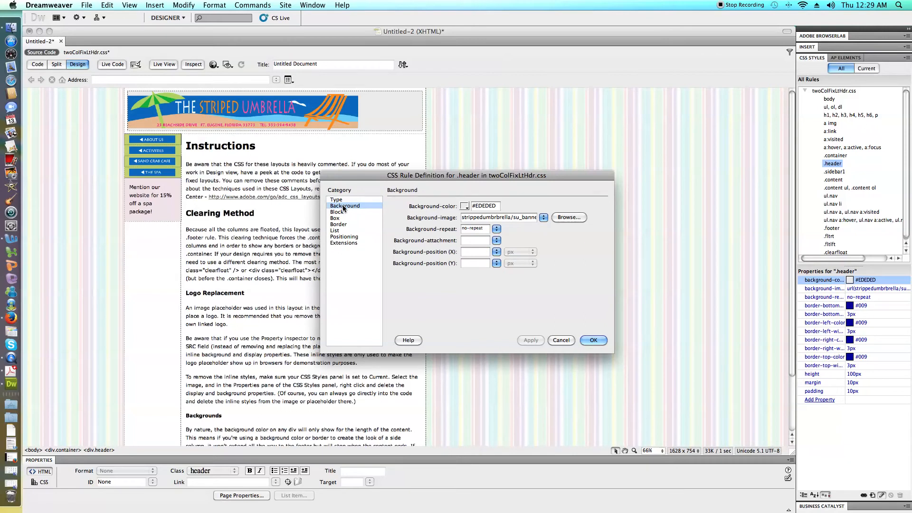
click(495, 251)
click(503, 261)
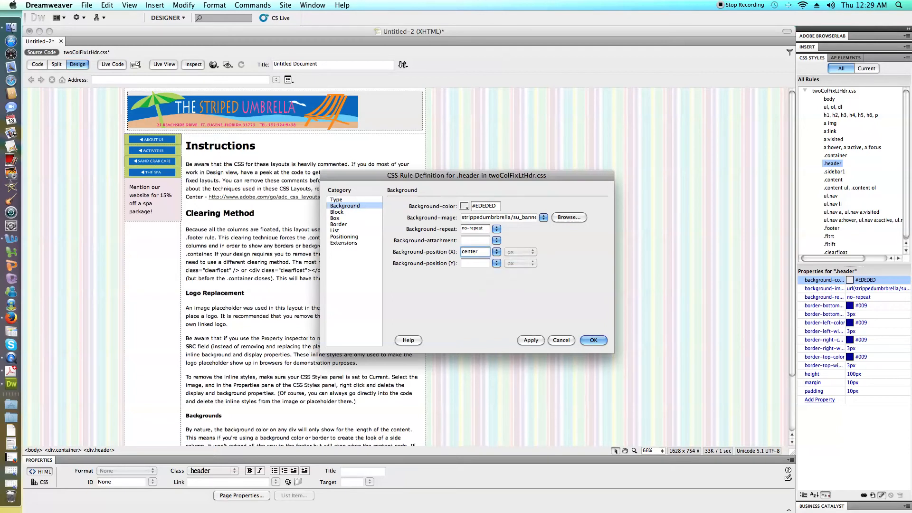
click(496, 262)
click(503, 272)
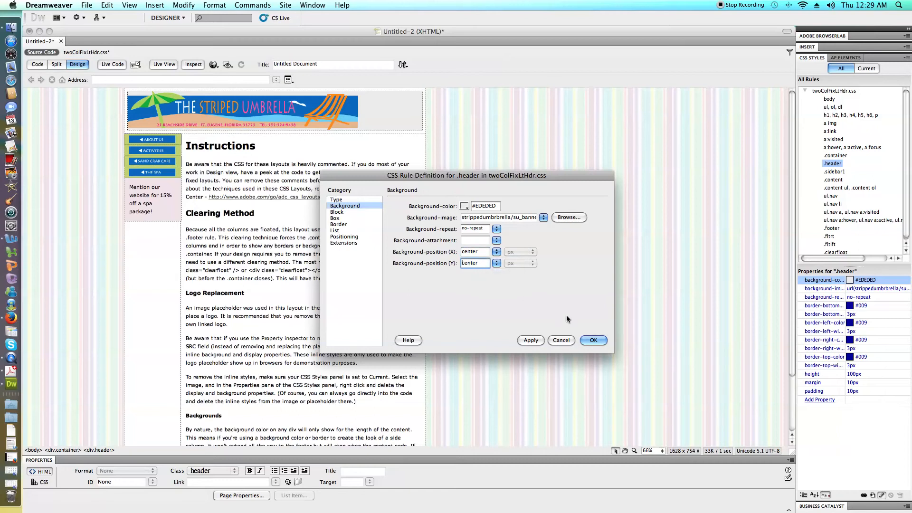
click(592, 338)
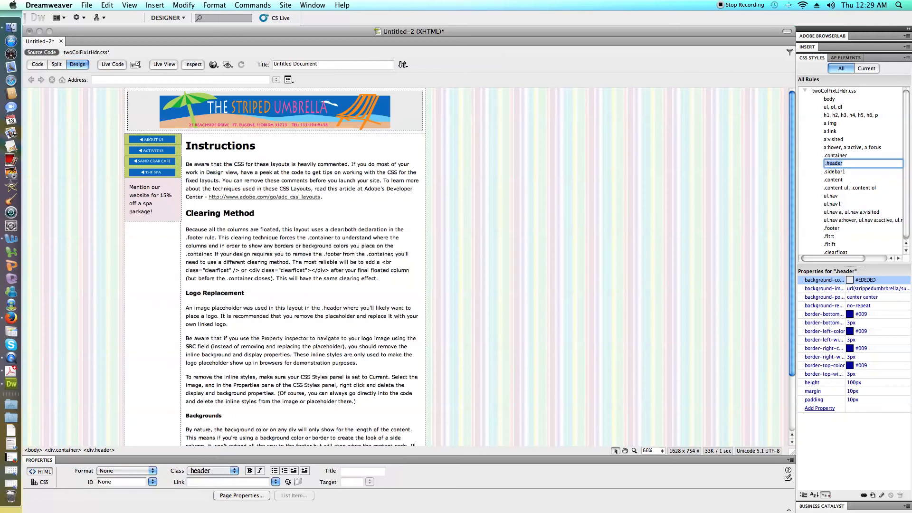
Preview the page in Live View and check it from the header down to the footer.
click(157, 64)
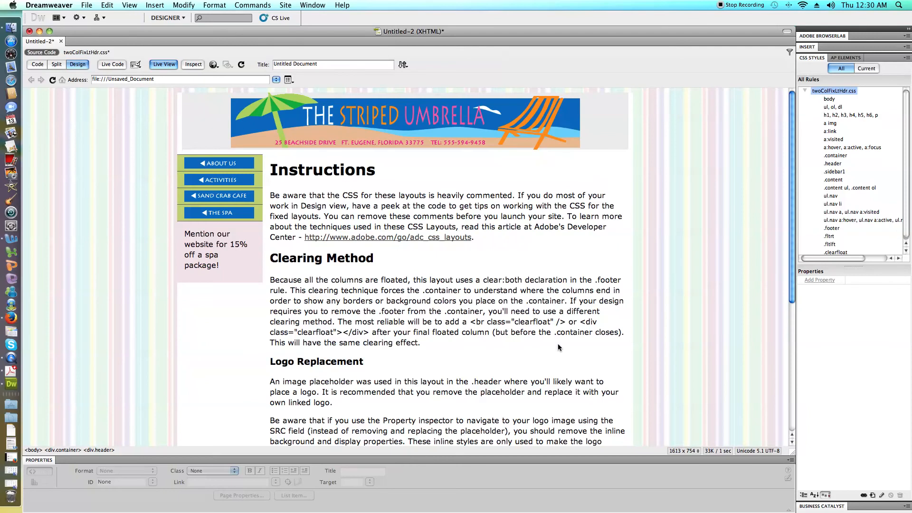
scroll(591, 338, down, 5)
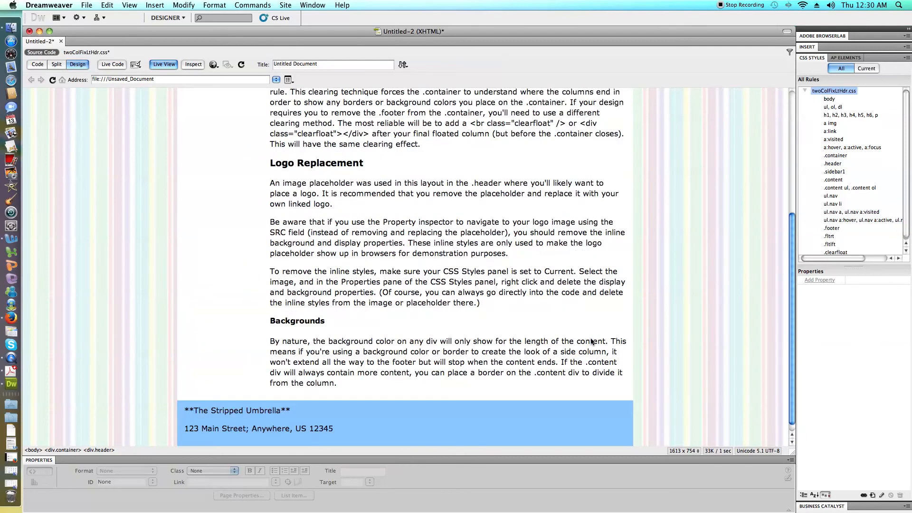
scroll(592, 342, up, 5)
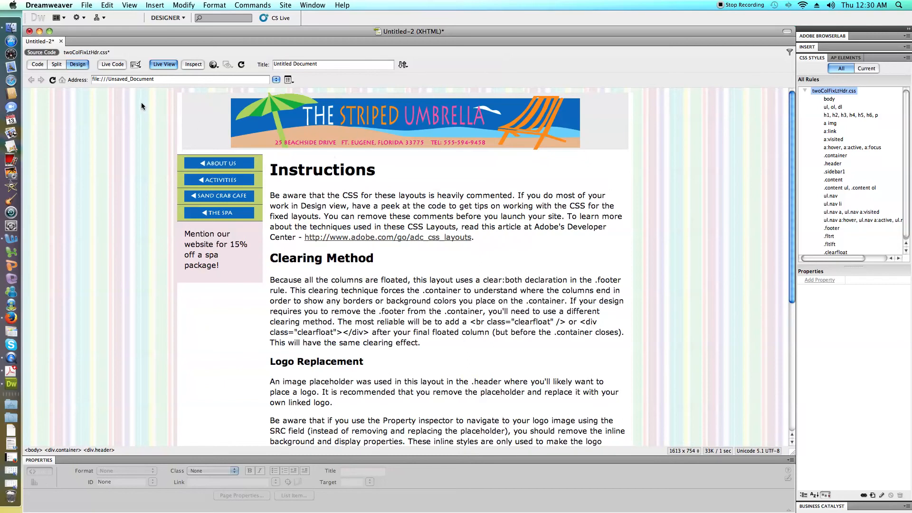
Look through the link and ul.nav rules in twoColFixLtHdr.css, including the visited and hover properties.
click(853, 147)
click(857, 212)
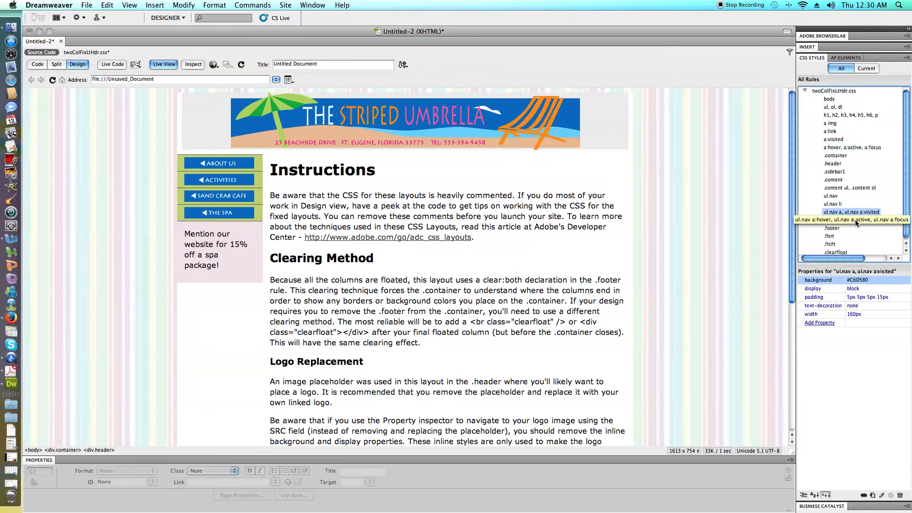
click(824, 205)
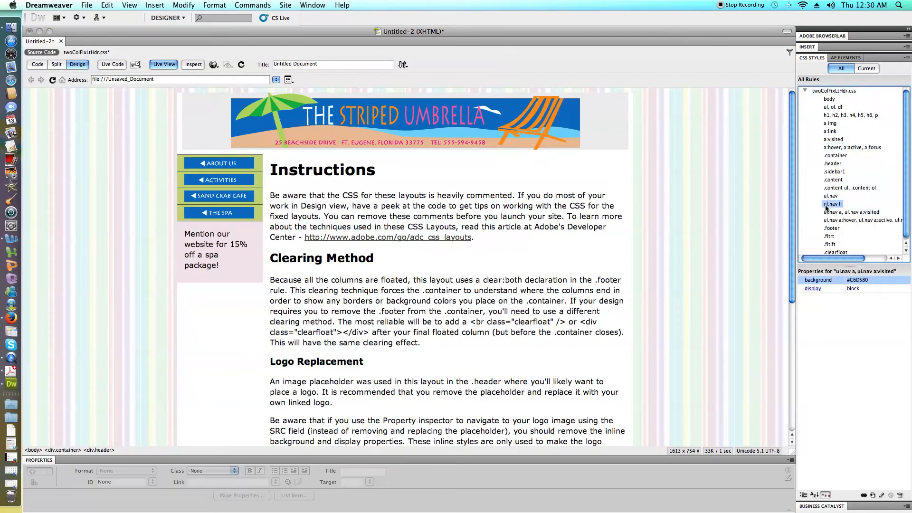
click(824, 196)
click(829, 213)
click(833, 220)
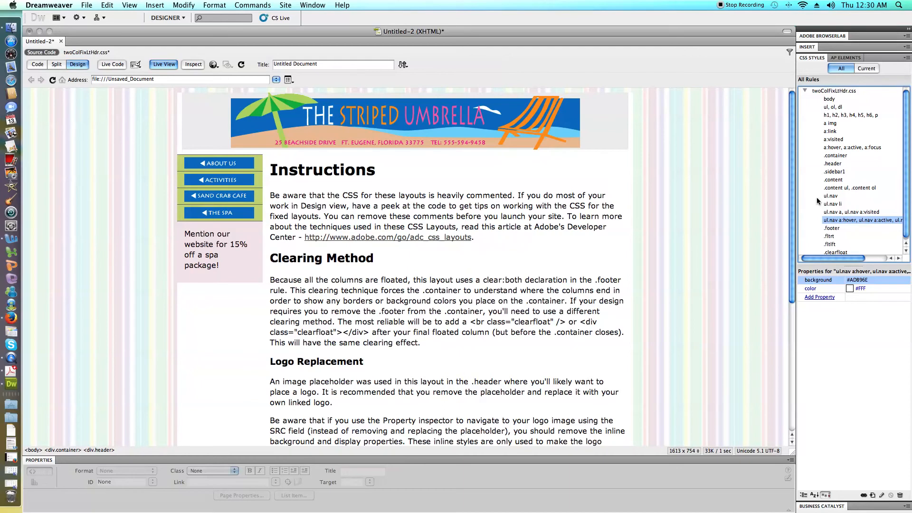
scroll(816, 197, down, 1)
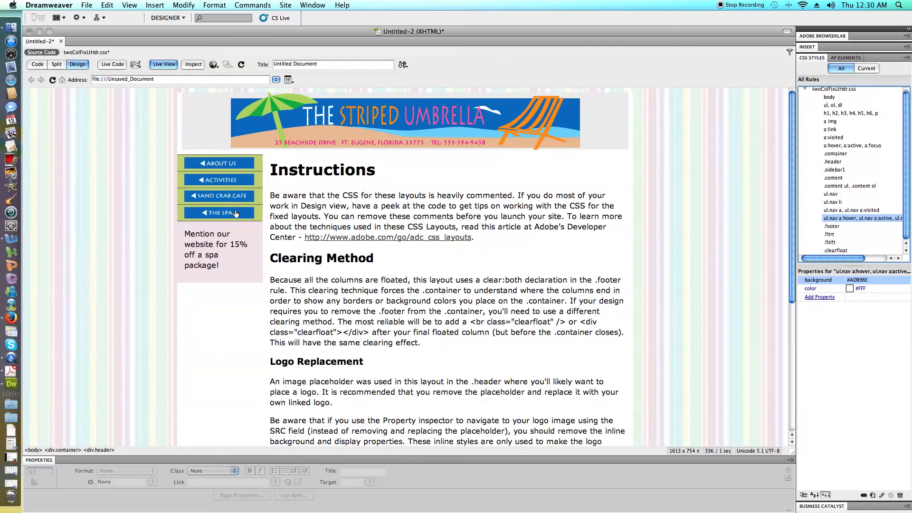
Test the Sand Crab Cafe, Activities and About Us rollover buttons in Live View, comparing them with Design view.
click(241, 194)
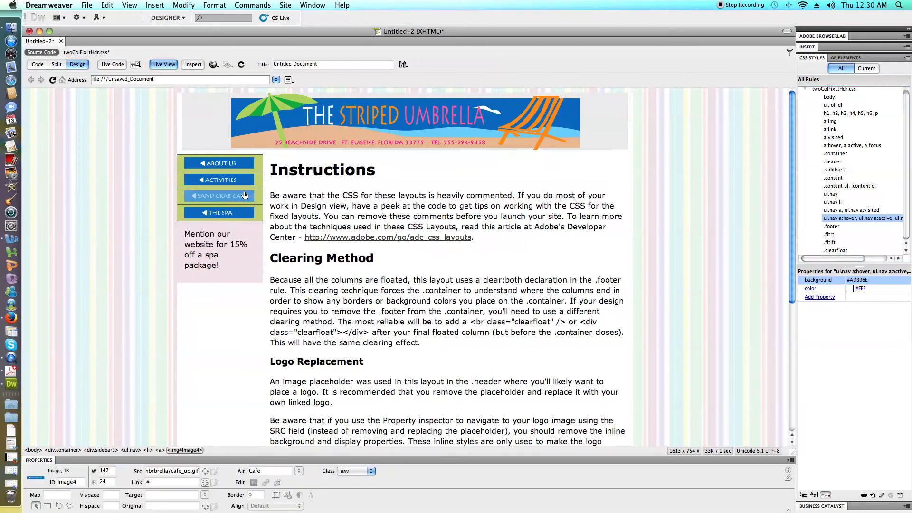
click(274, 138)
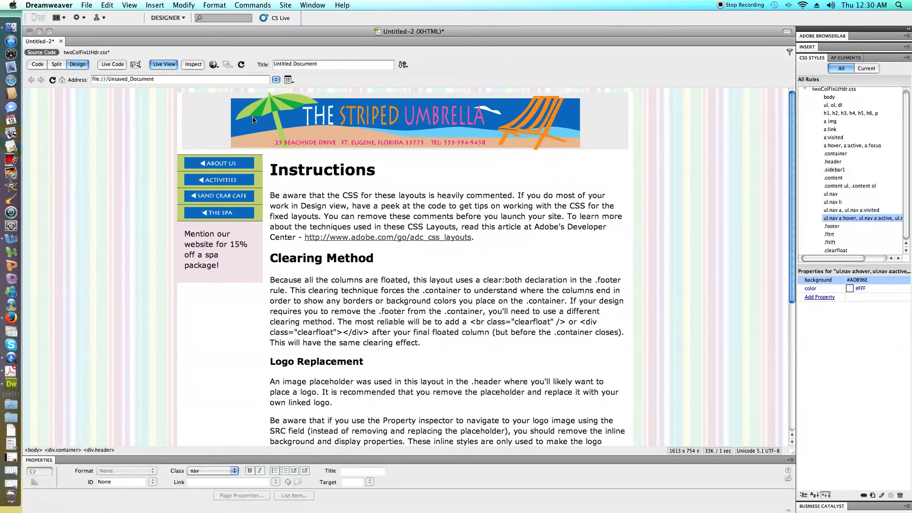
click(174, 62)
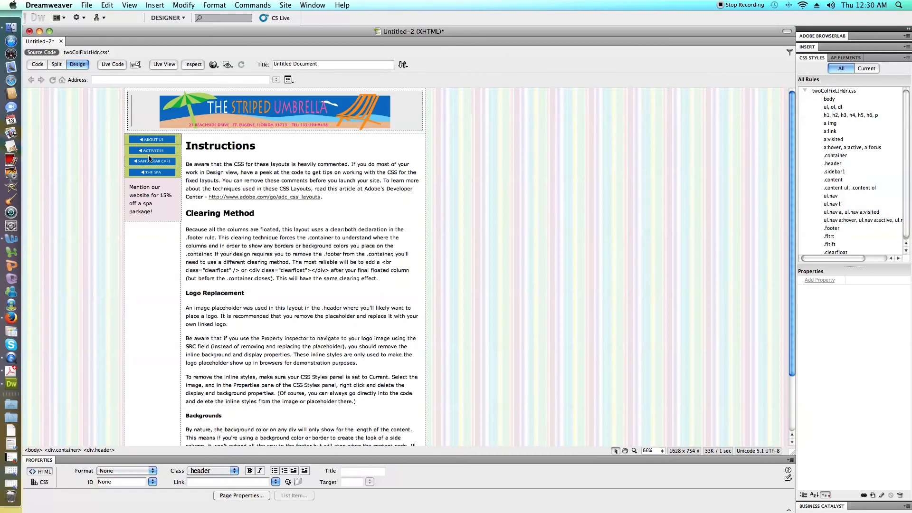
click(151, 140)
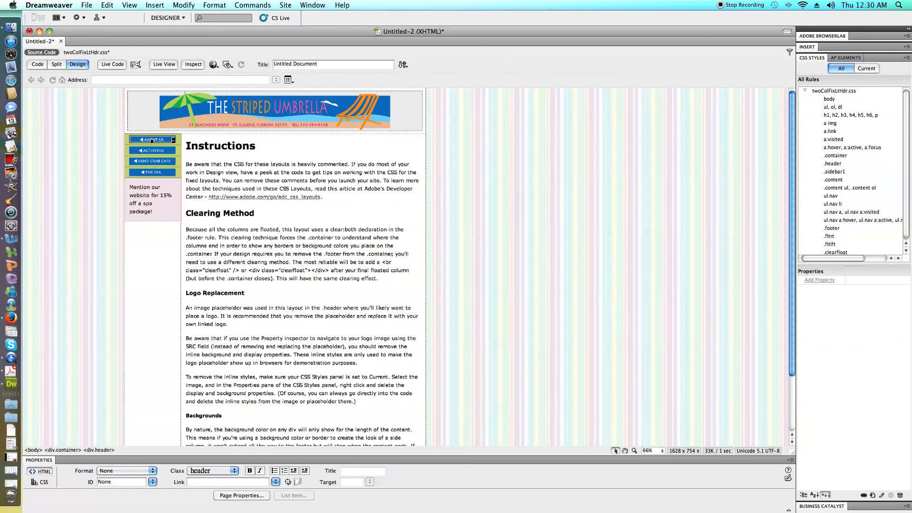
click(164, 64)
click(199, 180)
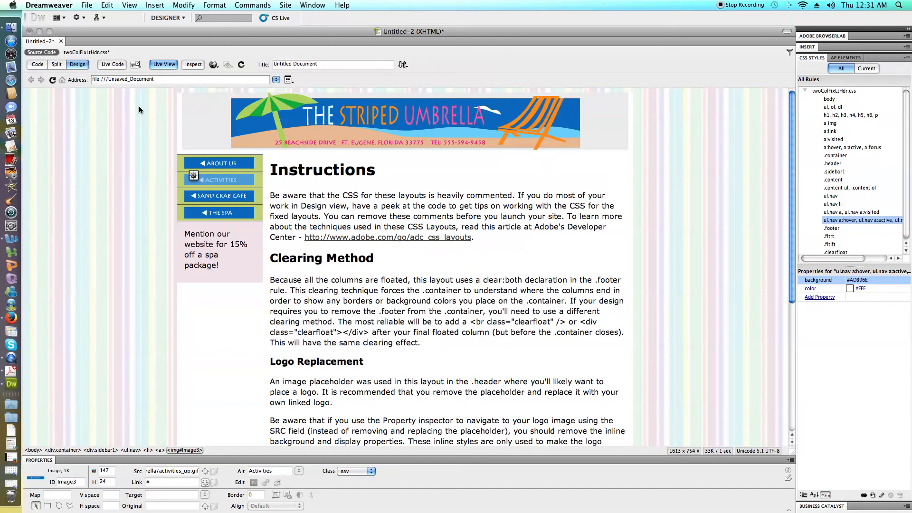
click(203, 166)
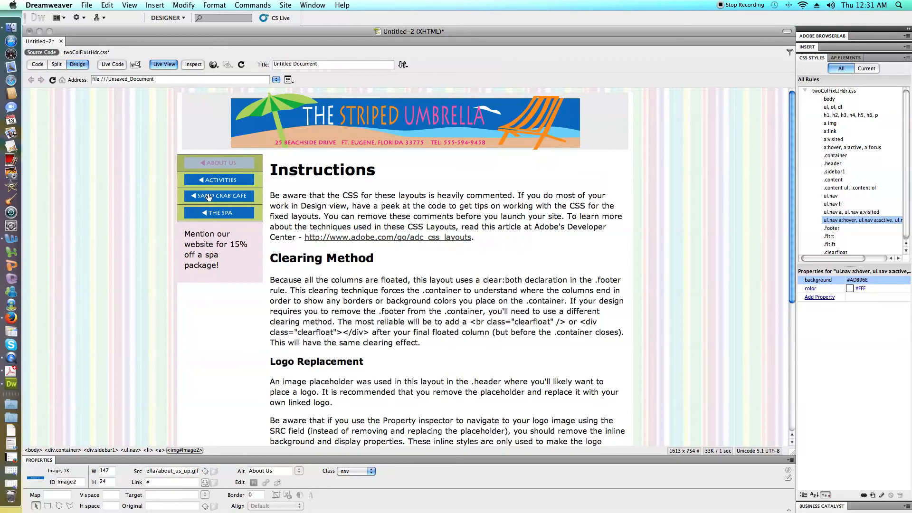
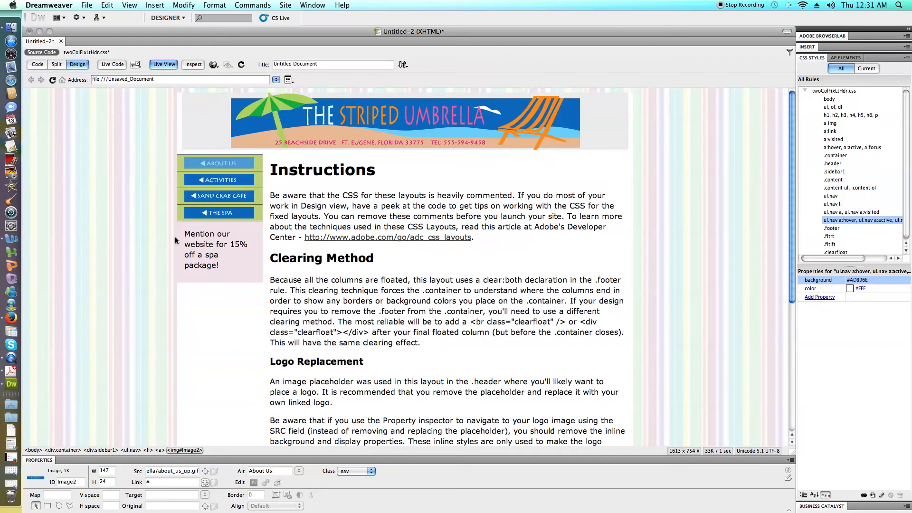
Review the properties of the .sidebar1 and .container rules with the page in Live View.
click(836, 172)
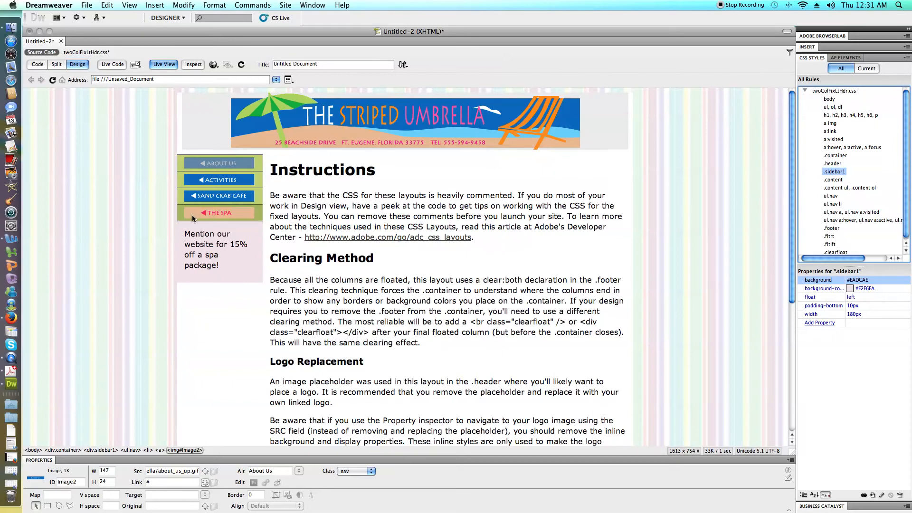
click(279, 204)
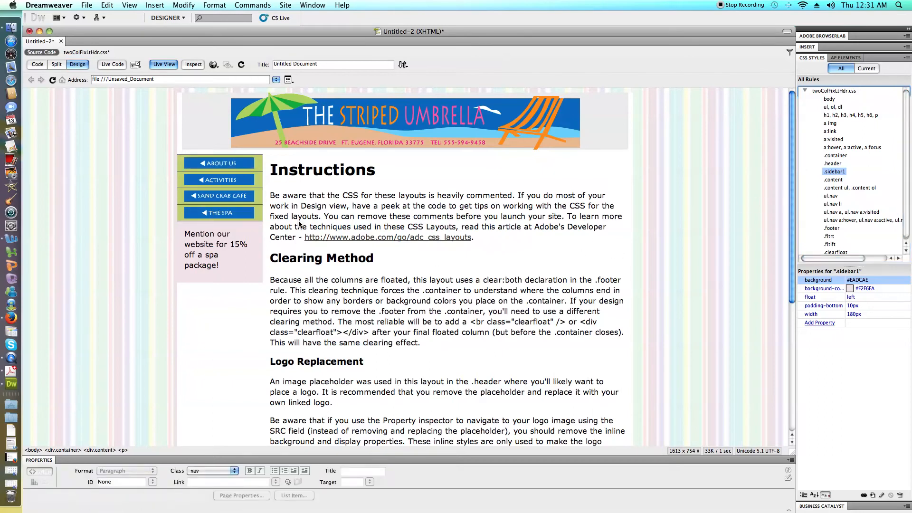
click(837, 99)
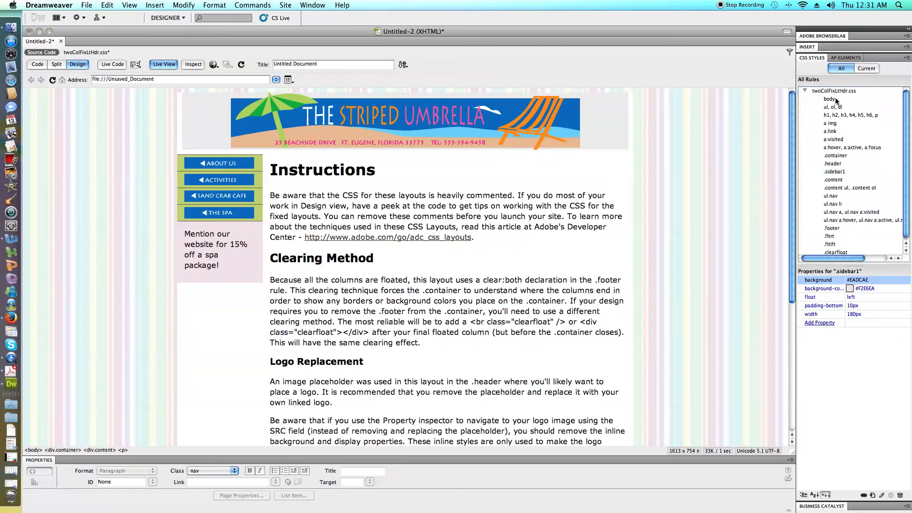
click(837, 159)
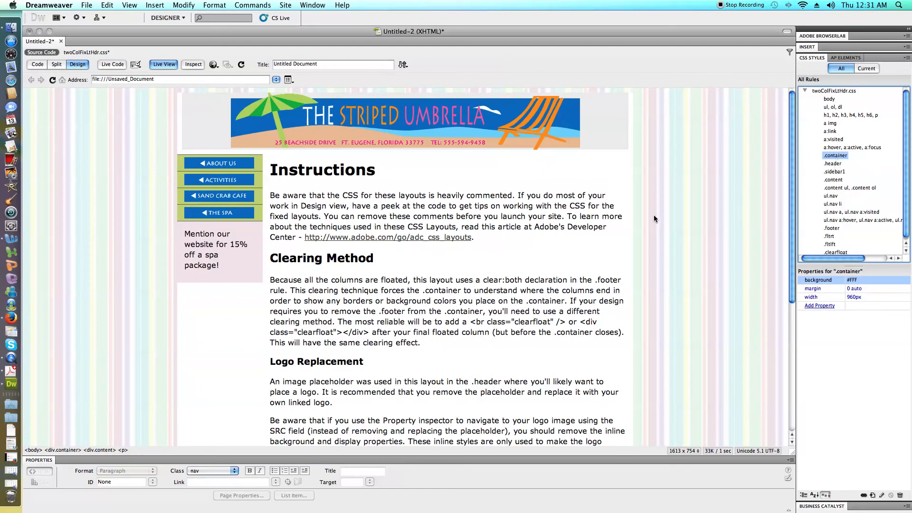
Set the padding of the .content rule to 0.
click(834, 180)
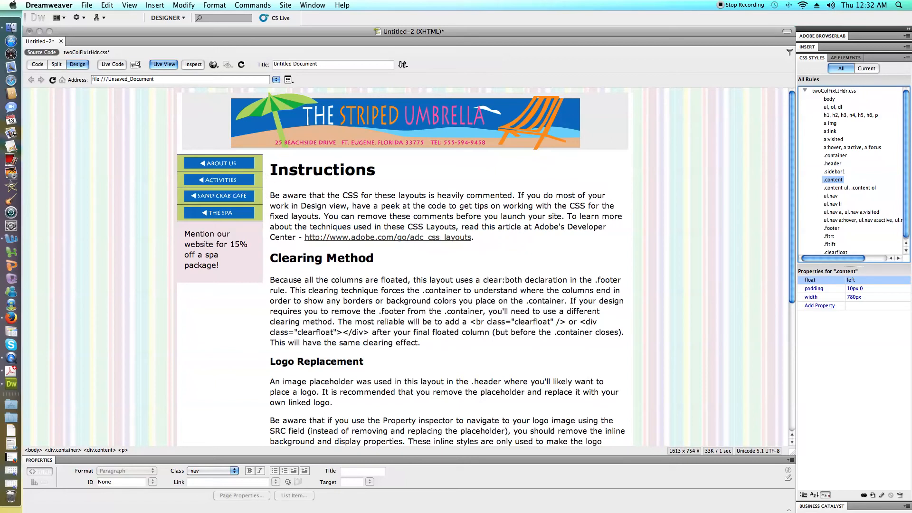
click(847, 290)
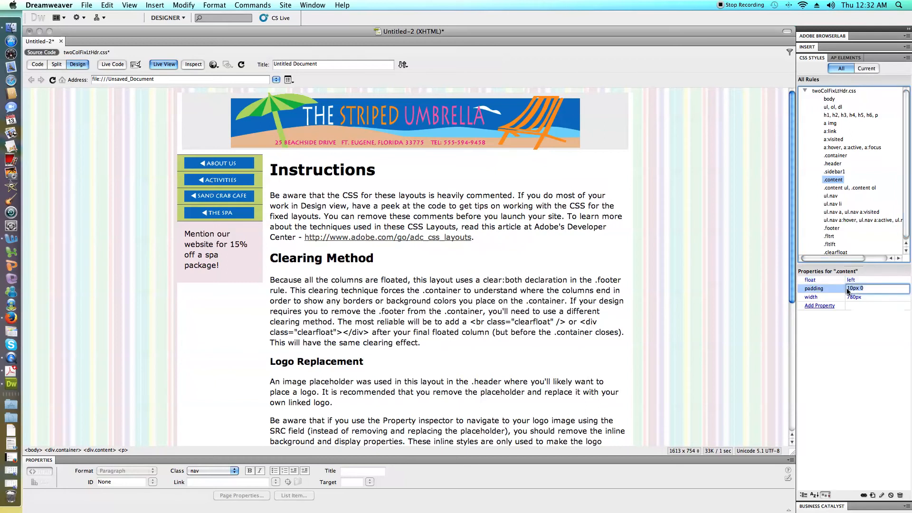
key(Delete)
key(Delete)
text(0)
key(Return)
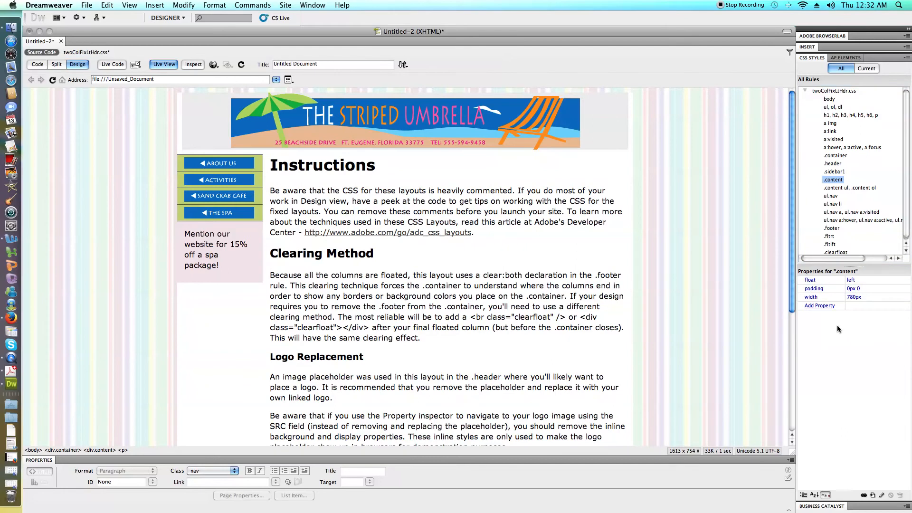
click(855, 289)
key(BackSpace)
key(BackSpace)
key(BackSpace)
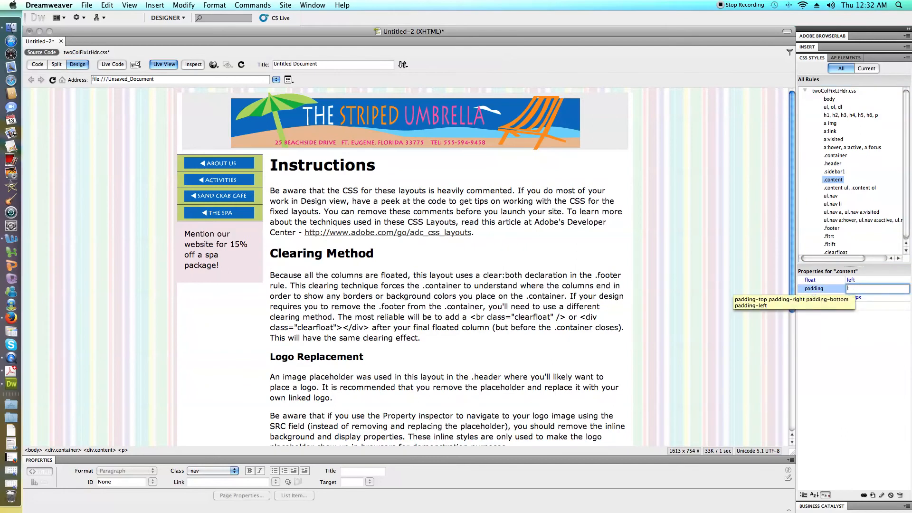
key(Return)
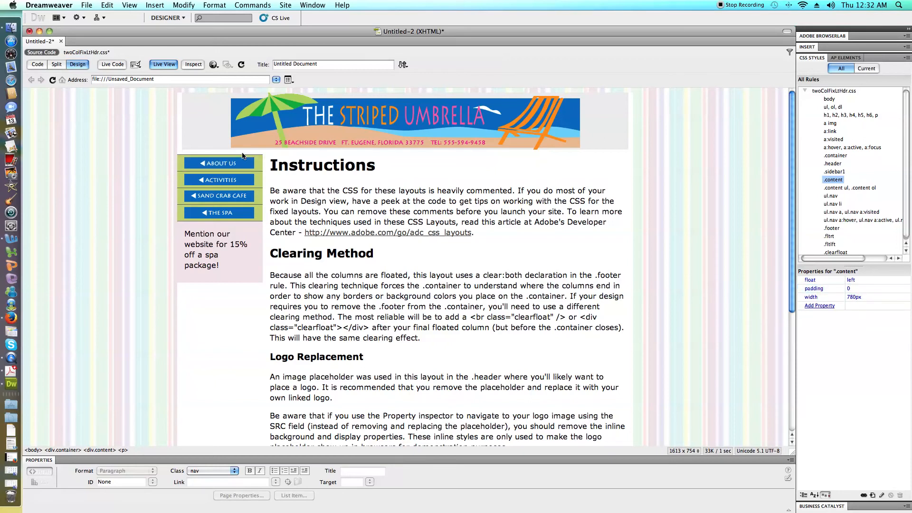
Leave Live View and compare the properties of the .container, .content and .sidebar1 rules.
click(164, 64)
click(870, 289)
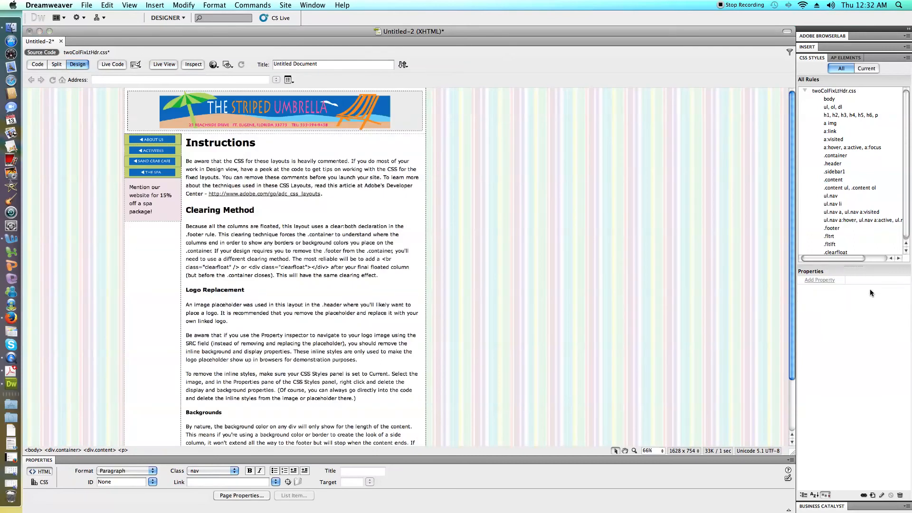
click(834, 157)
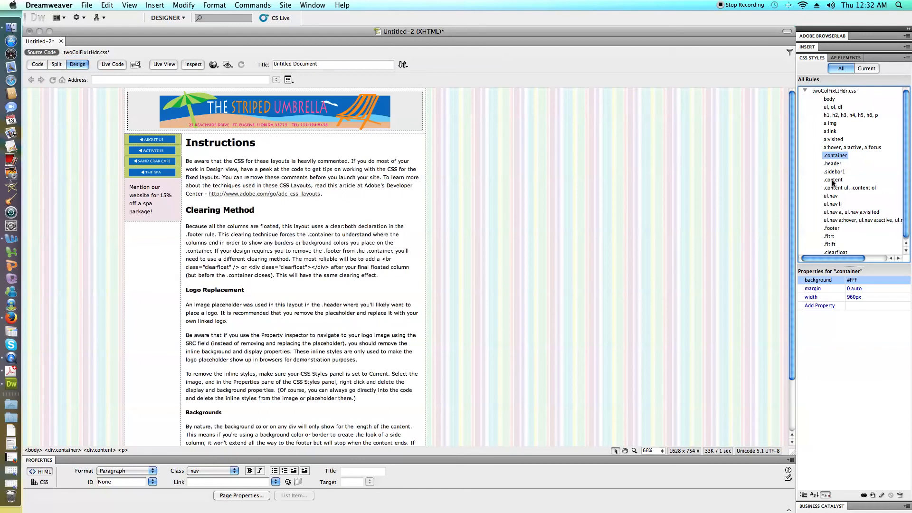
click(833, 182)
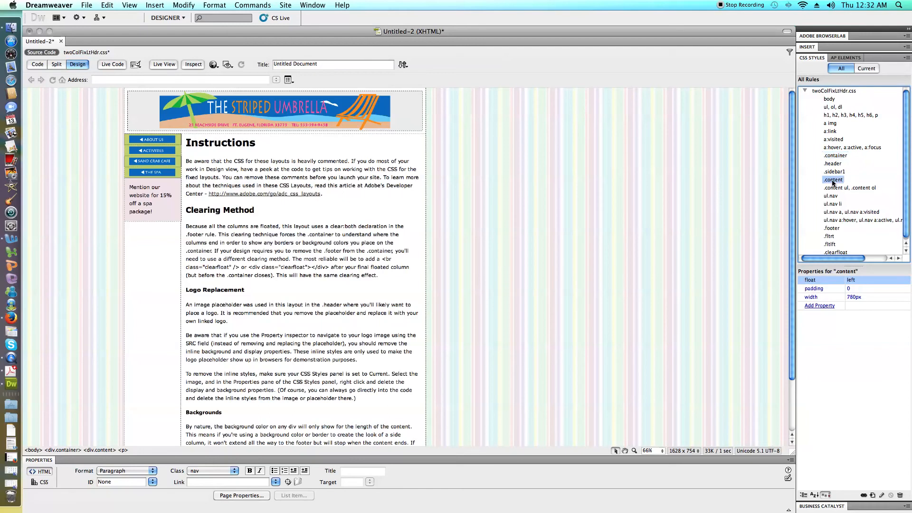
click(862, 290)
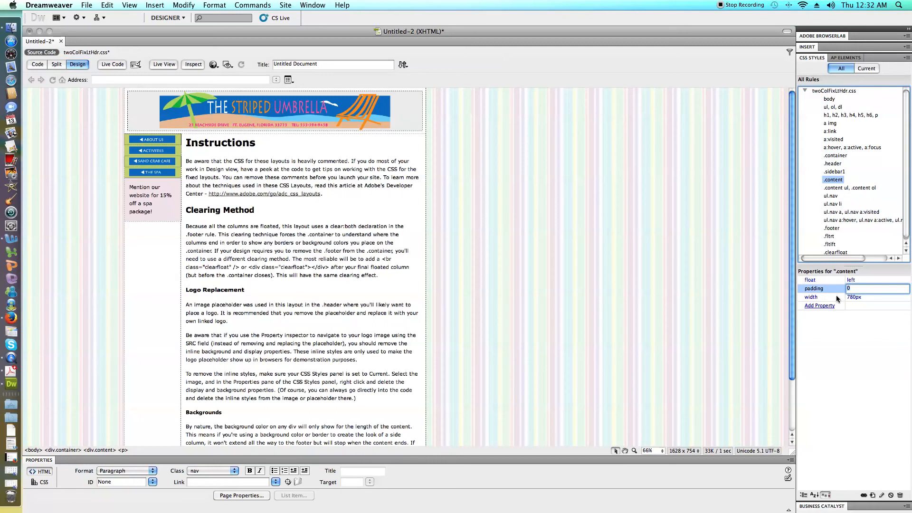
key(Return)
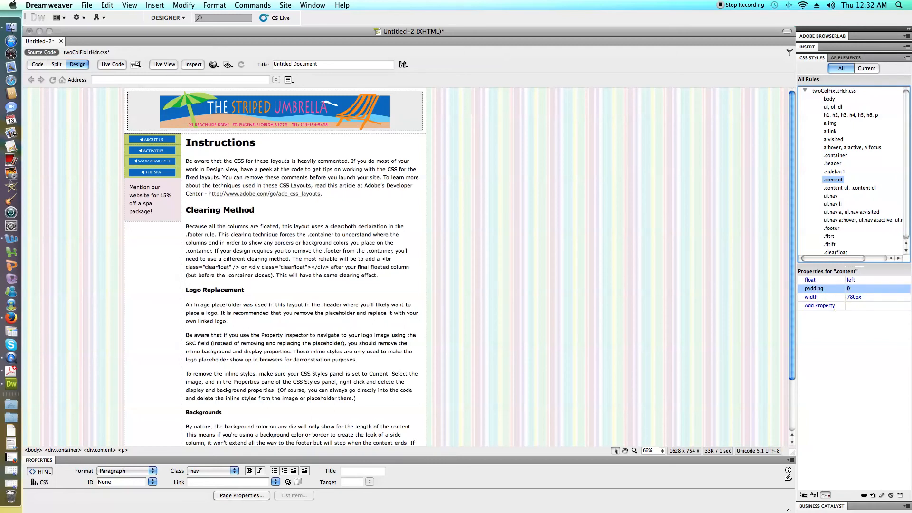
click(835, 172)
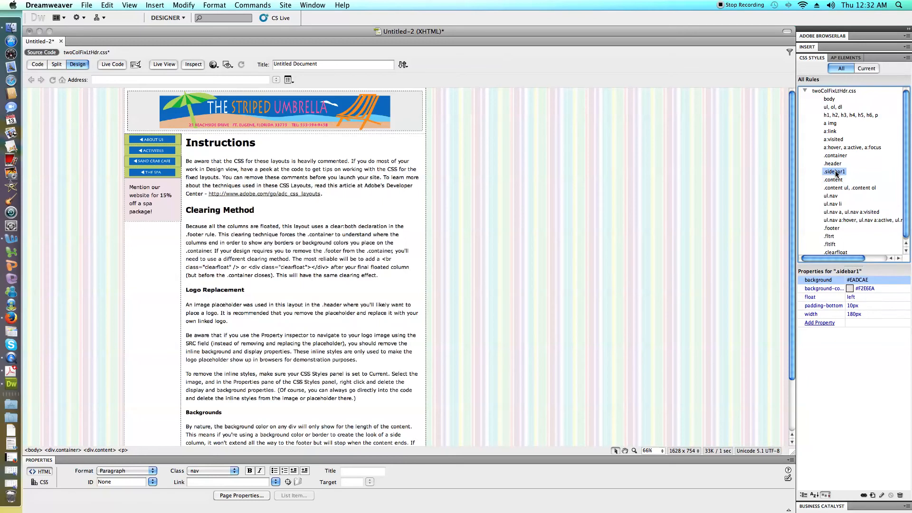
click(835, 182)
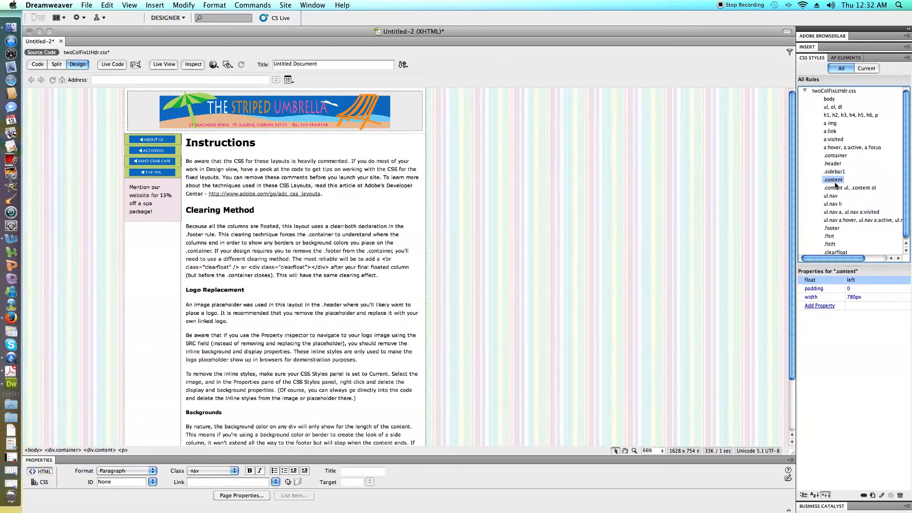
Show the code and the design side by side and select the entire content div.
click(321, 235)
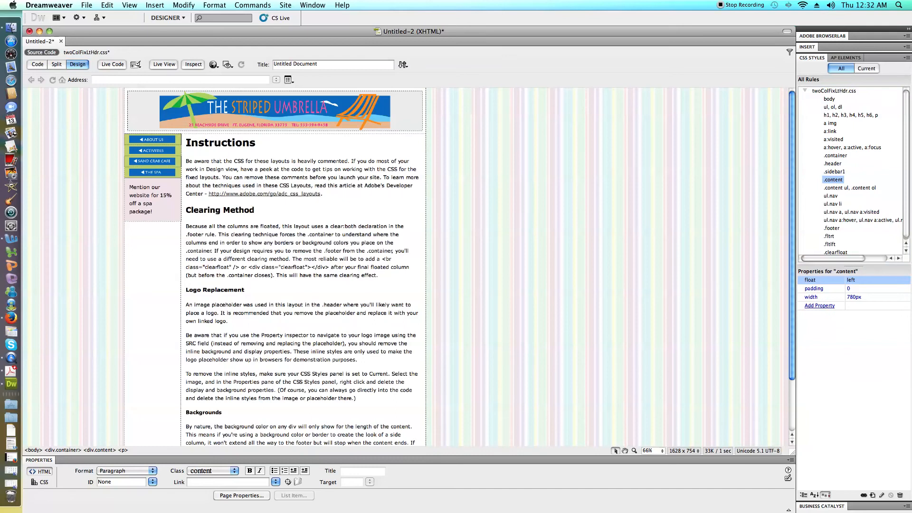
click(55, 64)
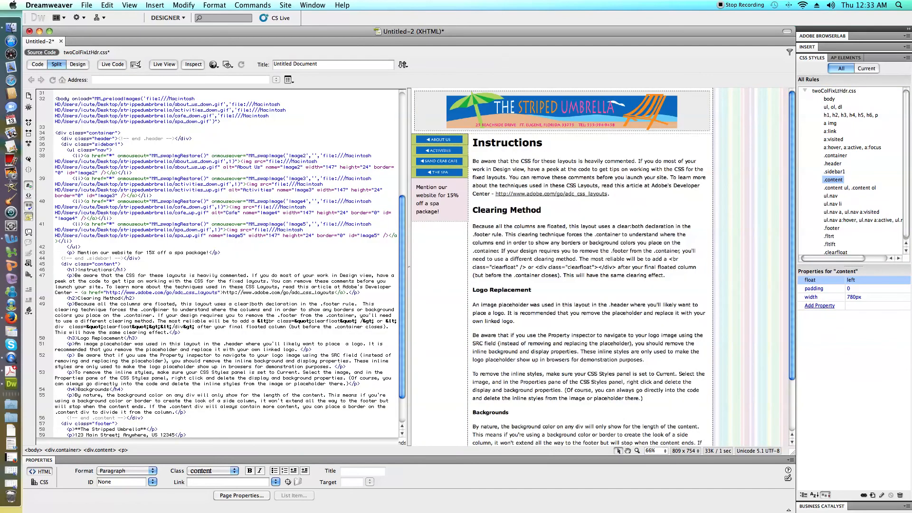
key(super+a)
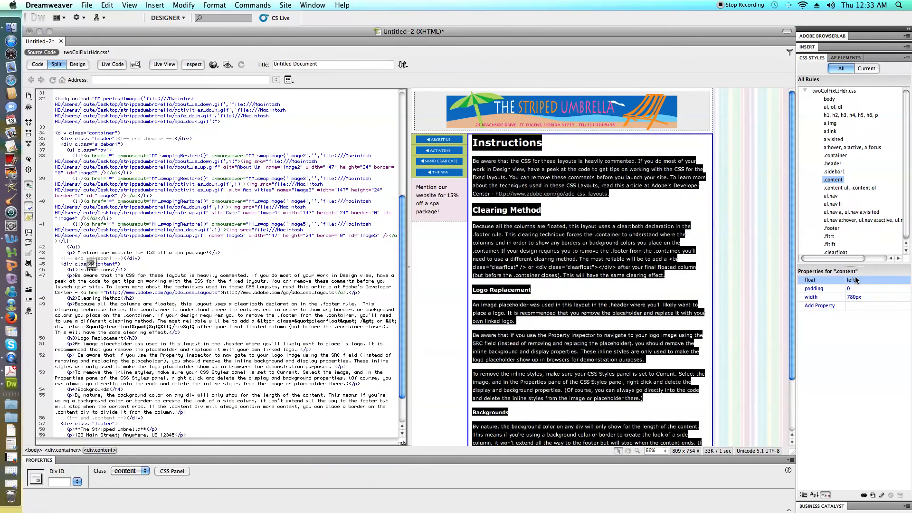
Add the px unit to the .content rule's padding so it reads 0px, and check the layout at the footer.
click(856, 289)
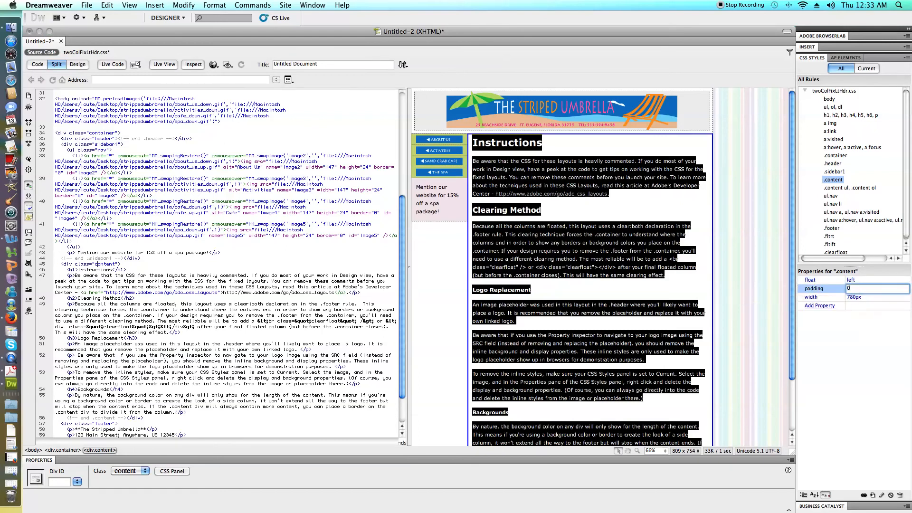
text(p)
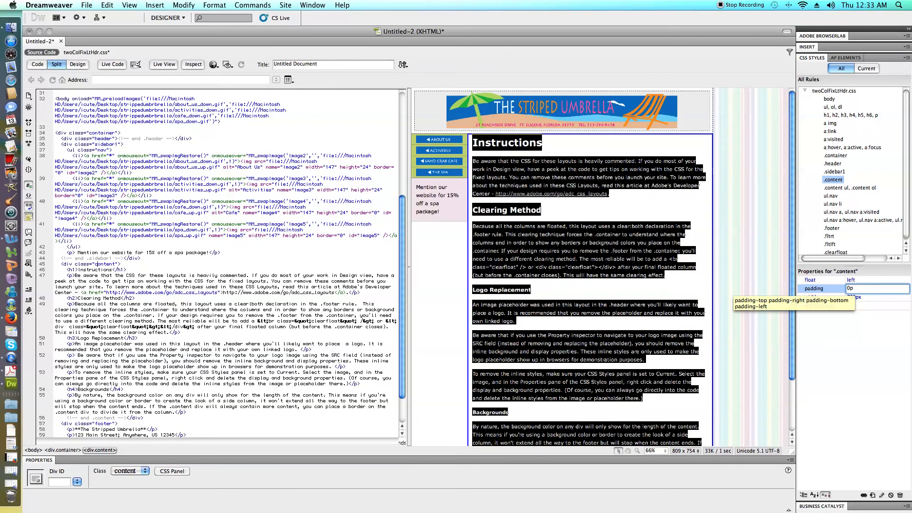
text(x)
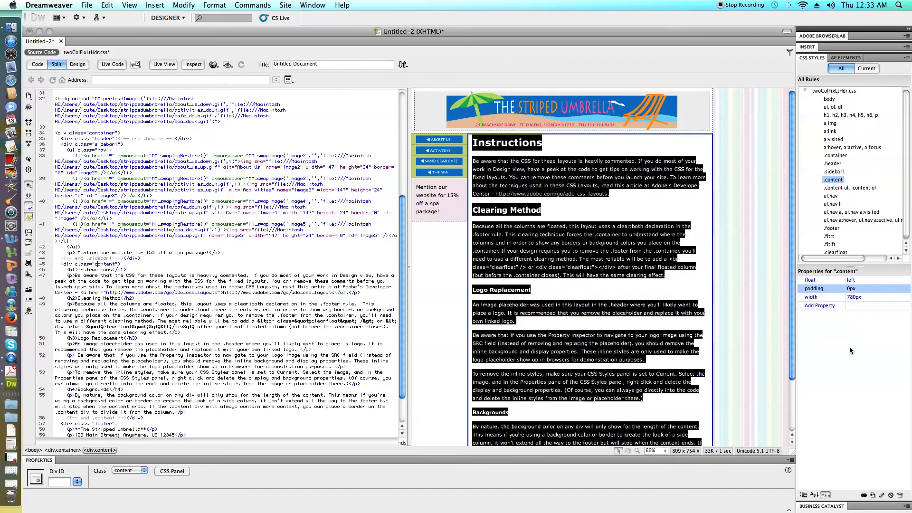
key(Return)
click(712, 430)
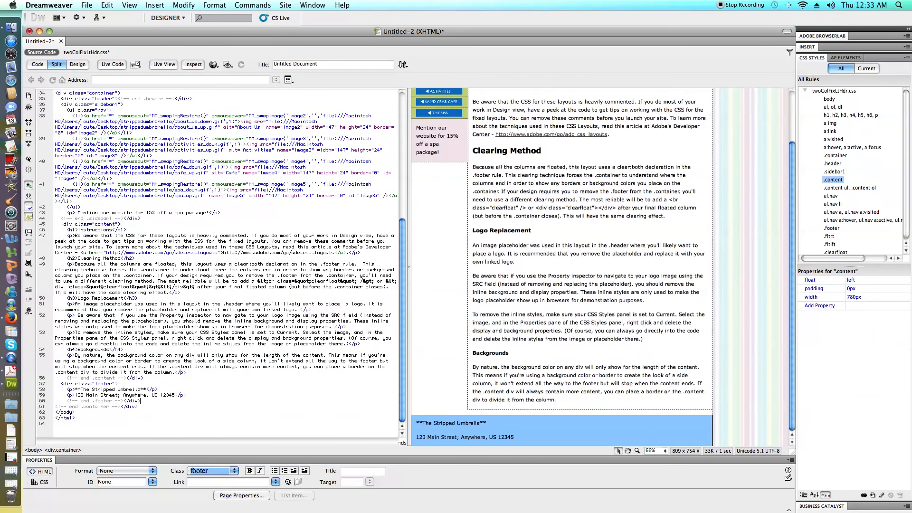
Try a padding of 20px in the .content rule.
click(849, 288)
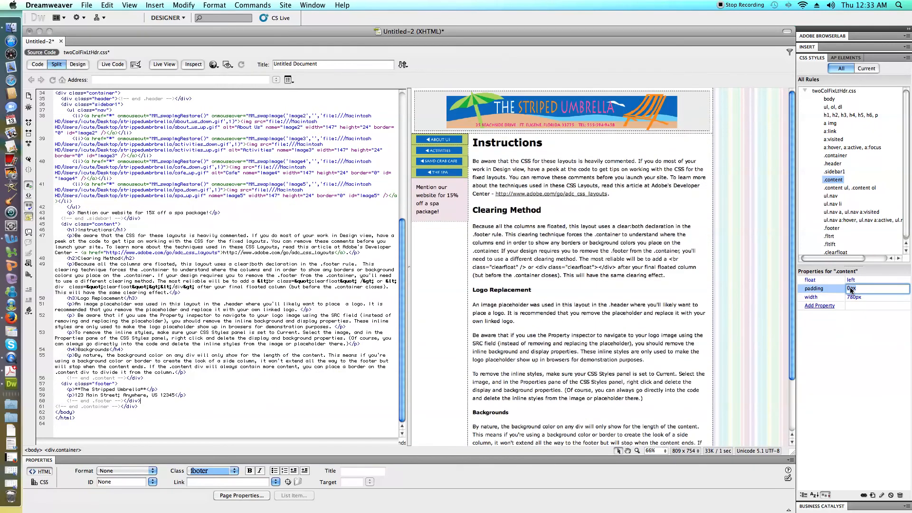
text(20)
key(Return)
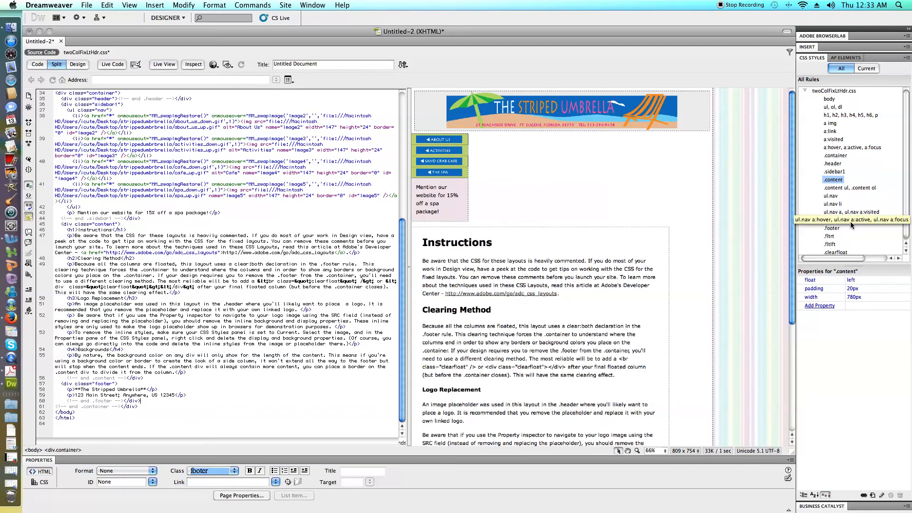
Examine the .container, .sidebar1 and .content rules, comparing their widths and padding.
click(835, 157)
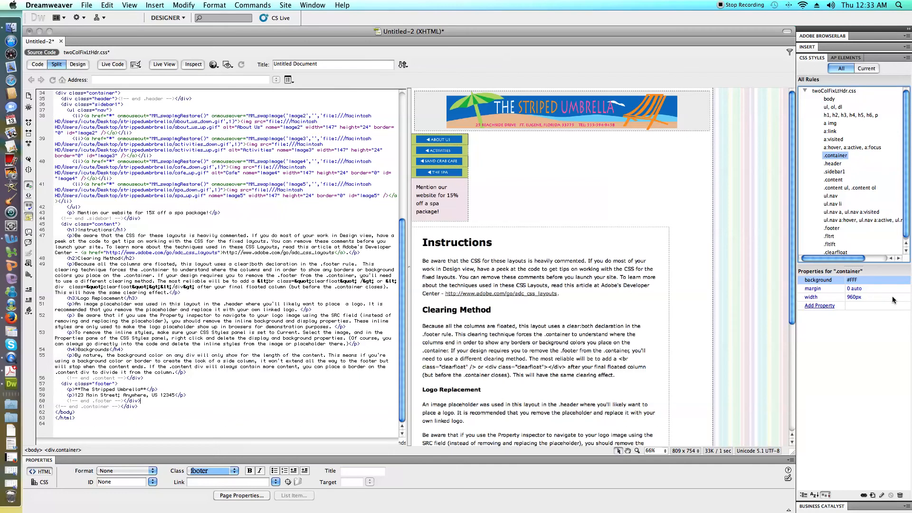
click(828, 173)
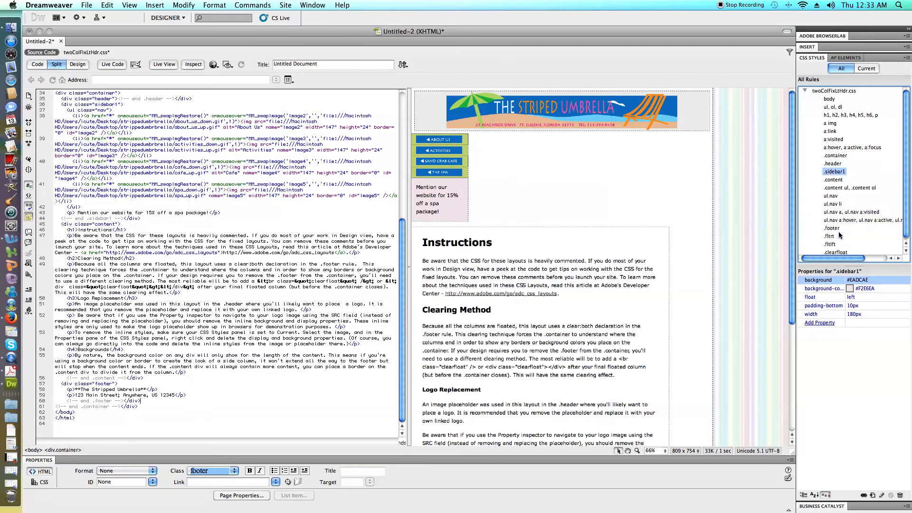
click(833, 180)
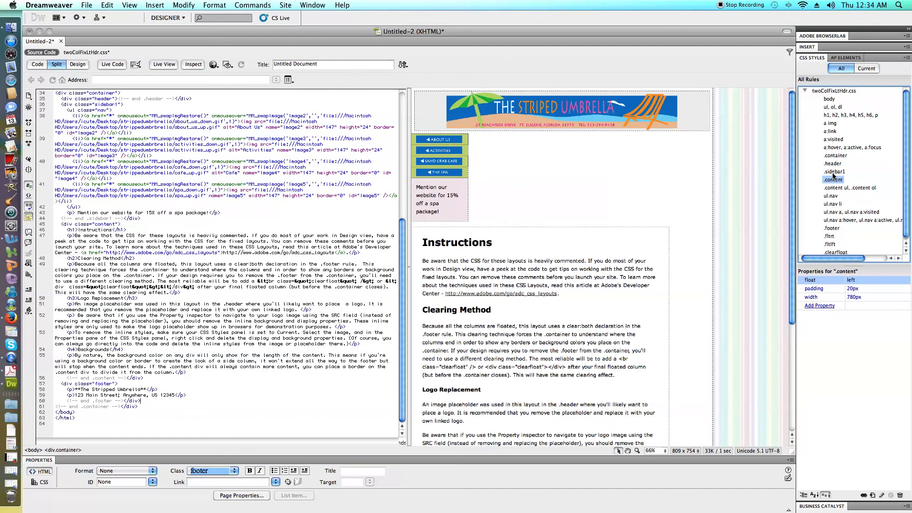
click(833, 172)
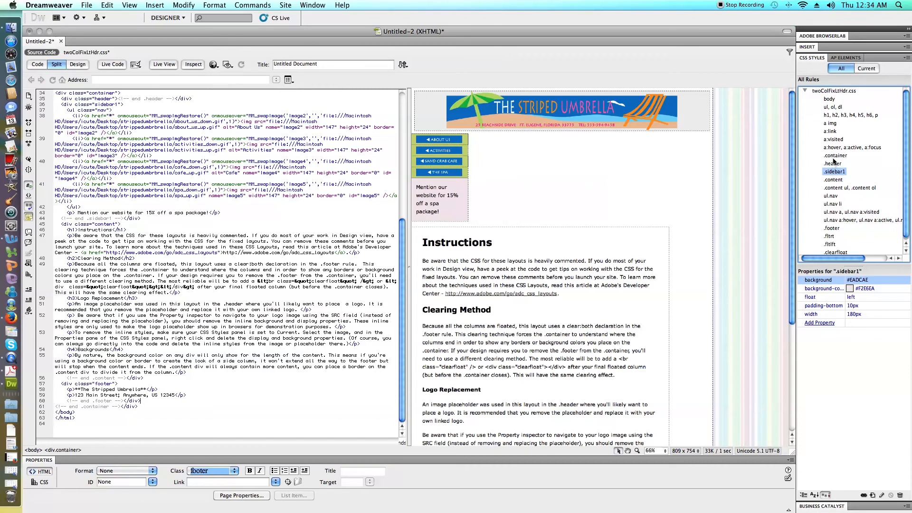
click(833, 157)
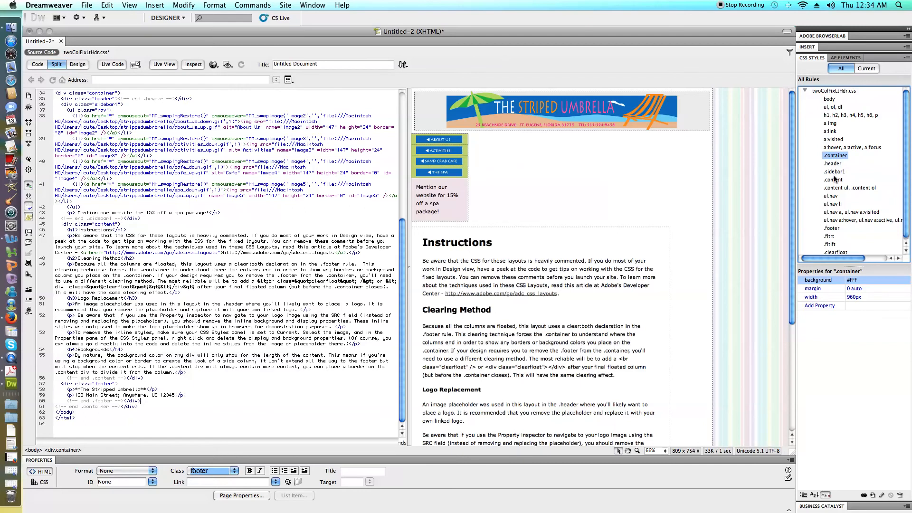
click(834, 173)
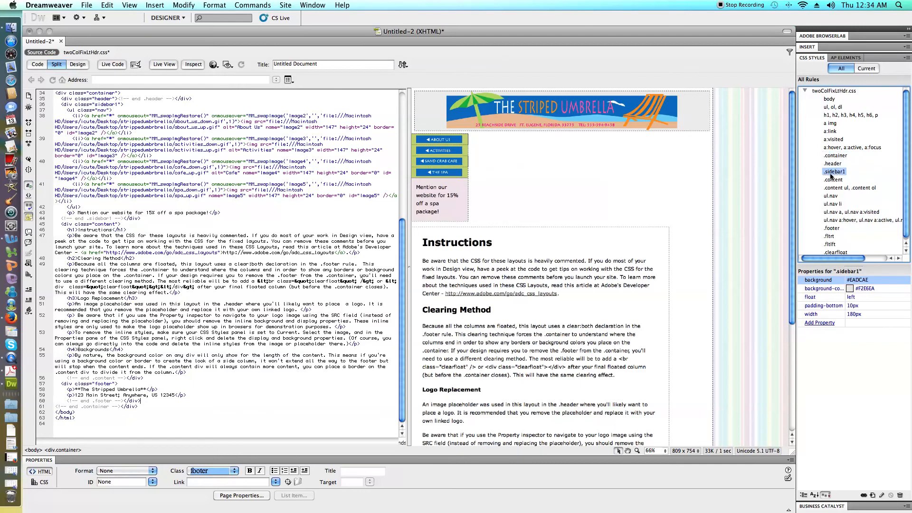
click(833, 180)
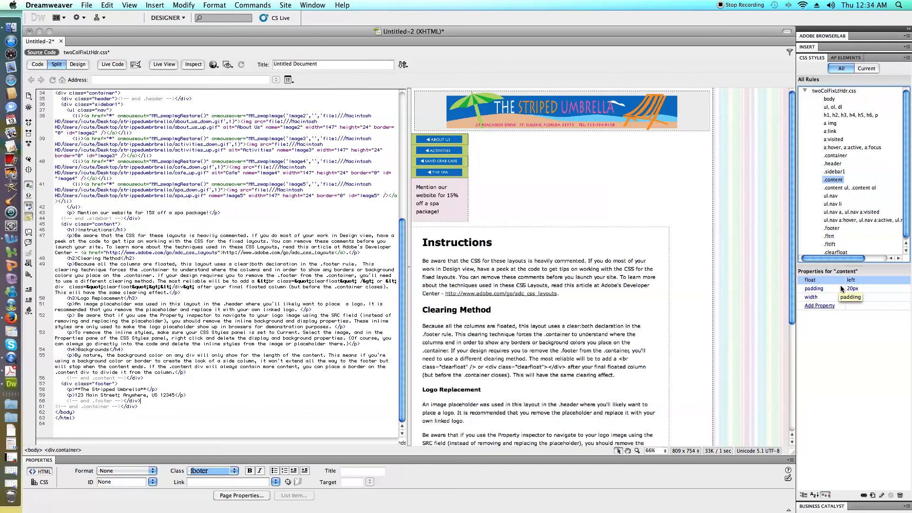
Set the padding of the .content rule to 0px.
click(853, 289)
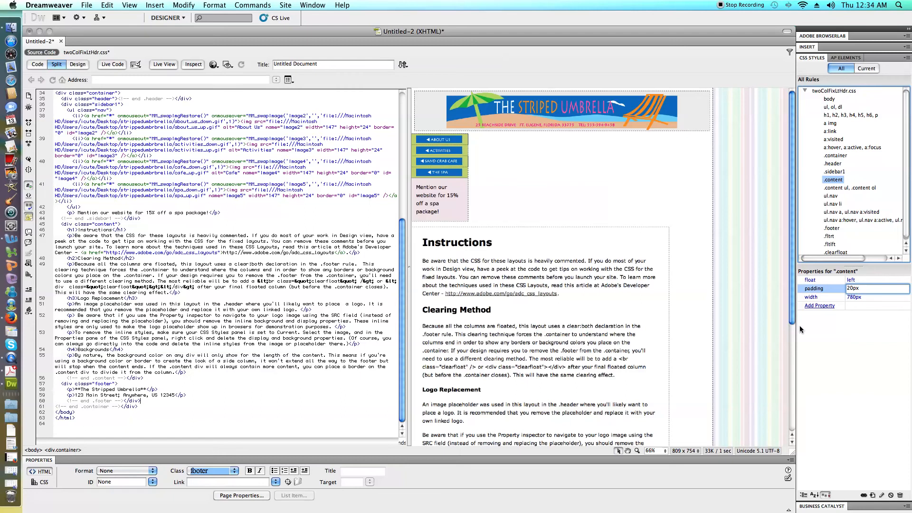
key(BackSpace)
key(BackSpace)
text(9)
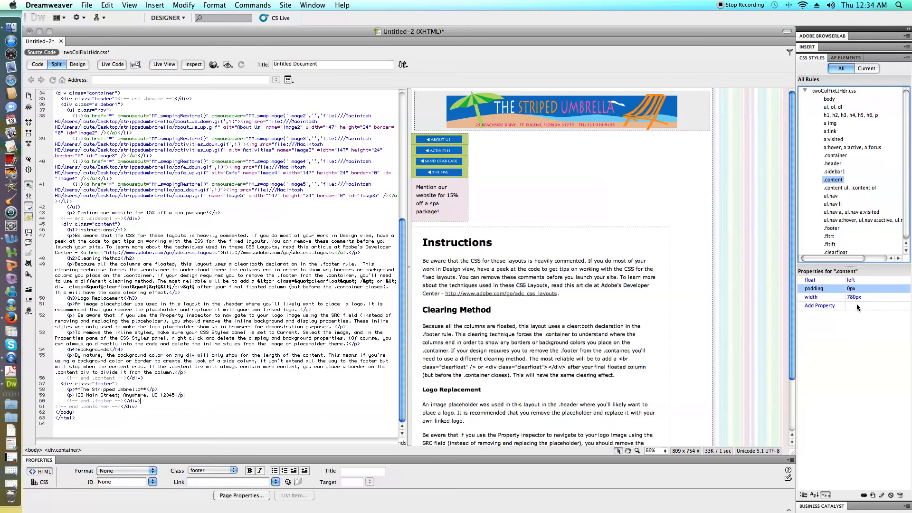
click(856, 304)
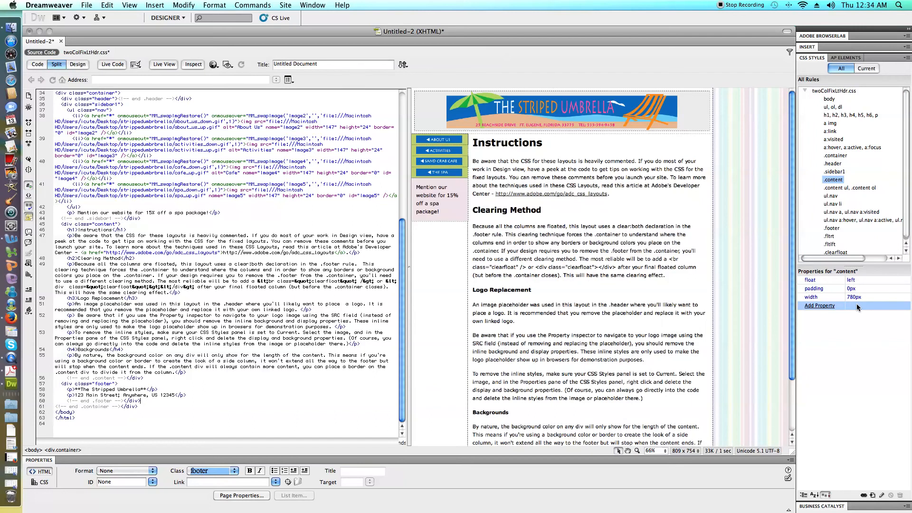
Set the width of the .sidebar1 rule to 150px.
click(834, 172)
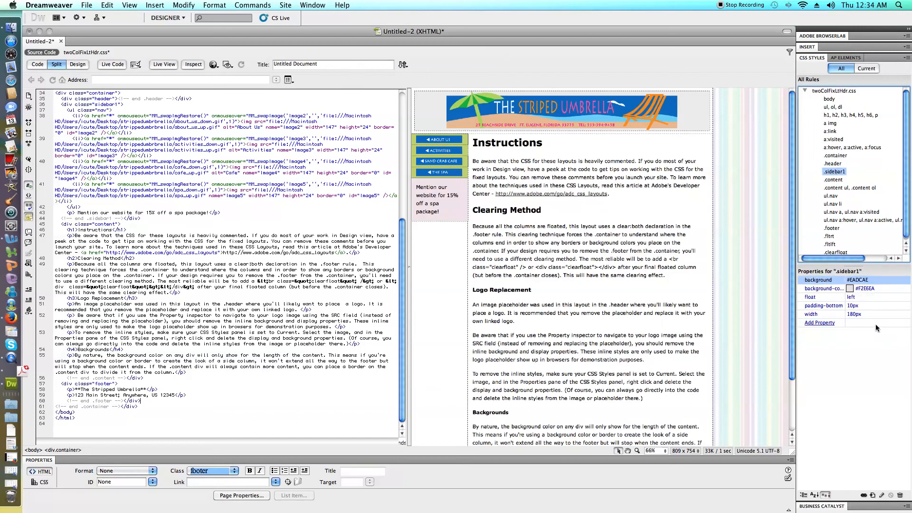
click(849, 314)
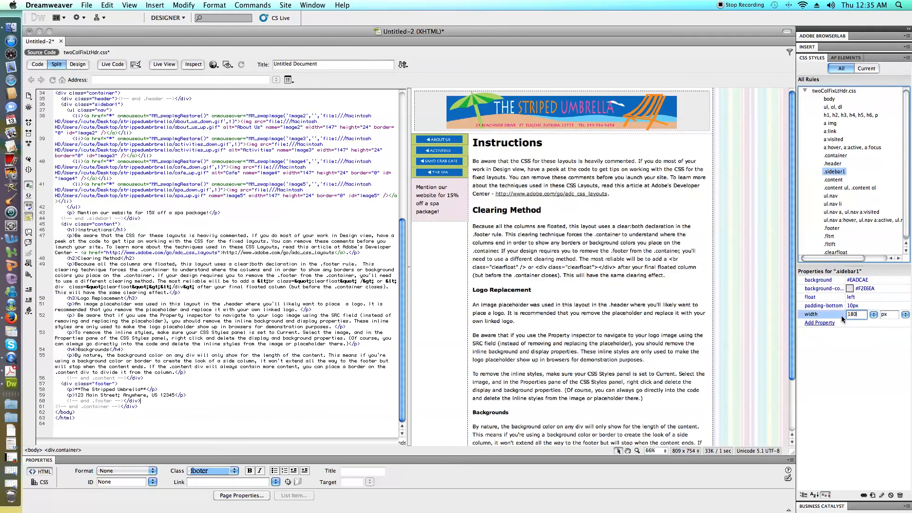
key(BackSpace)
key(BackSpace)
text(50)
key(Return)
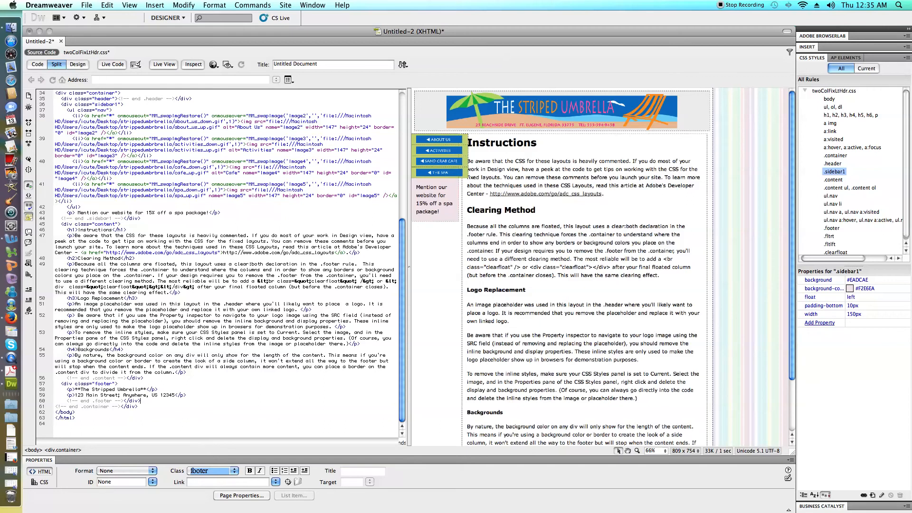
Set the margin-bottom of the ul.nav rule to 0px.
click(834, 197)
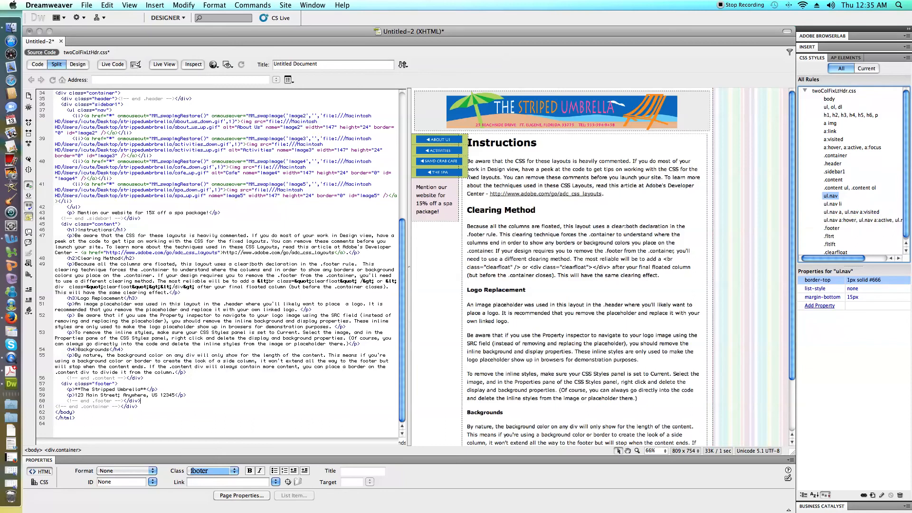
scroll(402, 250, up, 10)
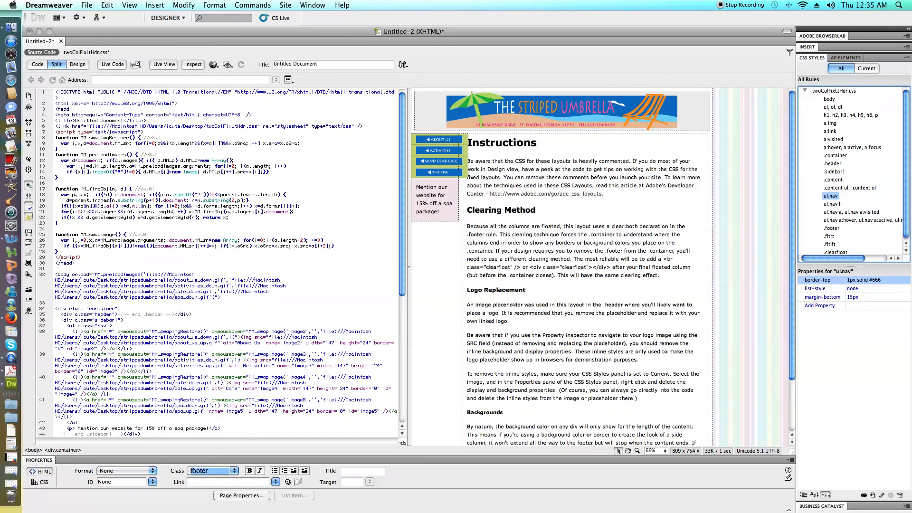
click(100, 325)
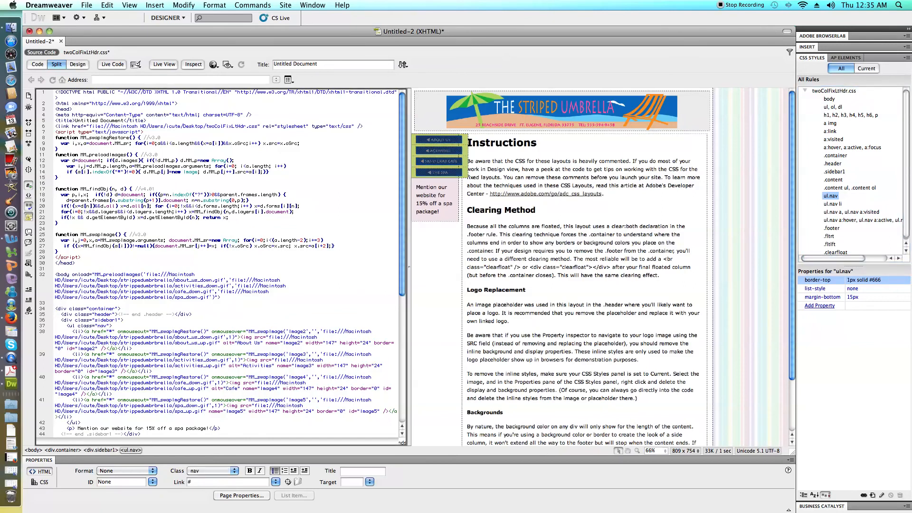
click(827, 201)
click(853, 297)
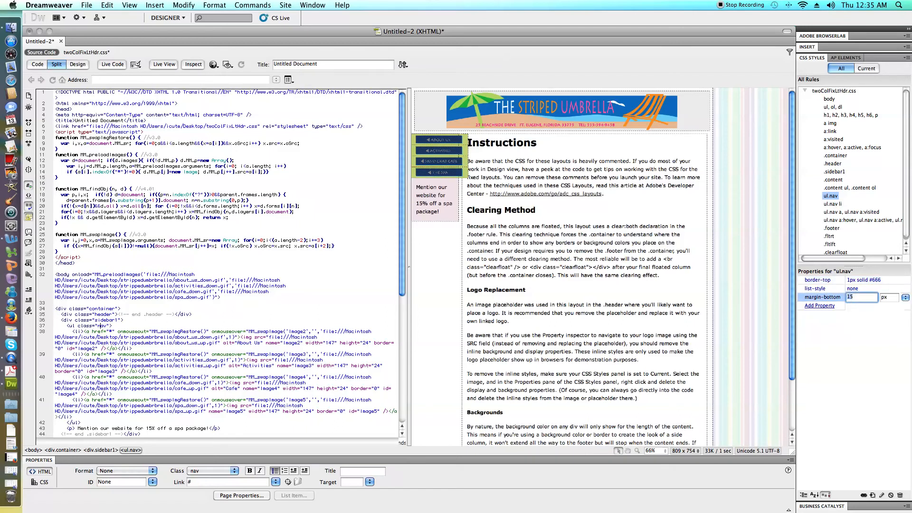
text(0)
click(861, 356)
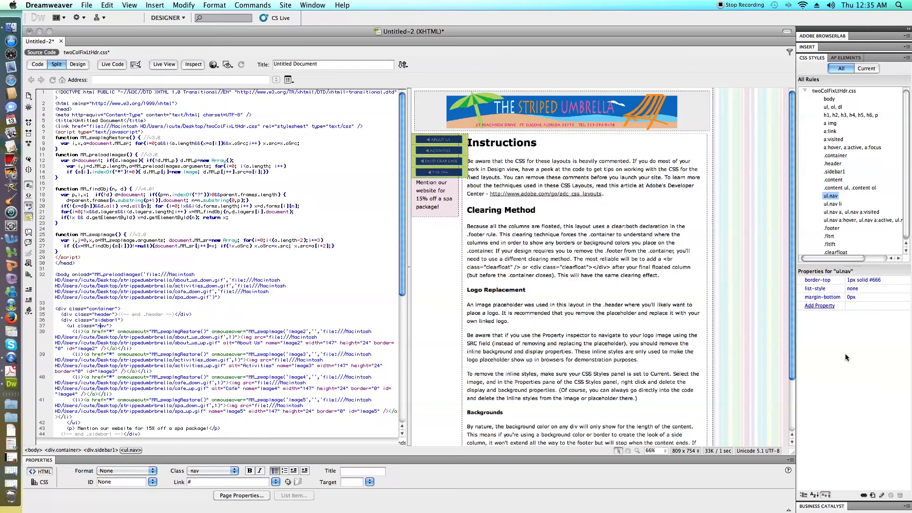
Examine the border-top of ul.nav, the ul.nav li rule, and the padding of the ul.nav a, ul.nav a:visited rule.
click(869, 279)
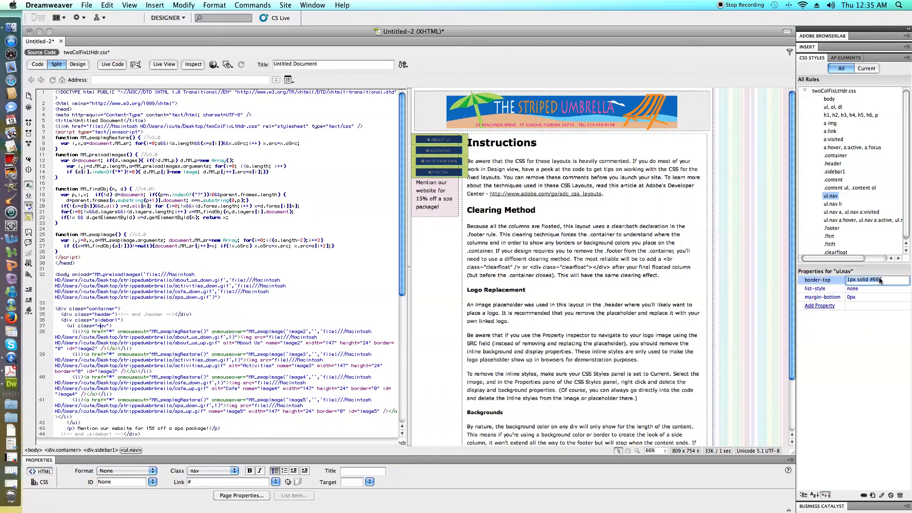
double_click(879, 279)
click(831, 204)
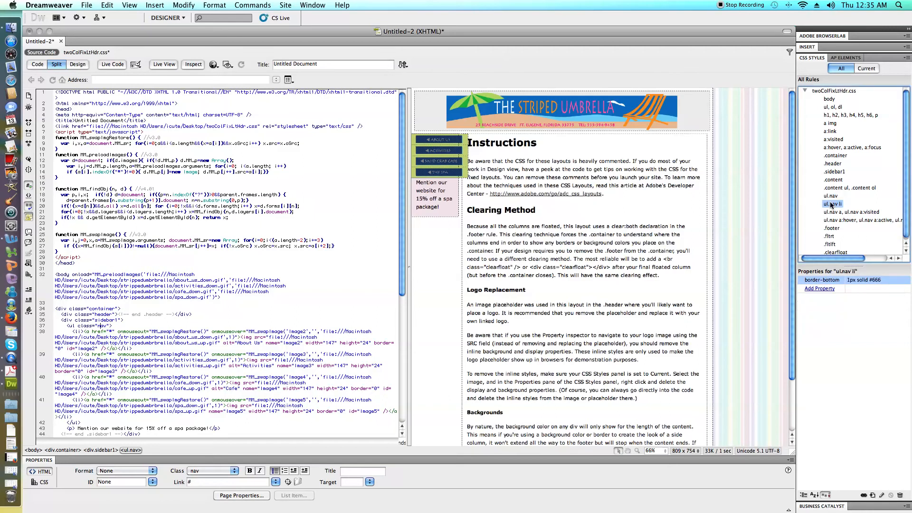
click(837, 212)
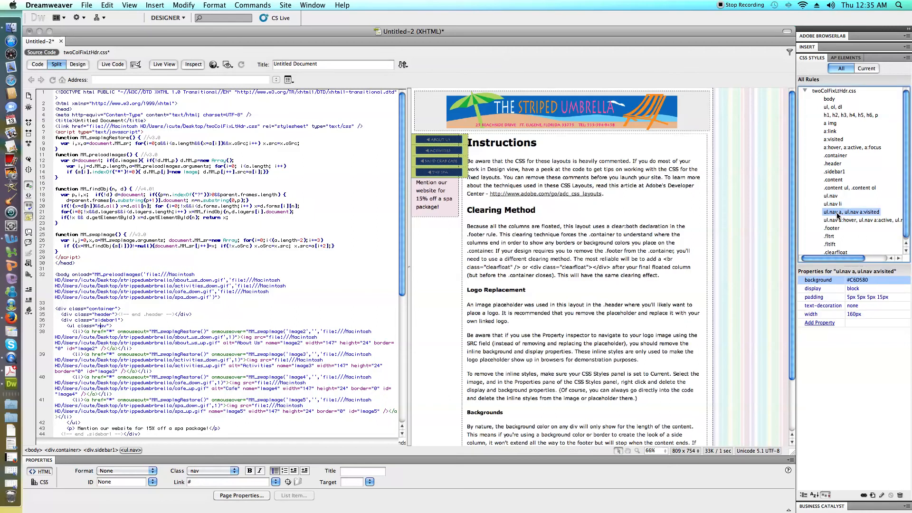
click(873, 297)
click(889, 297)
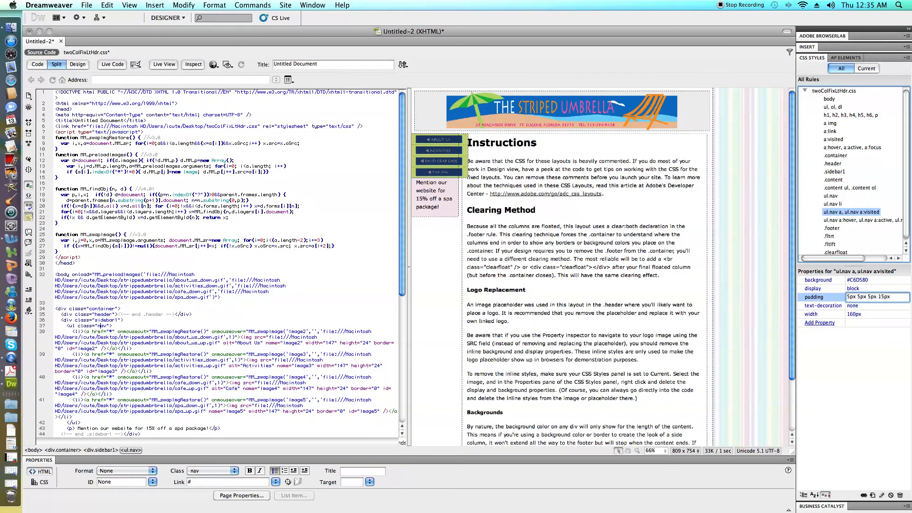
Set the width of the ul.nav a, ul.nav a:visited rule to 150px.
click(857, 315)
key(BackSpace)
key(BackSpace)
text(150)
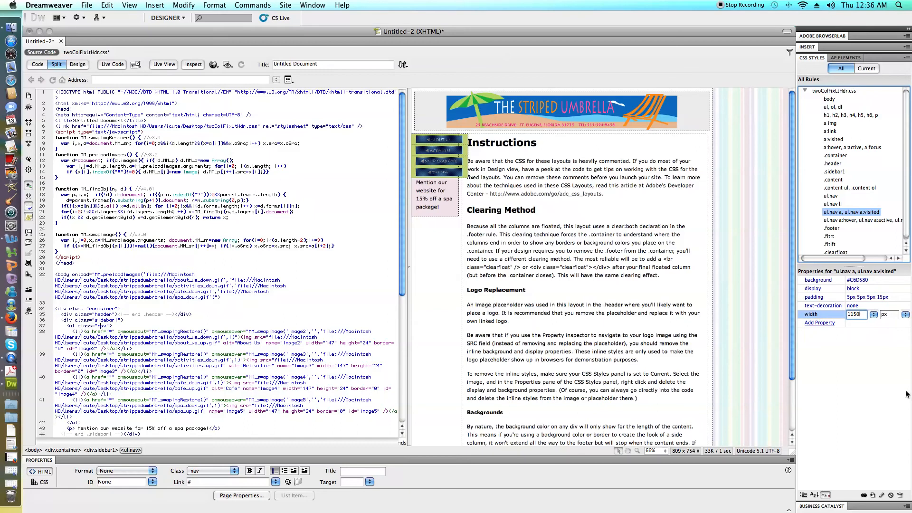
click(864, 362)
click(548, 334)
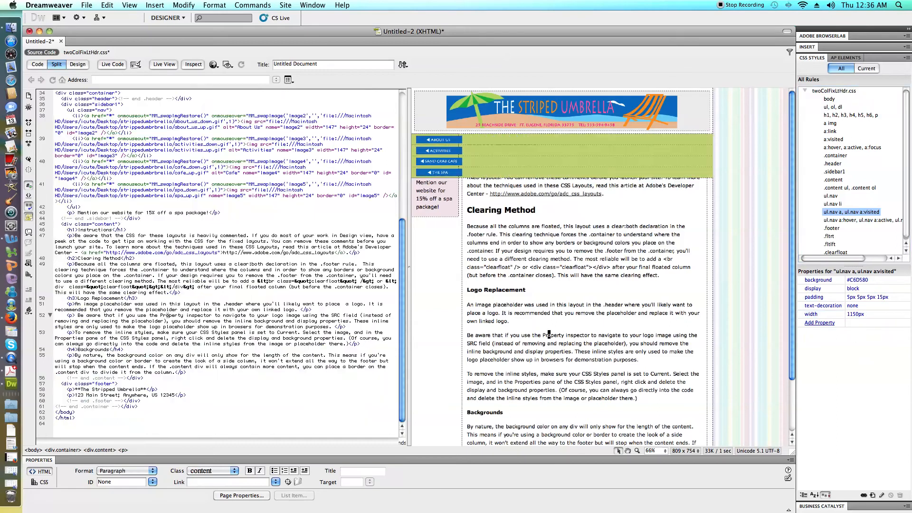
click(851, 315)
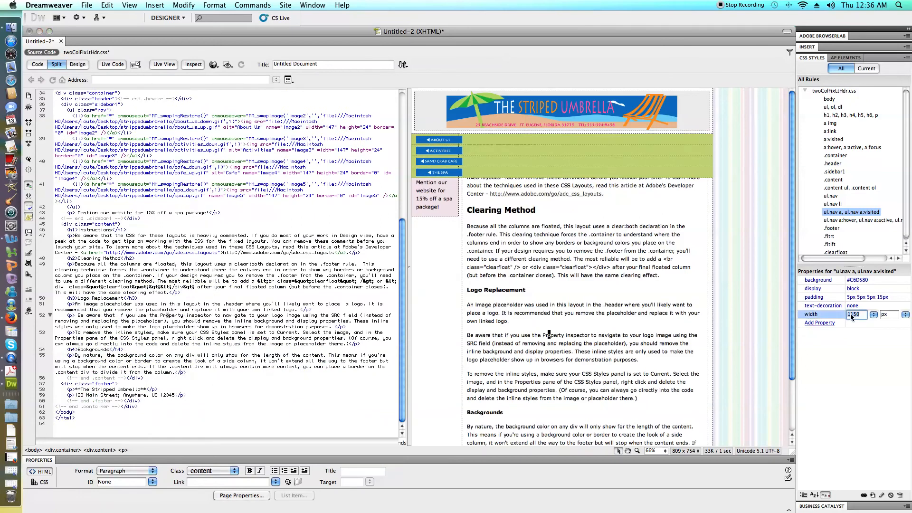
key(BackSpace)
key(Return)
key(BackSpace)
key(BackSpace)
text(150)
key(Return)
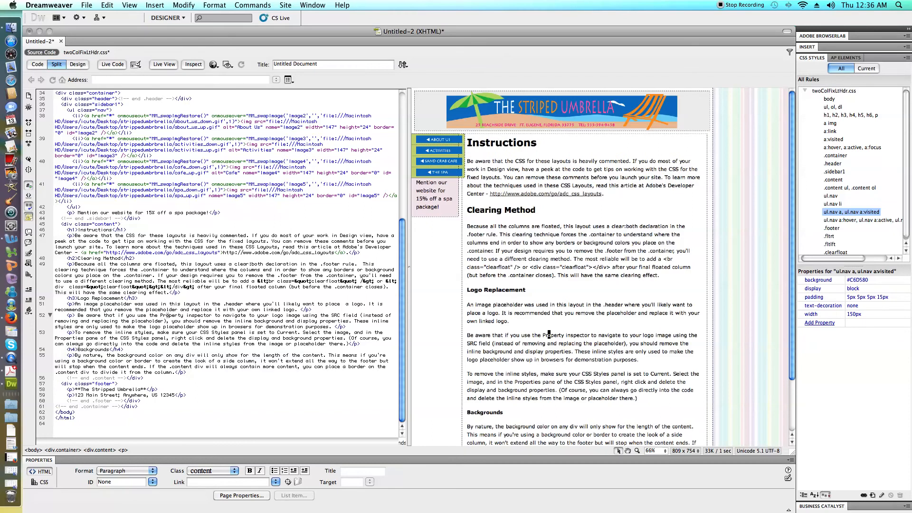
Set the padding of the ul.nav a, ul.nav a:visited rule to 0 and preview the page in Live View with only the design shown.
click(860, 297)
text(0)
key(Return)
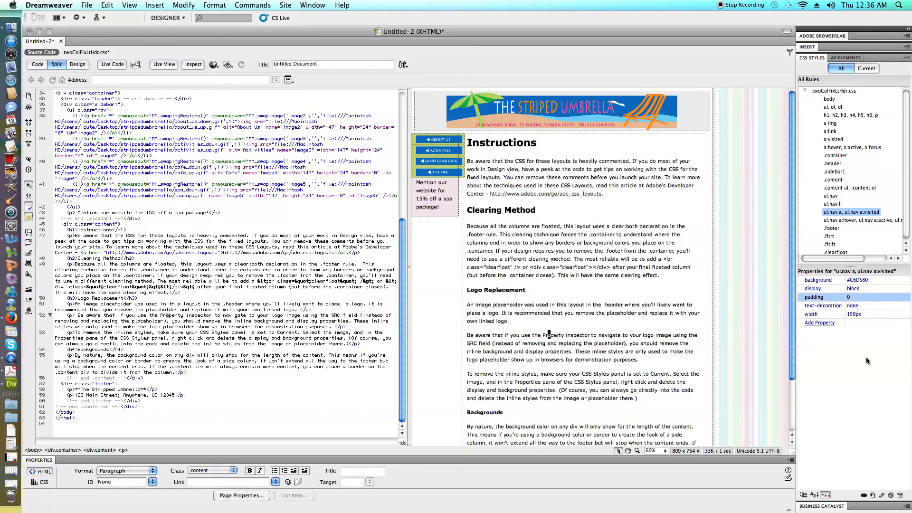
click(505, 226)
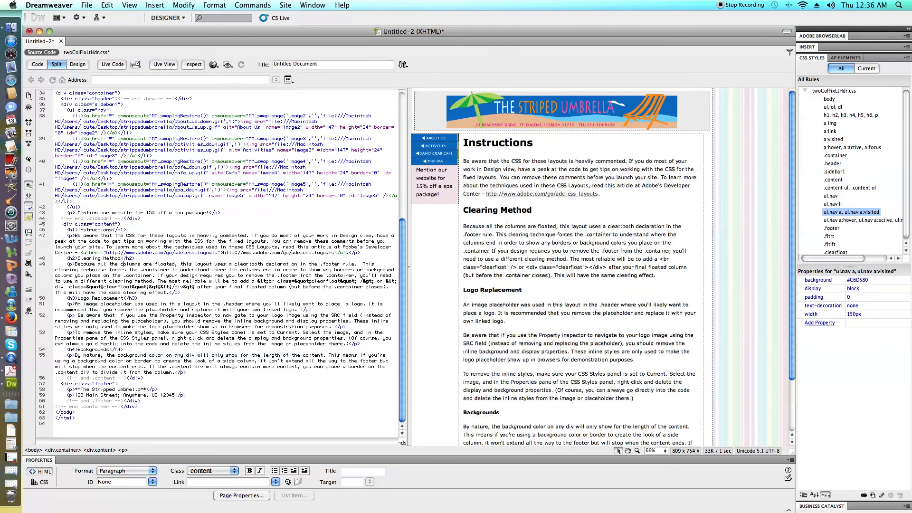
click(163, 64)
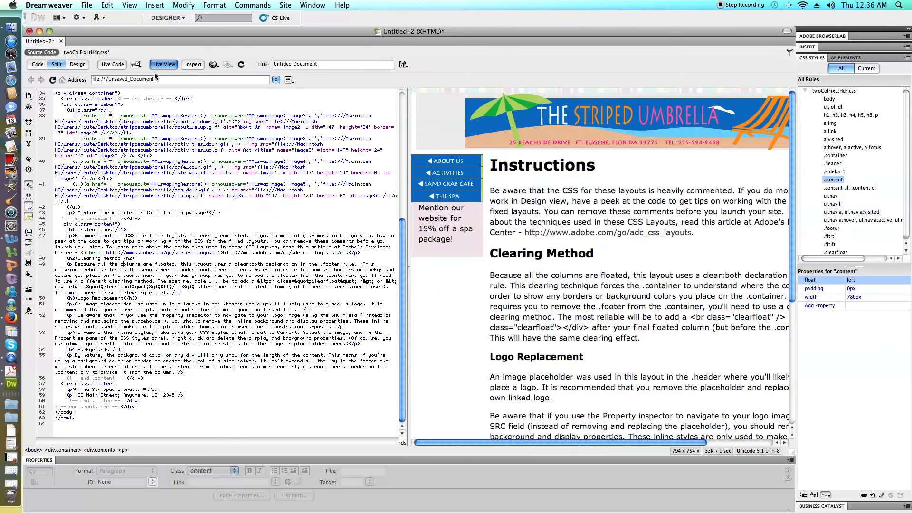
click(77, 64)
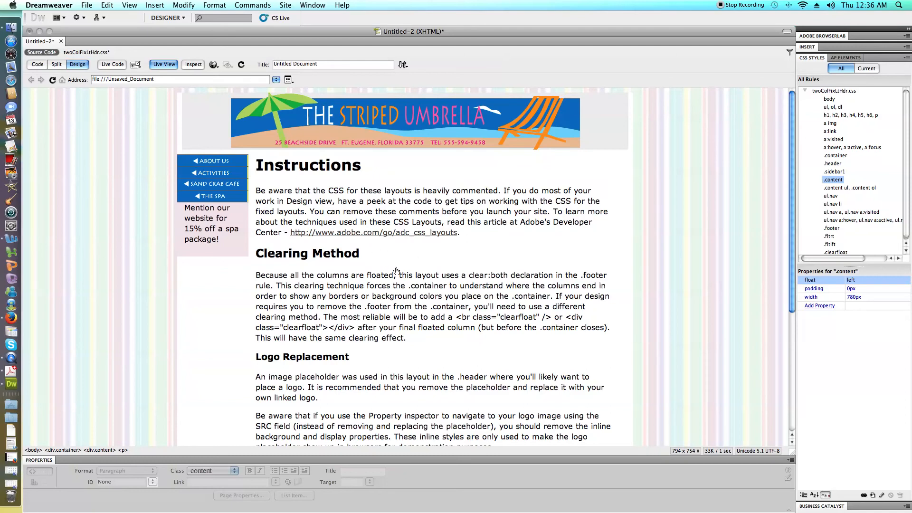
Set the width of the .content rule to 810px.
click(823, 158)
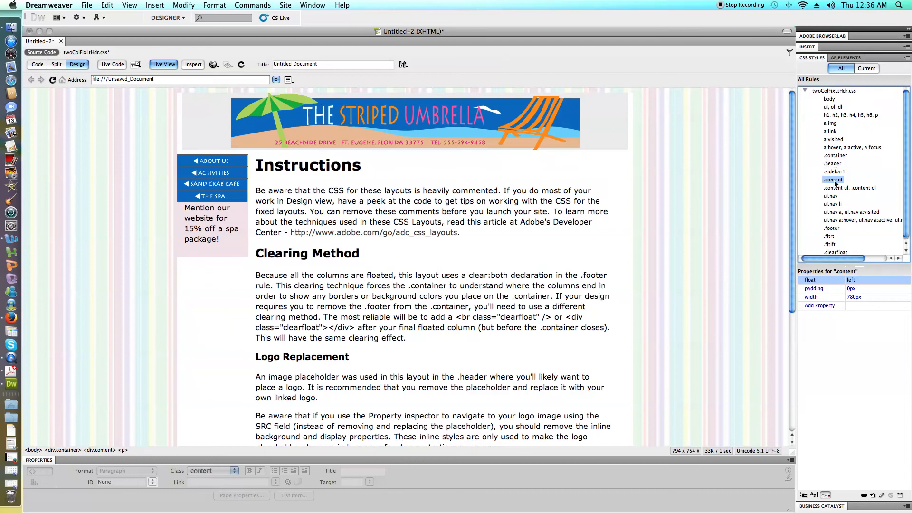
click(853, 298)
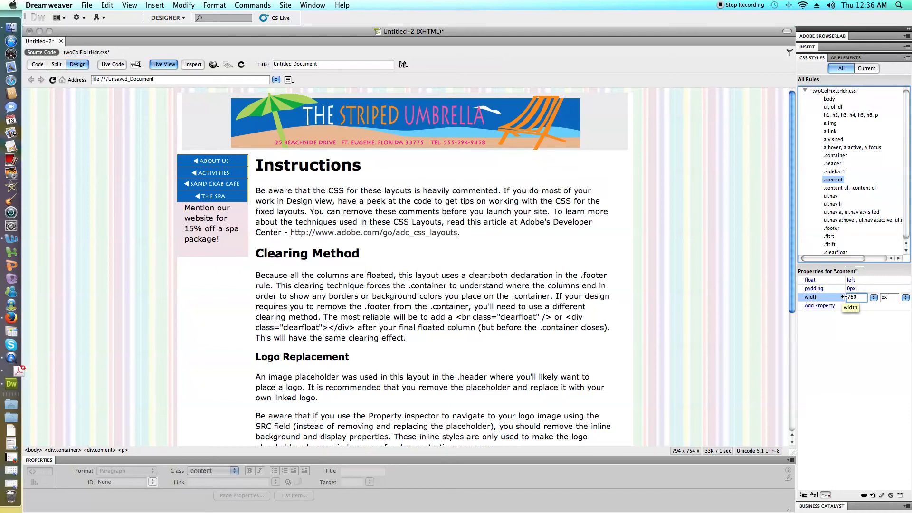
key(BackSpace)
key(BackSpace)
key(BackSpace)
text(810)
key(Return)
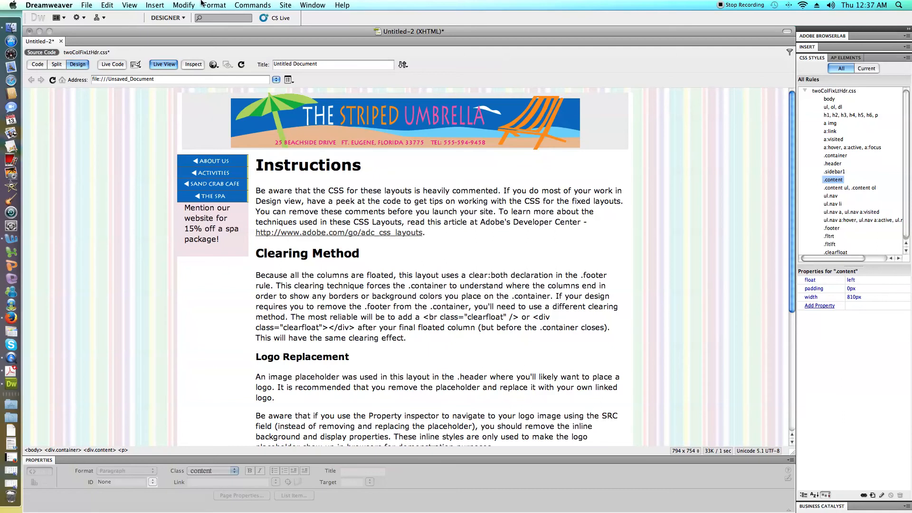
click(85, 5)
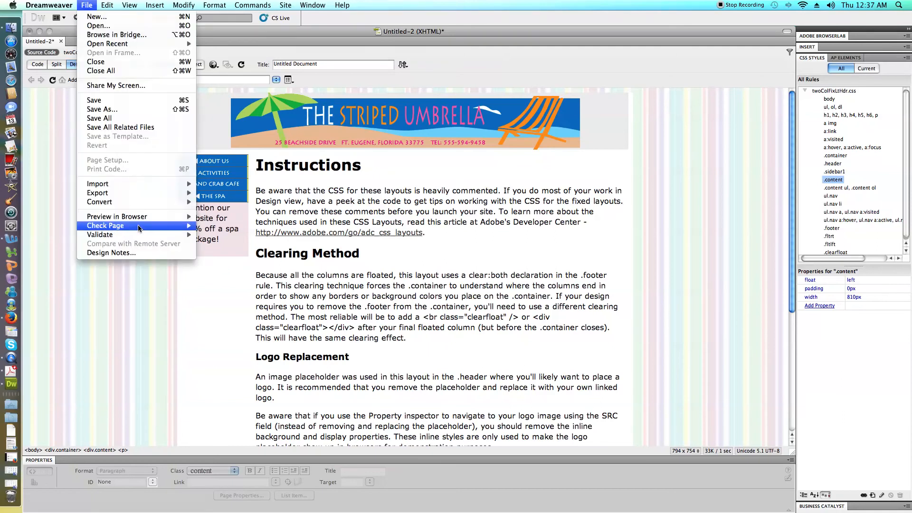
mouse_move(142, 217)
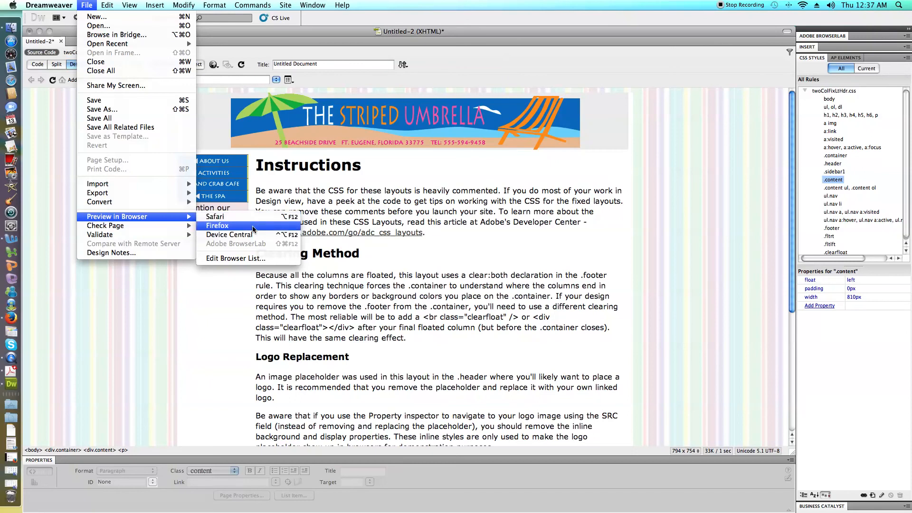
click(654, 273)
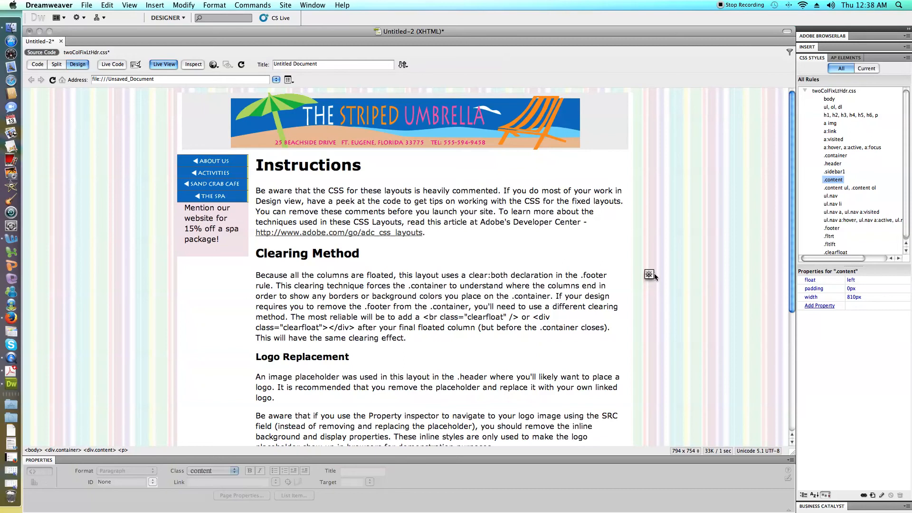
Review the live page from the banner header down to the footer, checking the column and background layout.
scroll(654, 275, down, 8)
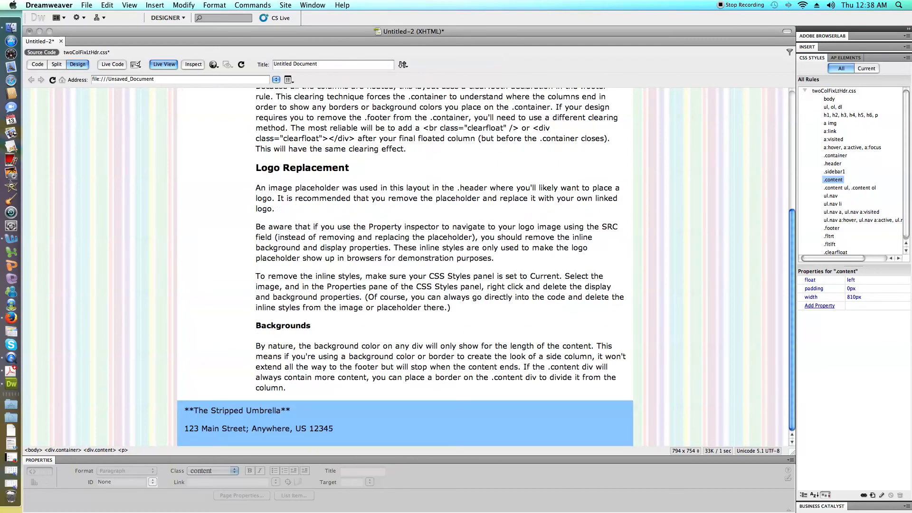
scroll(360, 292, up, 8)
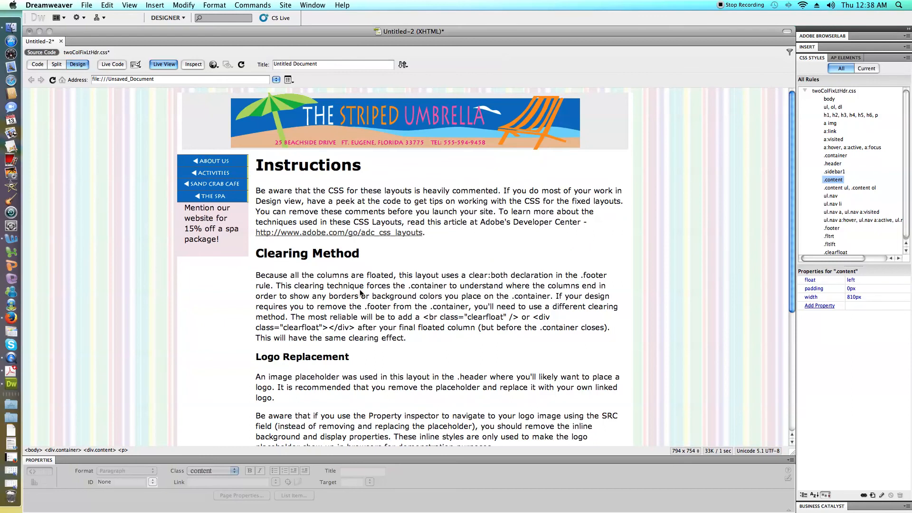
scroll(222, 225, down, 8)
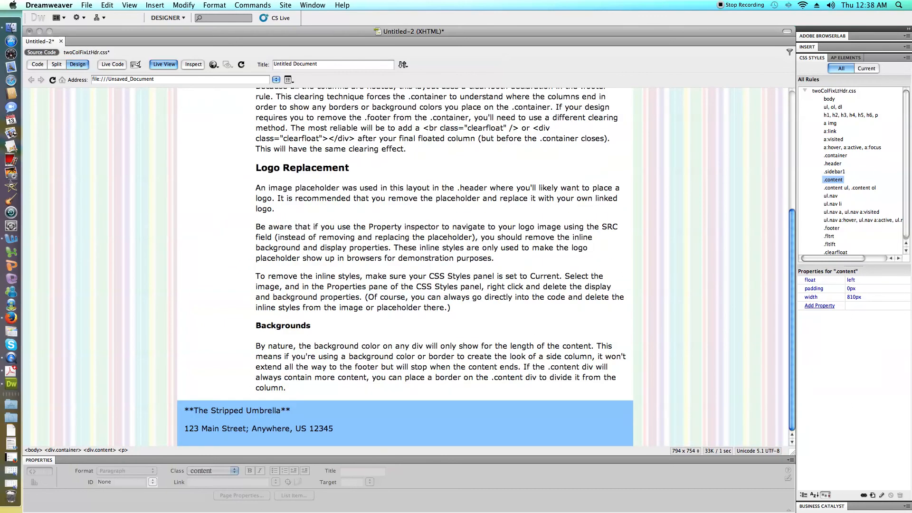
scroll(249, 440, up, 8)
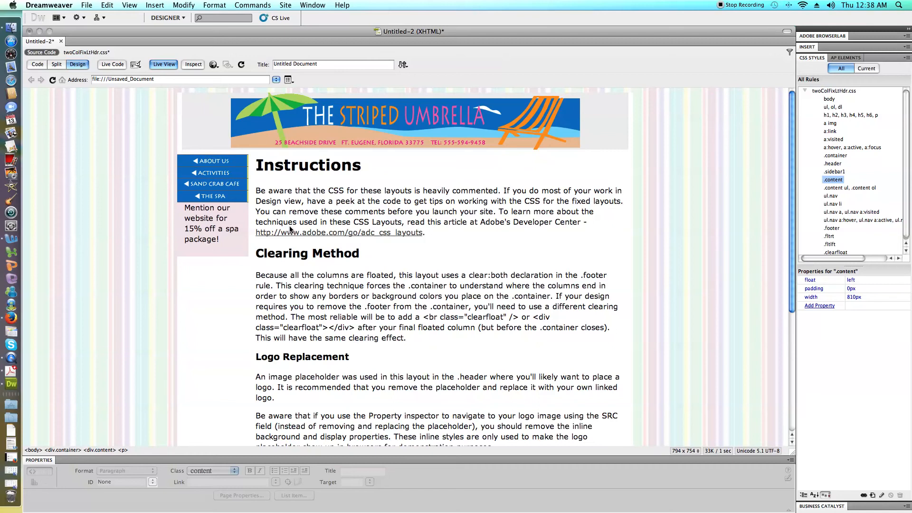
scroll(290, 227, down, 10)
scroll(291, 228, up, 5)
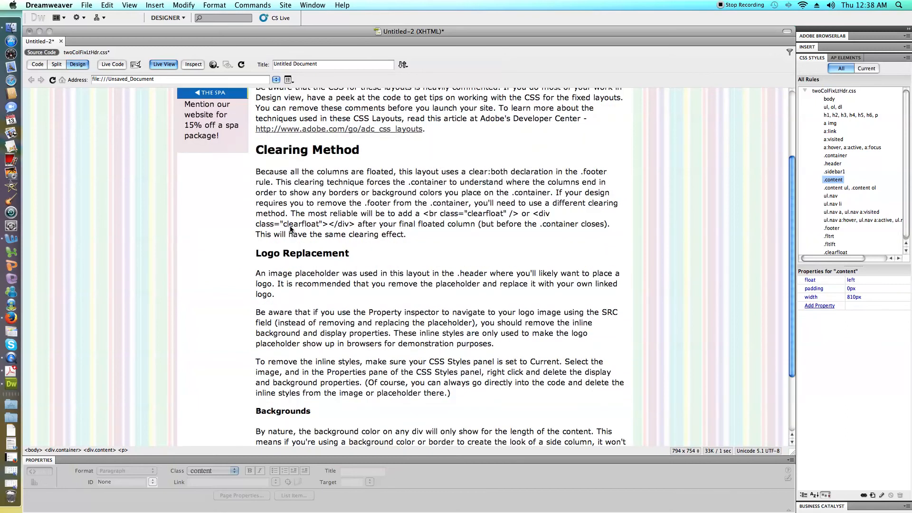
scroll(290, 227, up, 4)
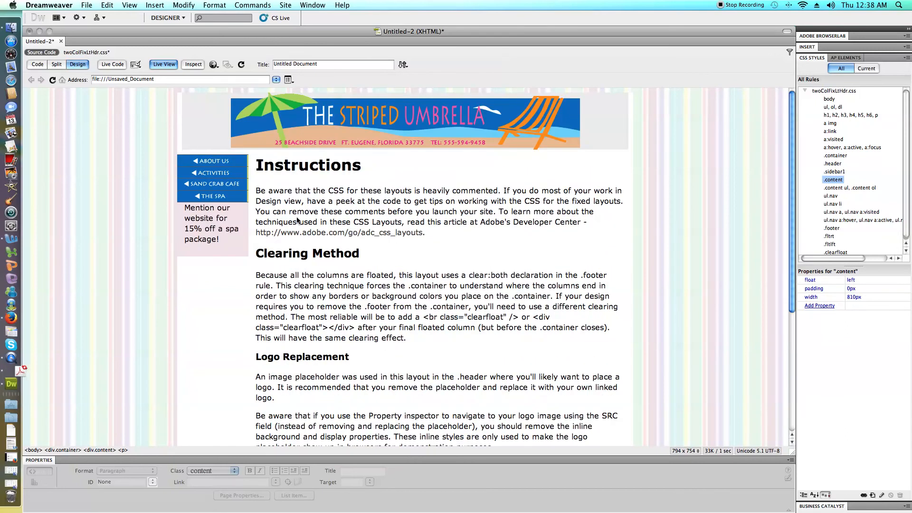
Set the font family of the h1, h2, h3, h4, h5, h6, p rule to Tahoma, Geneva, sans-serif.
drag(264, 165, 353, 166)
click(352, 166)
click(856, 115)
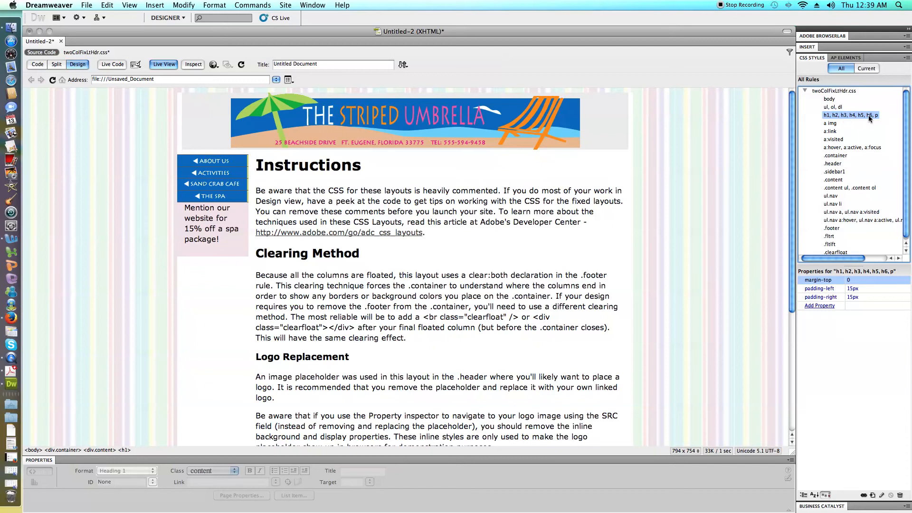
double_click(868, 115)
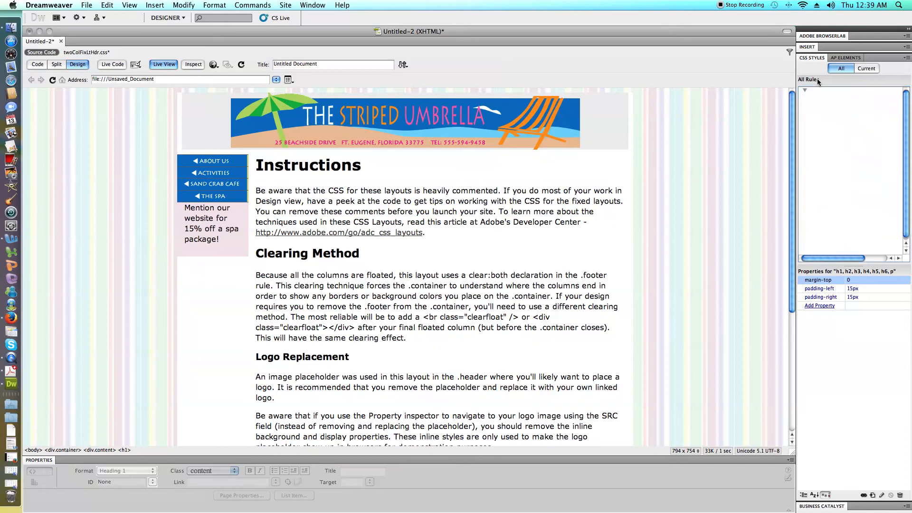
click(805, 90)
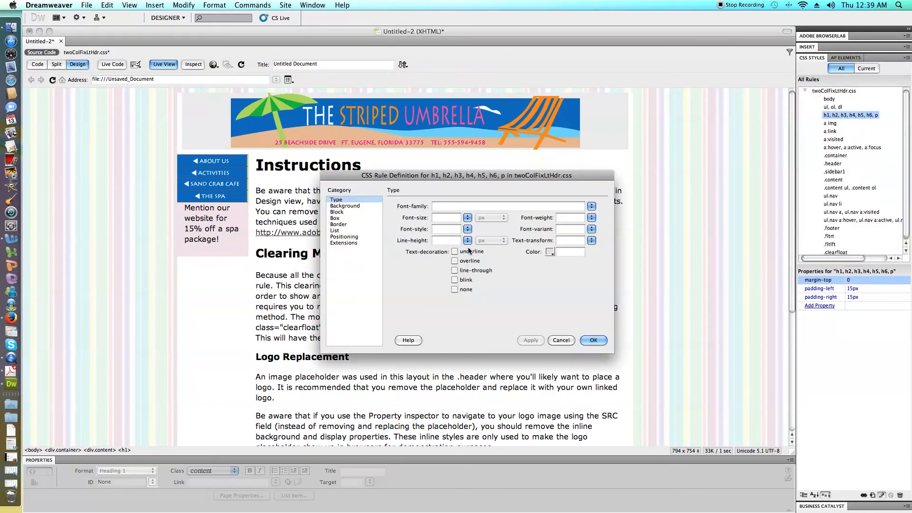
click(473, 207)
click(591, 206)
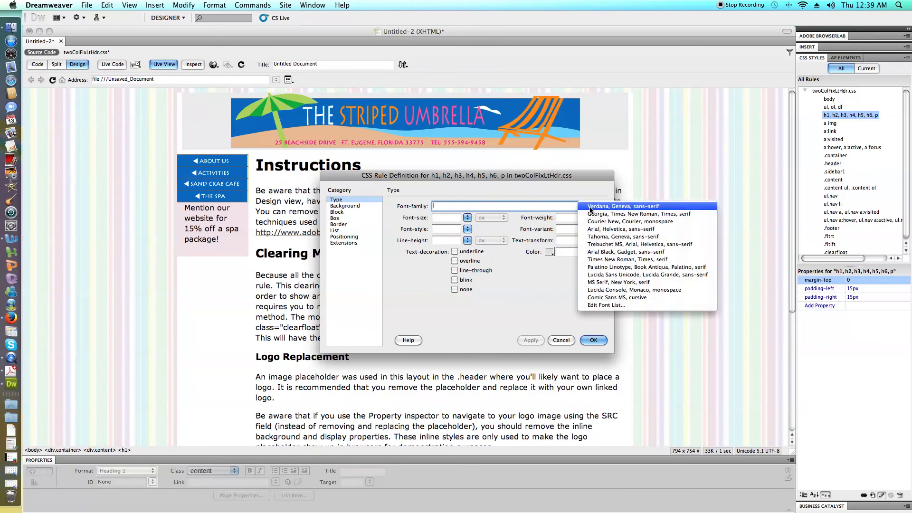
click(600, 237)
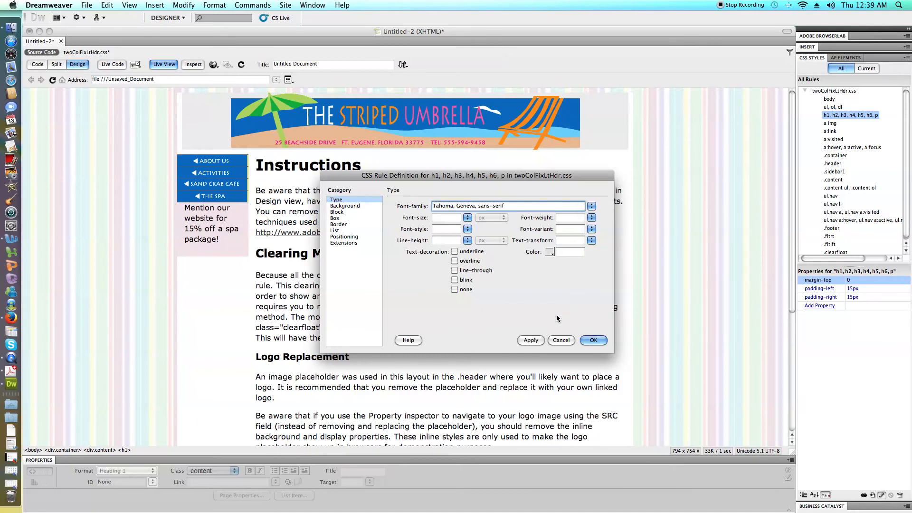
Set the text color of the h1, h2, h3, h4, h5, h6, p rule to blue #1972BC and apply the rule.
click(549, 251)
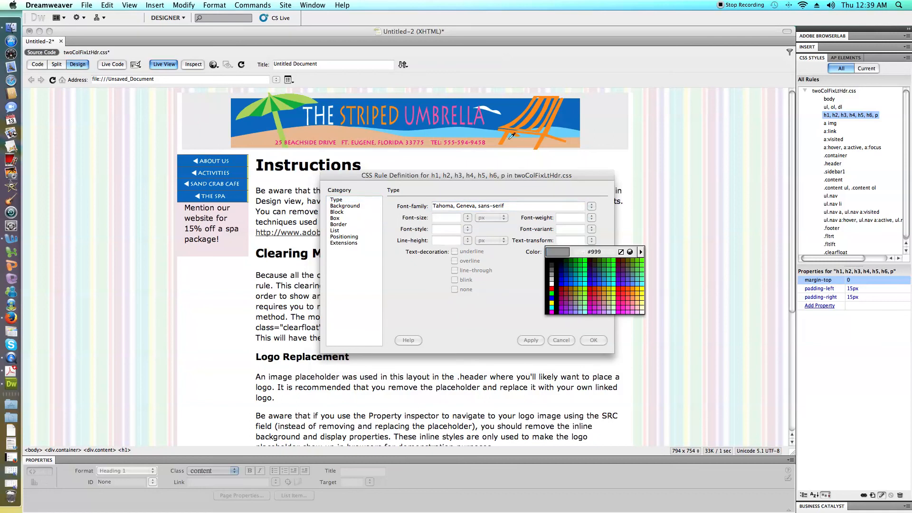
click(599, 322)
click(593, 340)
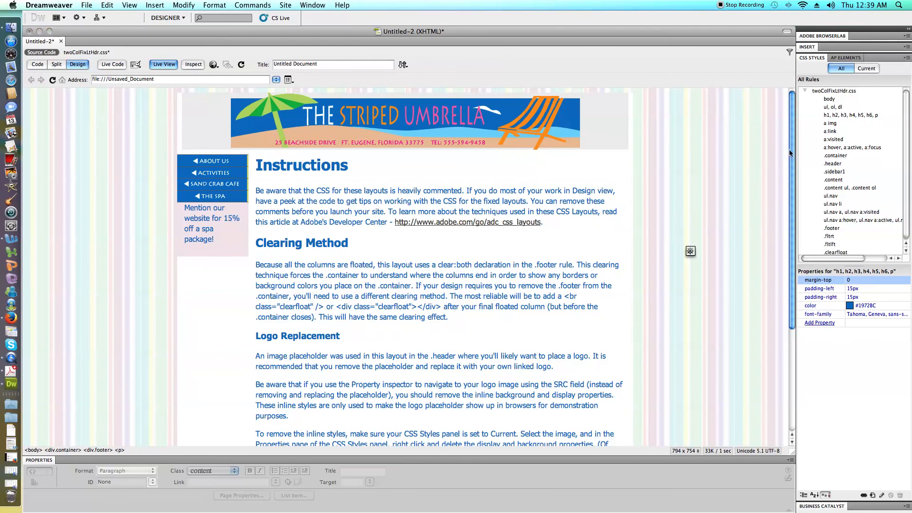
Remove p from the heading rule's selector so that it reads h1, h2, h3, h4, h5, h6.
click(837, 115)
click(836, 116)
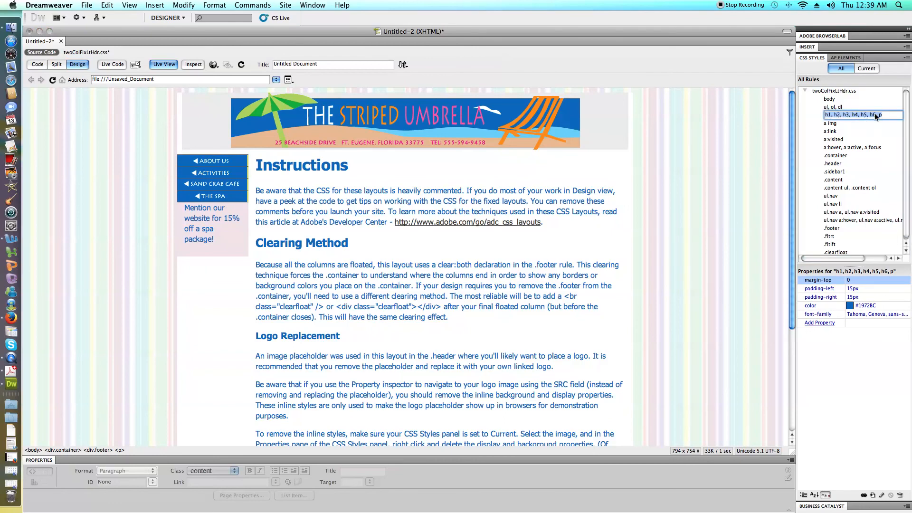
click(889, 115)
key(BackSpace)
key(BackSpace)
key(Return)
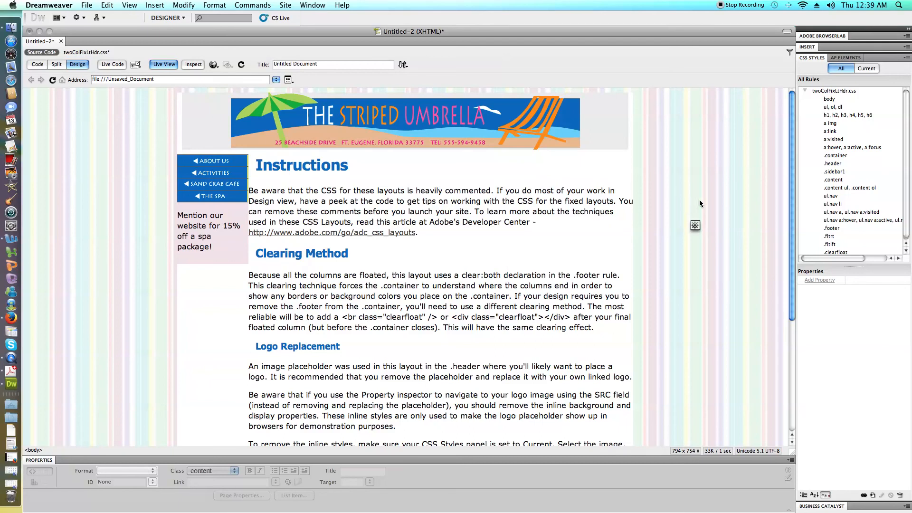
Set the width of the .content rule to 800px.
click(831, 180)
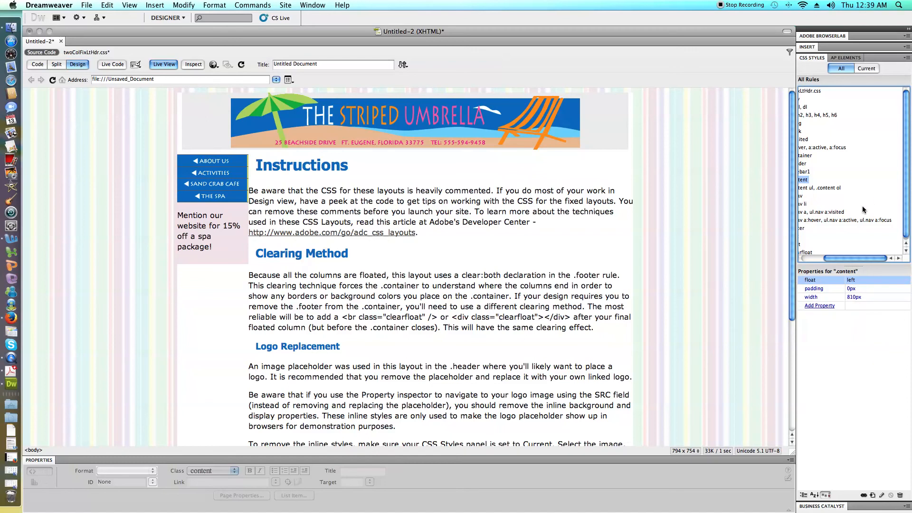
click(817, 115)
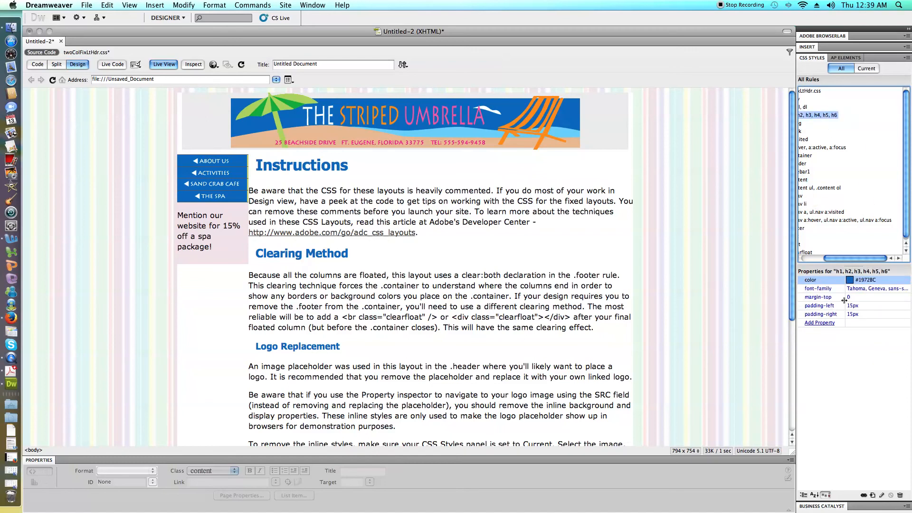
drag(867, 261, 845, 261)
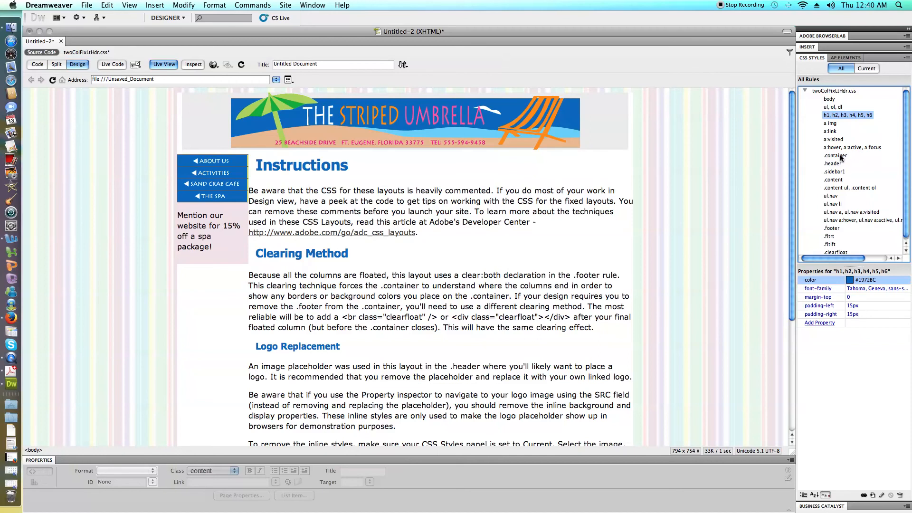
click(838, 180)
click(851, 290)
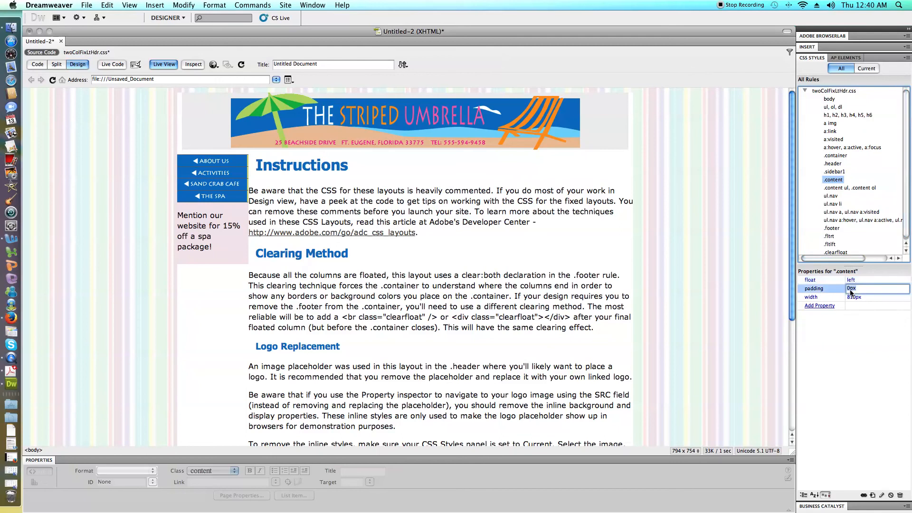
click(853, 297)
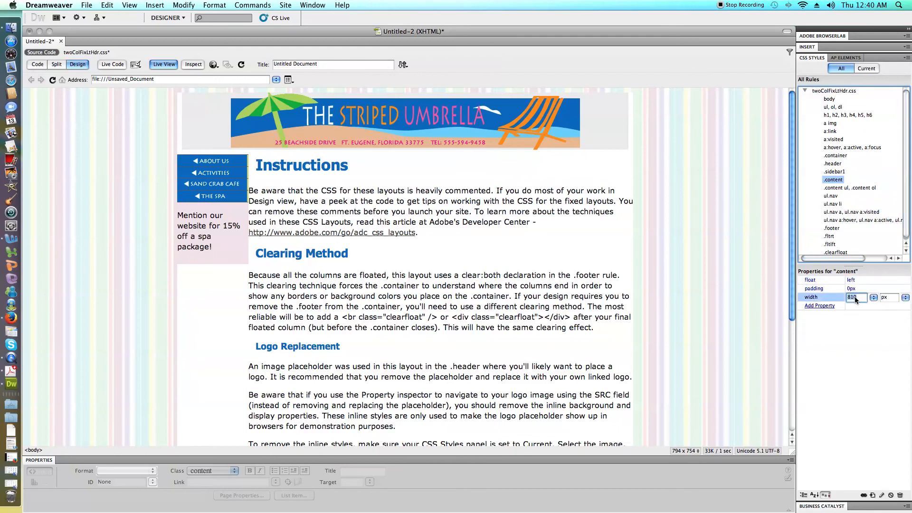
key(BackSpace)
text(00)
Set the padding of the .content rule to 5px.
click(856, 288)
click(850, 290)
key(BackSpace)
text(5)
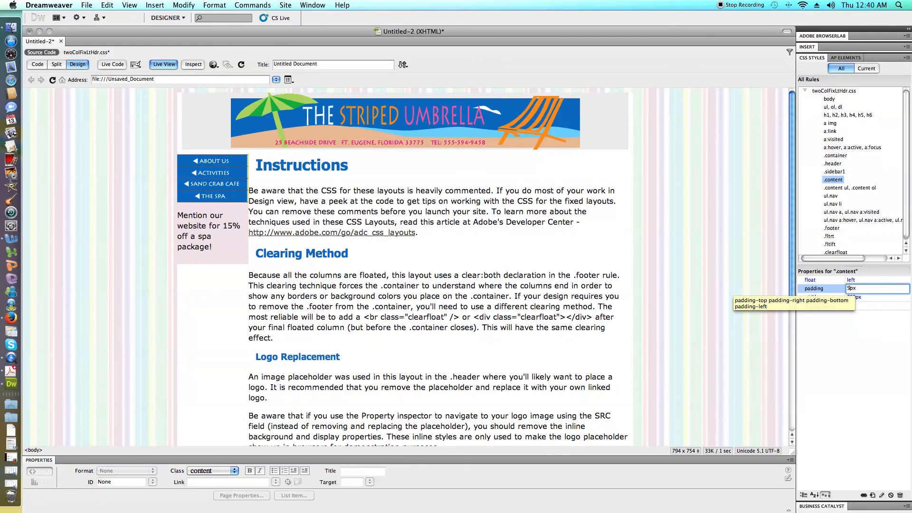
click(875, 343)
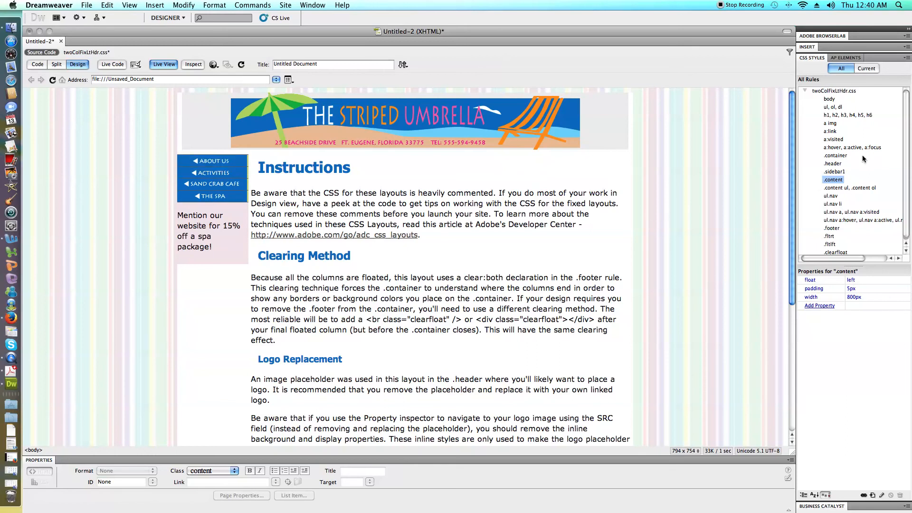
Create a tag rule for body in twoColFixLtHdr.css and set its text color to the banner's orange, #F79329.
click(844, 116)
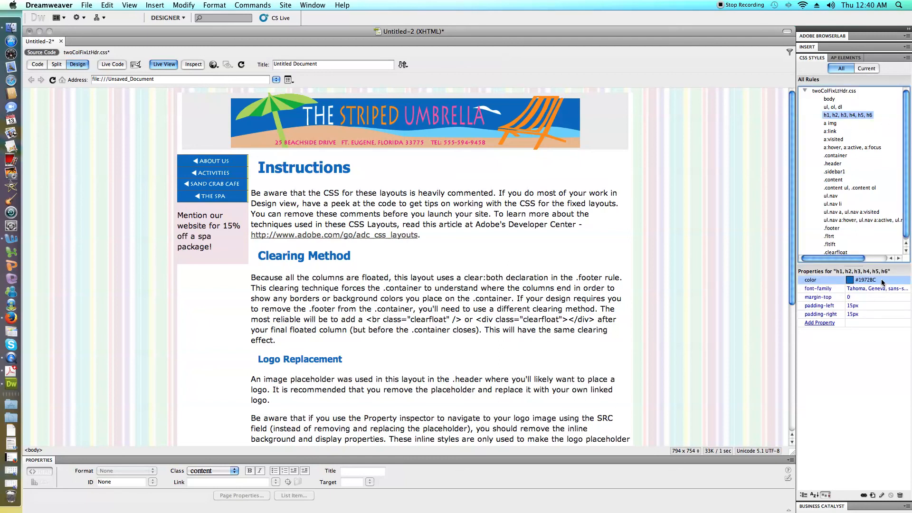
click(872, 495)
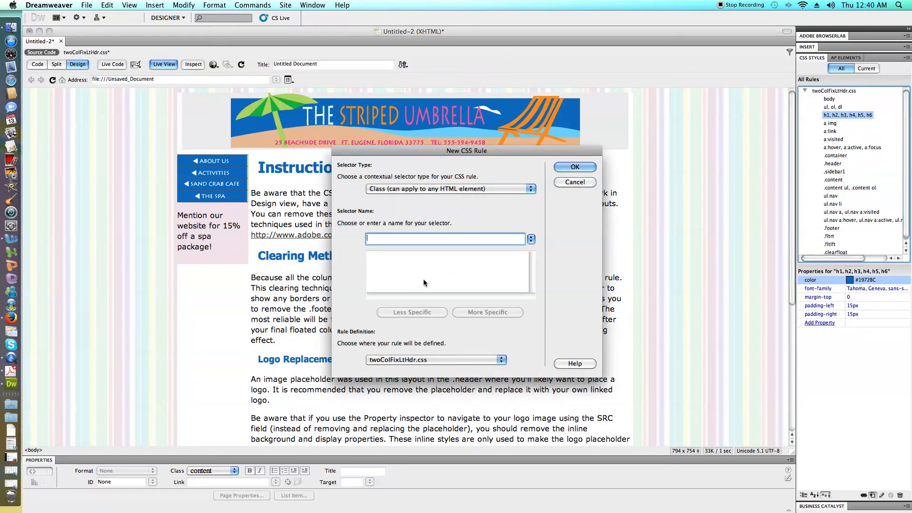
text(p)
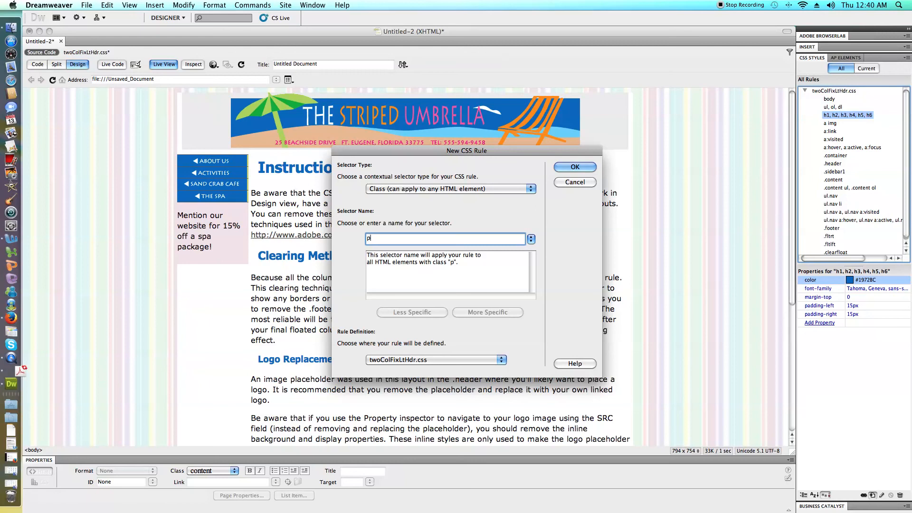
click(405, 359)
click(405, 360)
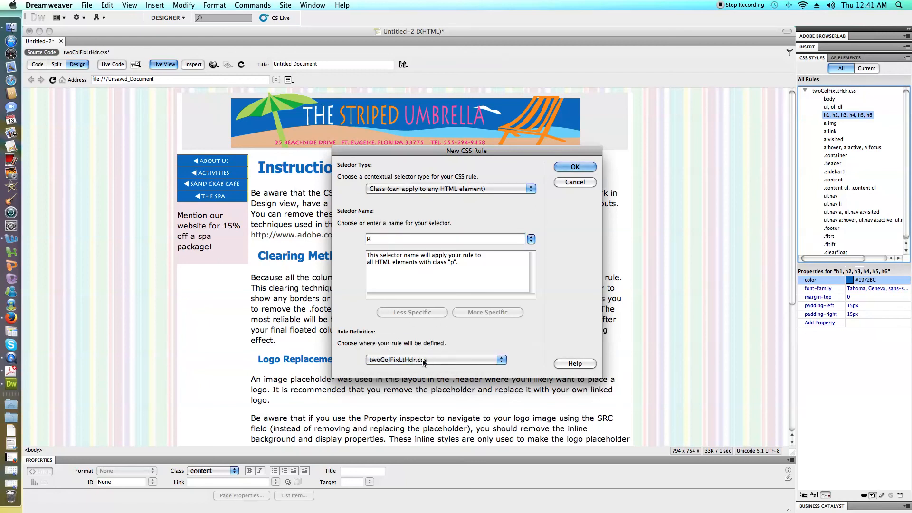
click(461, 189)
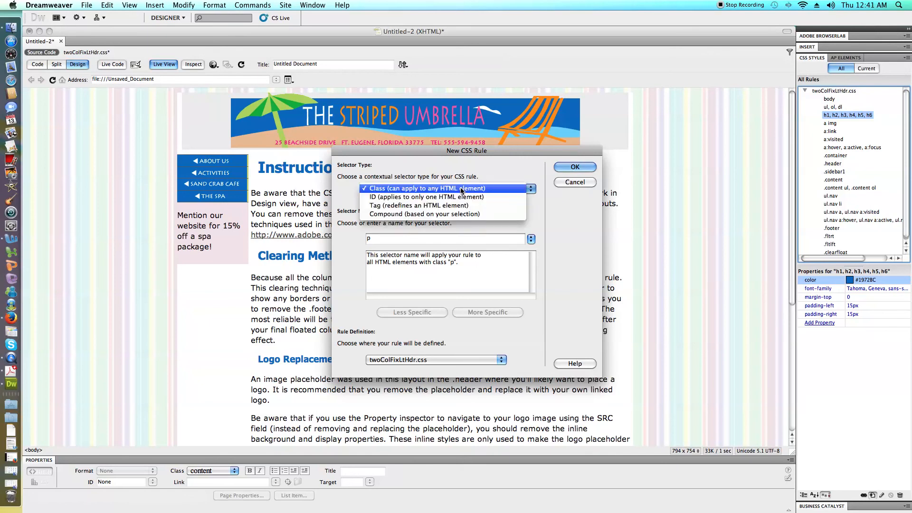
click(455, 206)
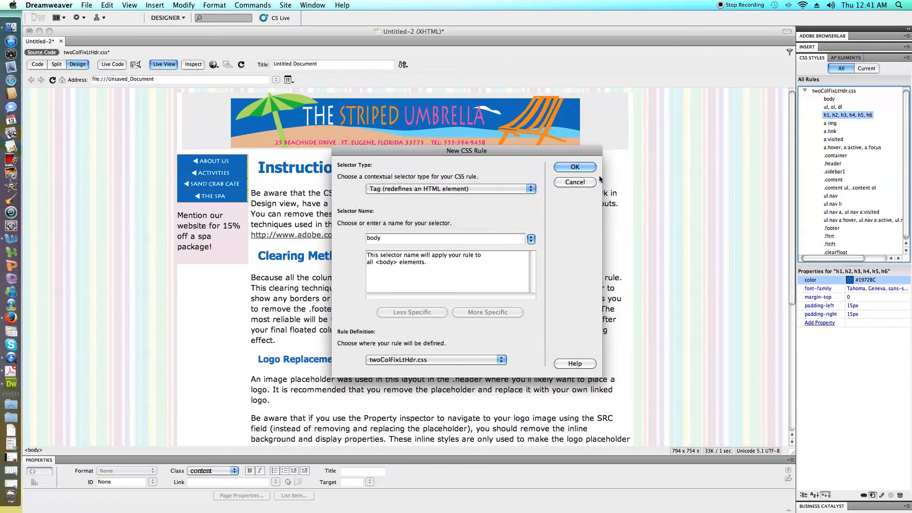
click(575, 167)
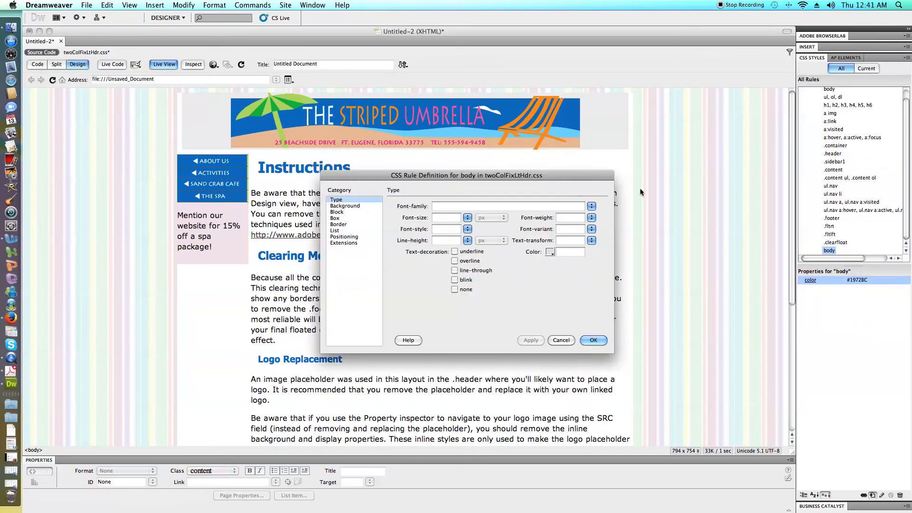
click(550, 252)
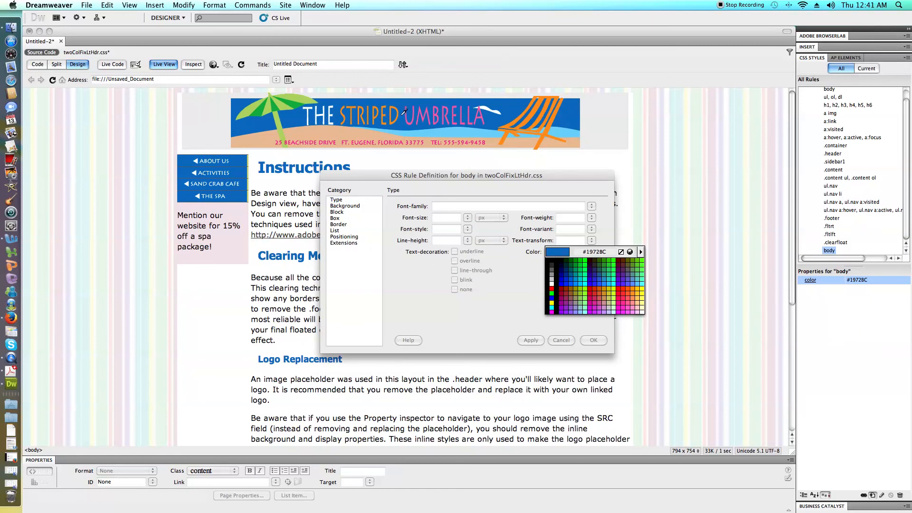
click(510, 125)
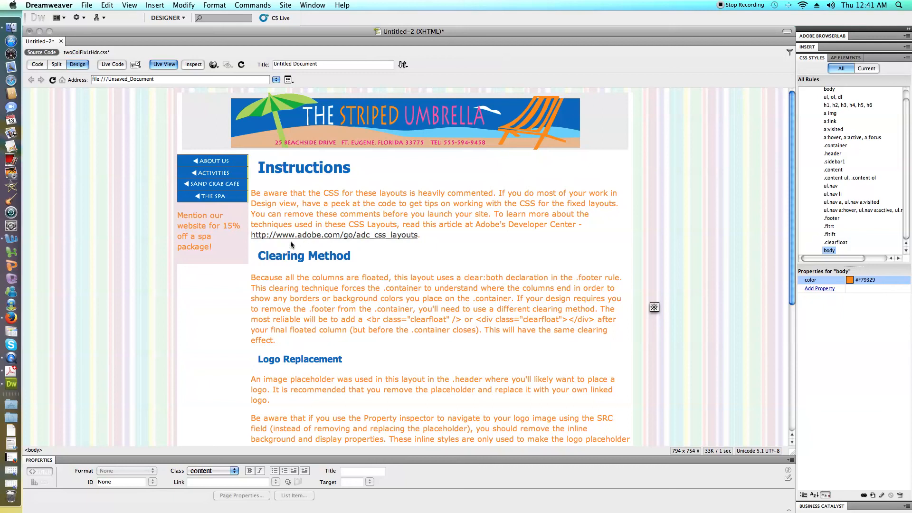
Select both lines of text in the footer, the site name and the address below it.
scroll(512, 247, down, 3)
scroll(511, 246, down, 8)
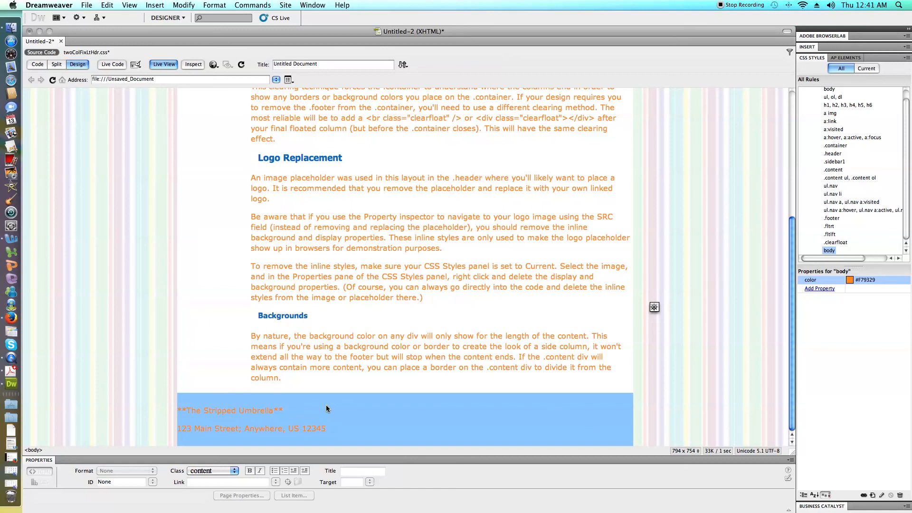
click(191, 420)
mouse_move(179, 411)
mouse_down()
mouse_move(285, 427)
mouse_move(199, 429)
mouse_move(177, 410)
mouse_up()
click(332, 429)
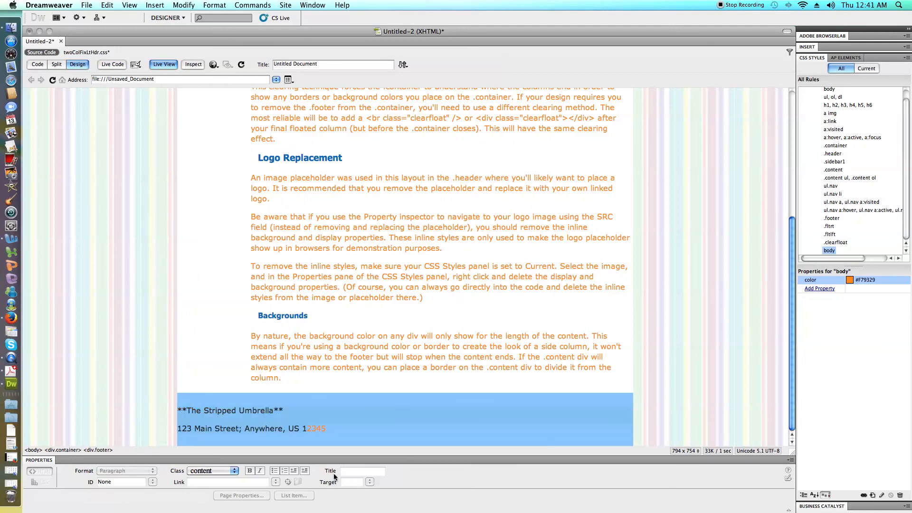
click(343, 429)
drag(330, 427, 178, 409)
Create a class rule named .center in twoColFixLtHdr.css and open its definition.
click(872, 496)
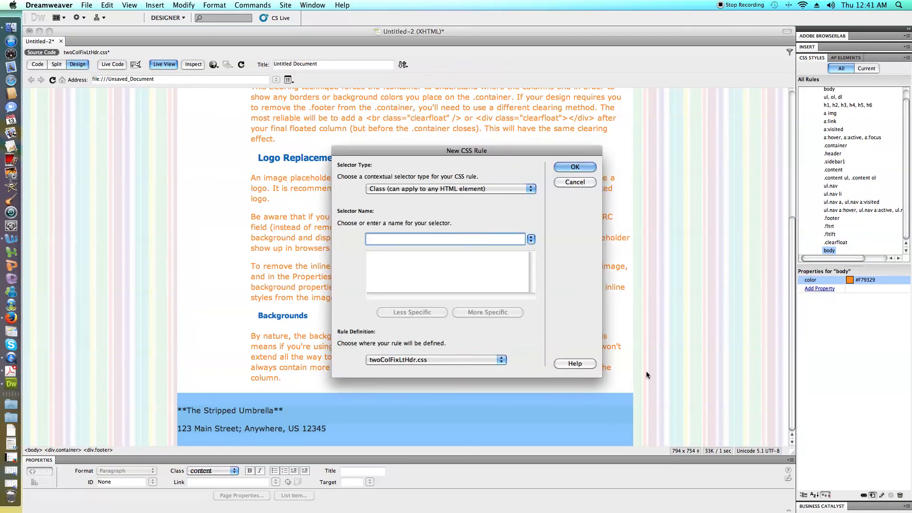
click(472, 189)
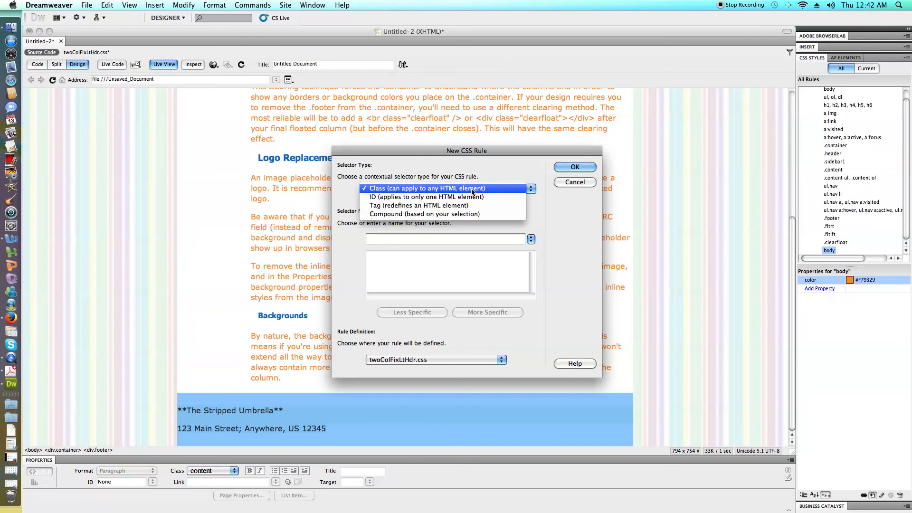
click(472, 190)
click(413, 237)
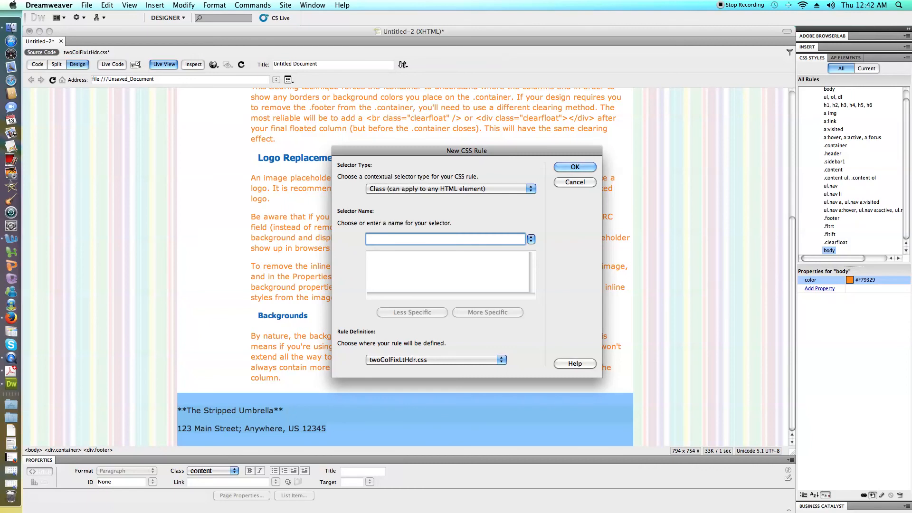
text(p)
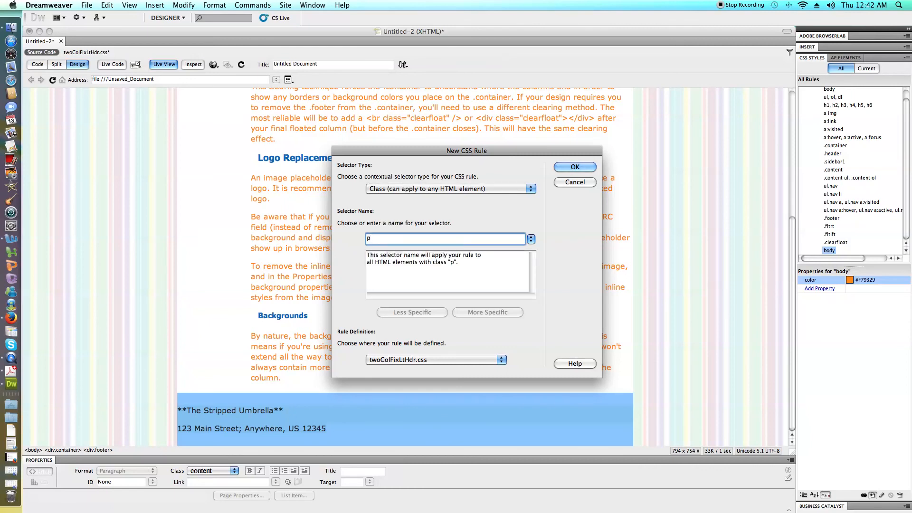
key(BackSpace)
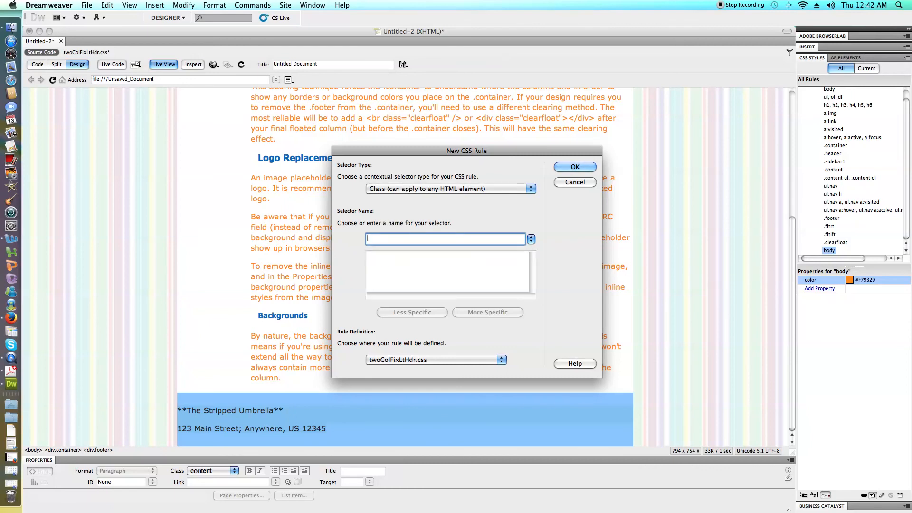
text(center)
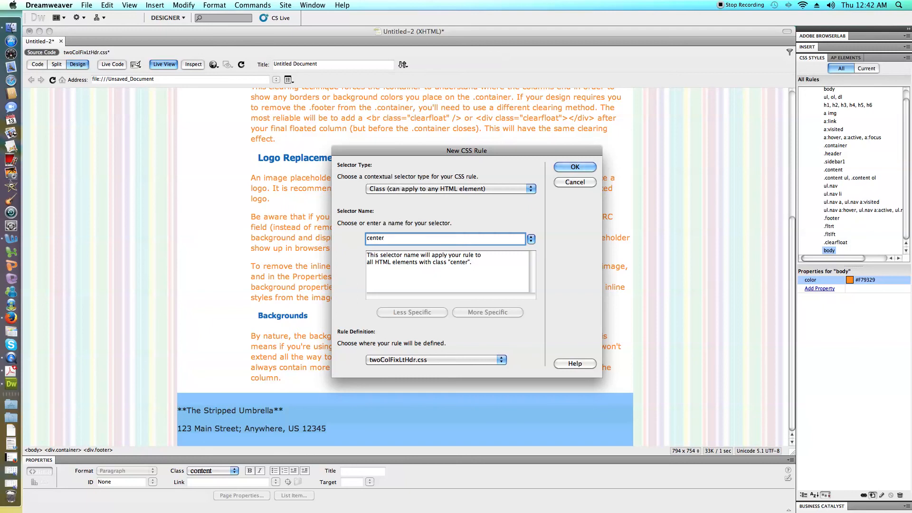
text(.)
click(574, 168)
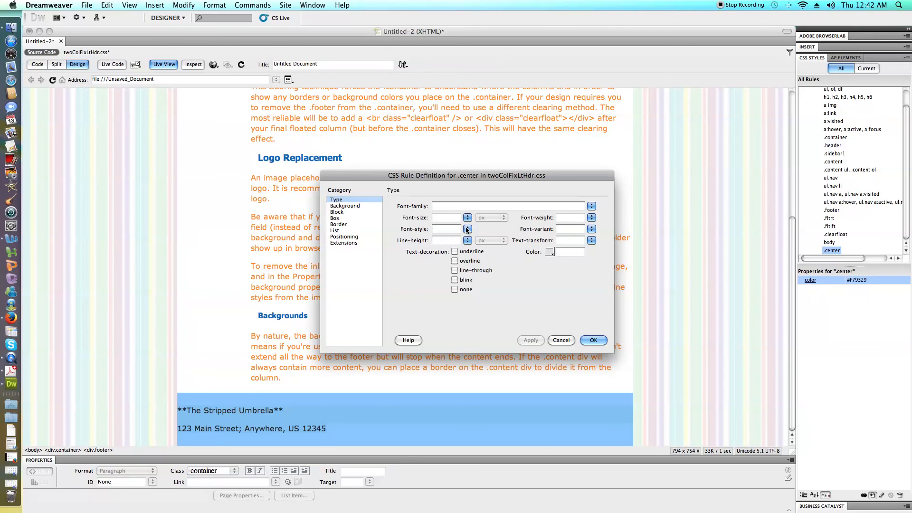
Set the .center rule's text-transform to uppercase and its text-align to center.
click(585, 243)
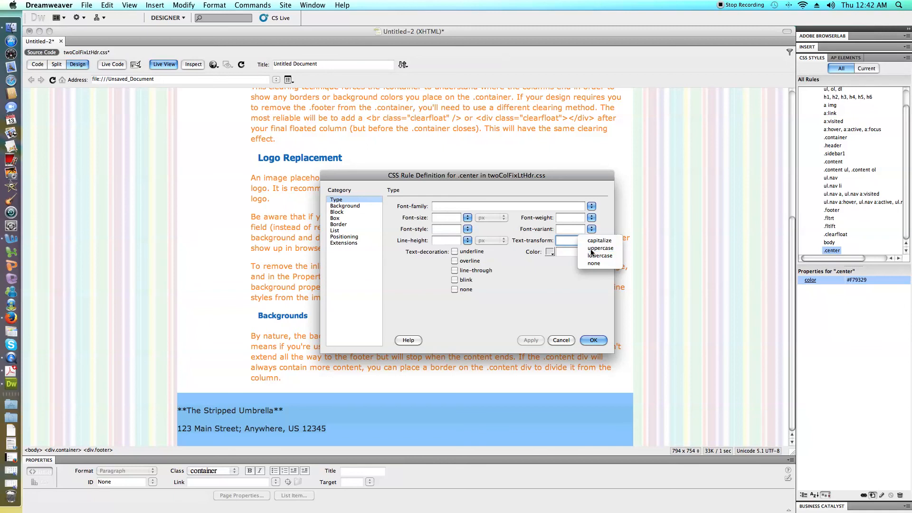
click(589, 256)
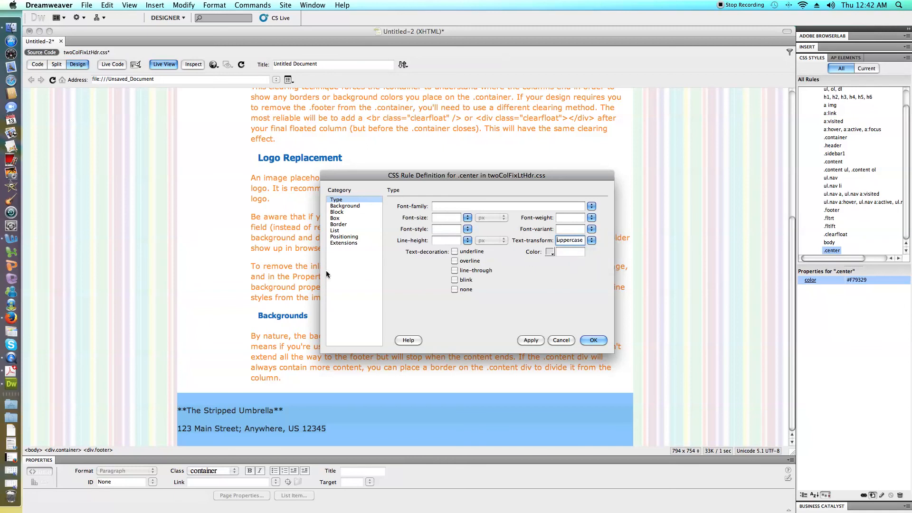
click(344, 207)
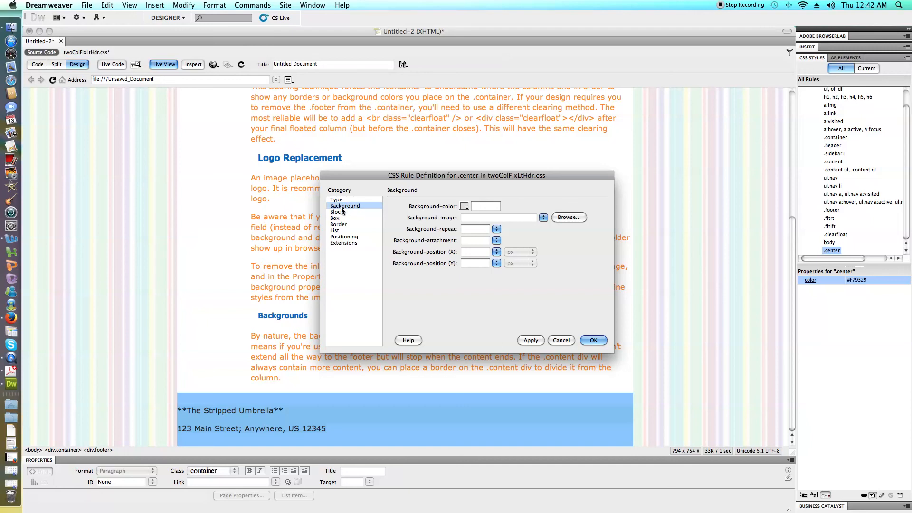
click(338, 201)
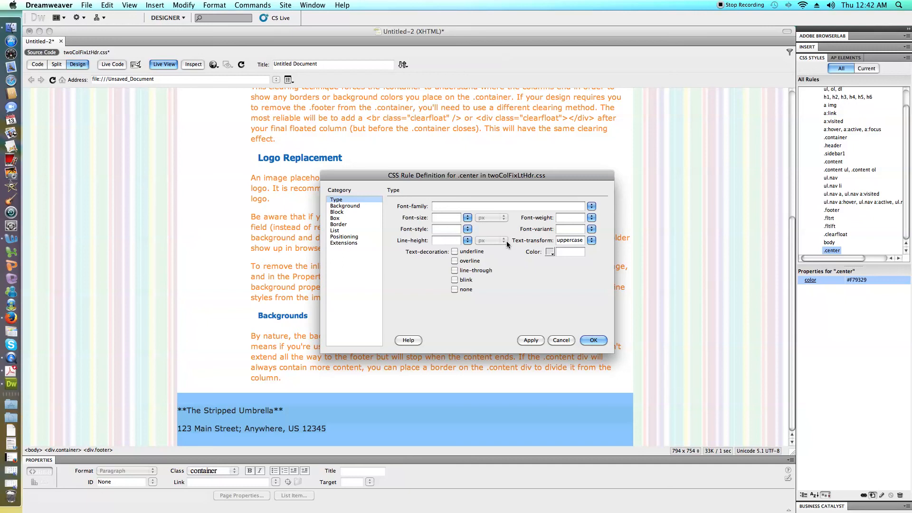
click(357, 208)
click(354, 212)
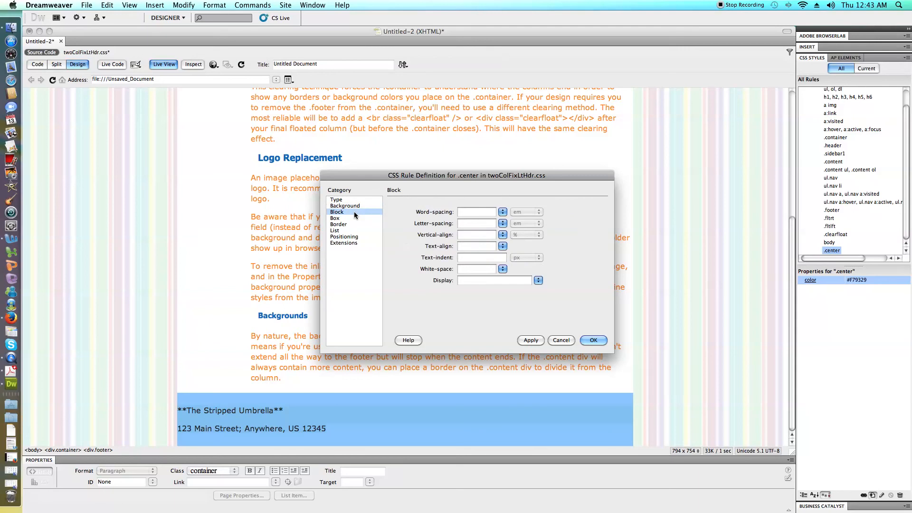
click(502, 246)
click(504, 261)
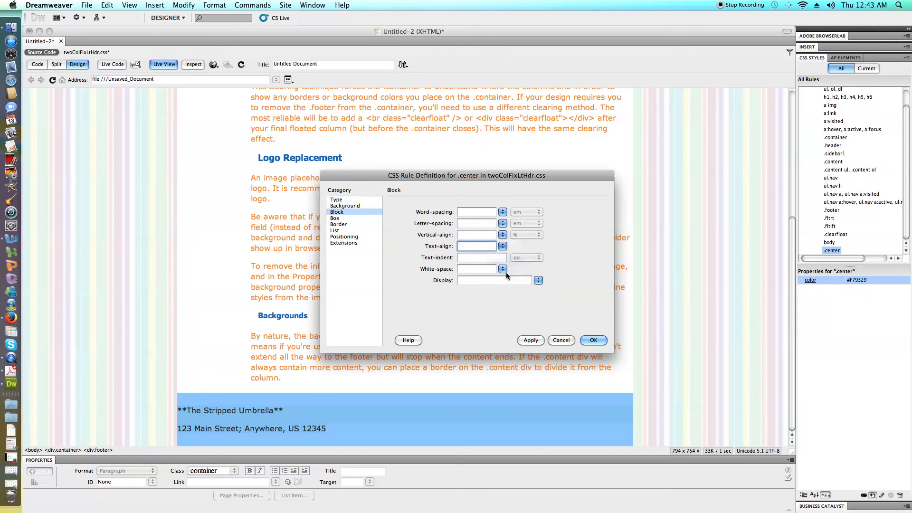
click(594, 339)
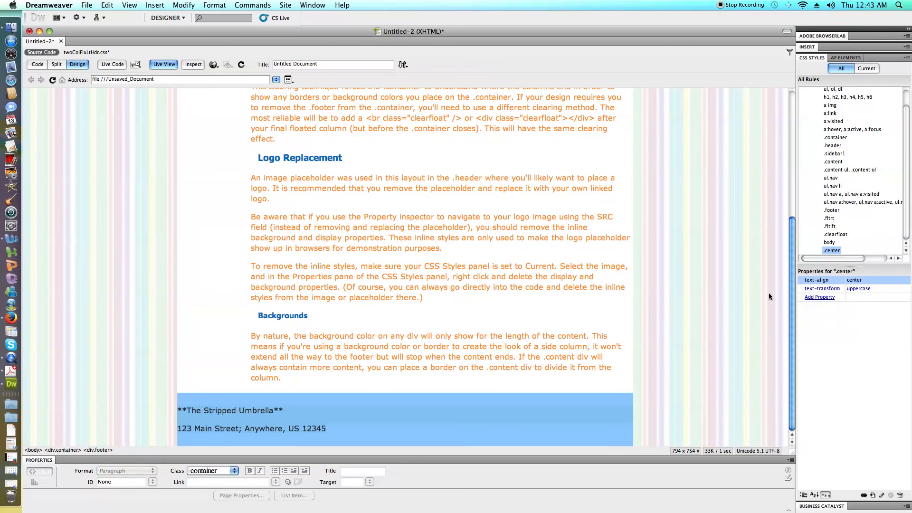
Turn off Live View and apply the center class to both lines of footer text.
click(334, 428)
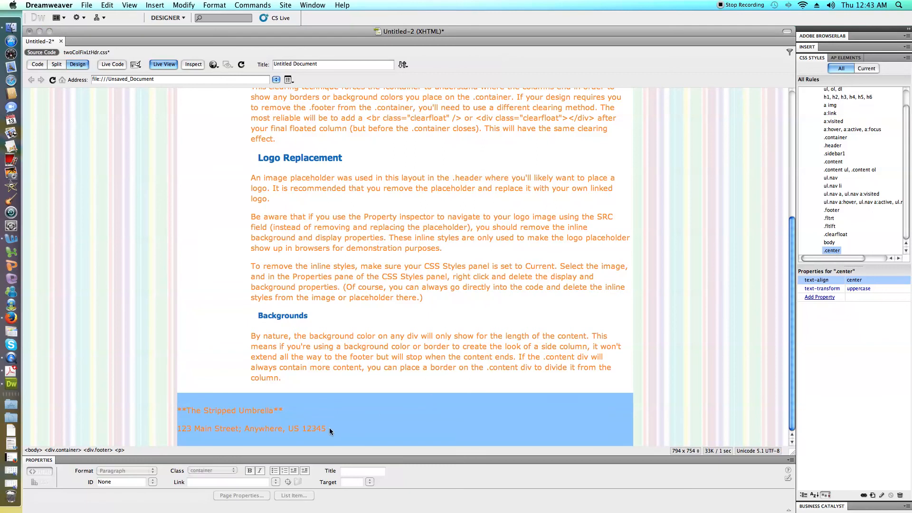
drag(326, 431, 178, 410)
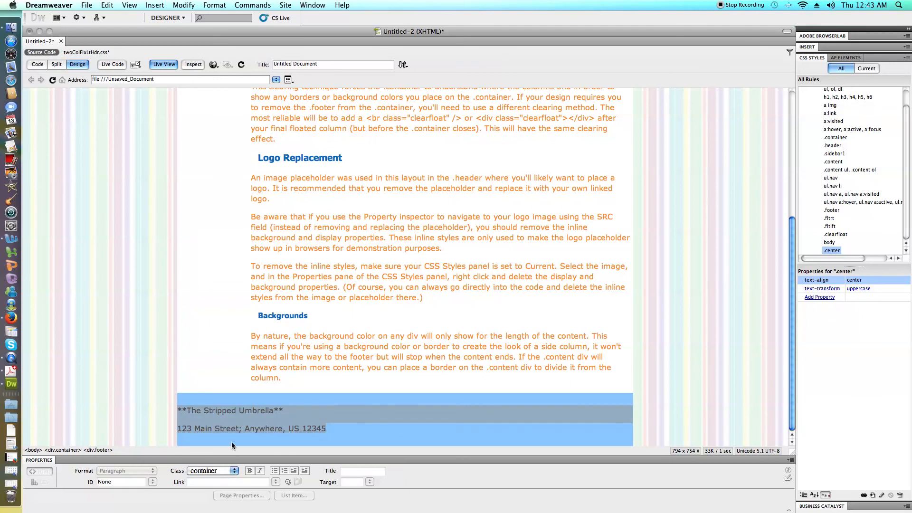
click(164, 65)
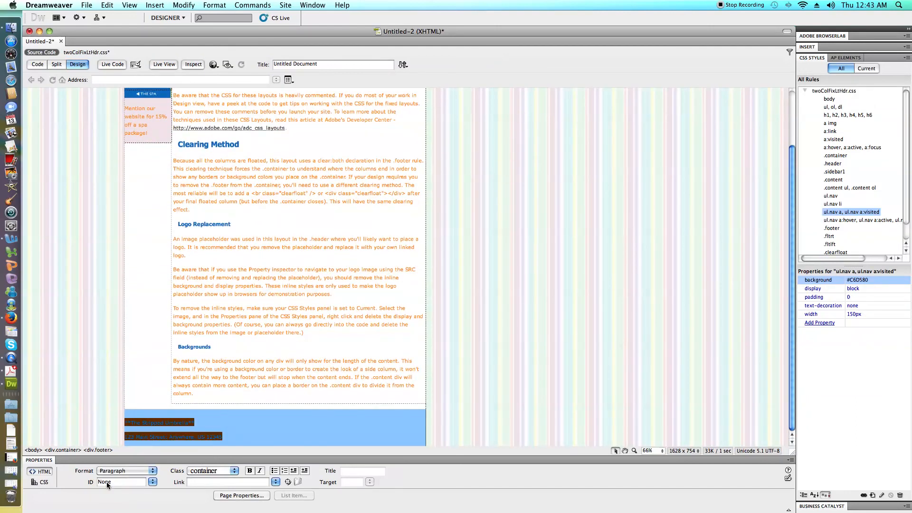
click(231, 472)
scroll(238, 481, down, 4)
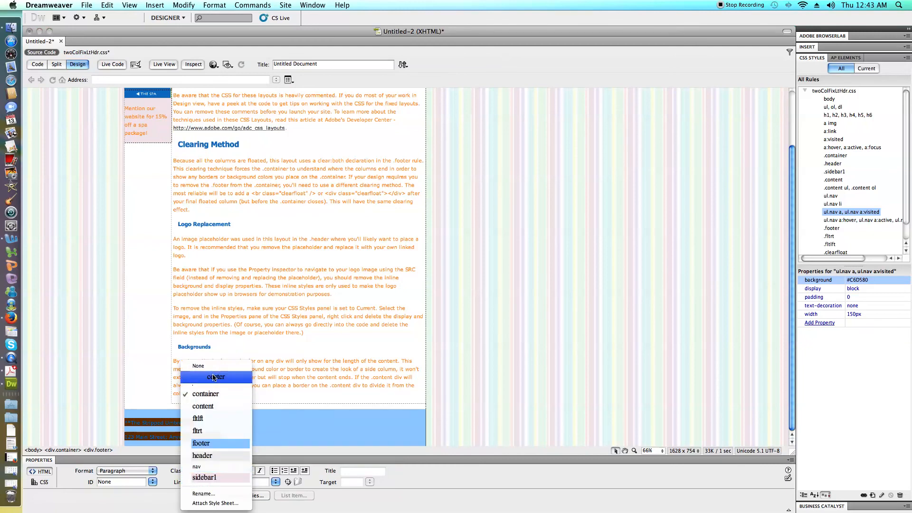
click(213, 377)
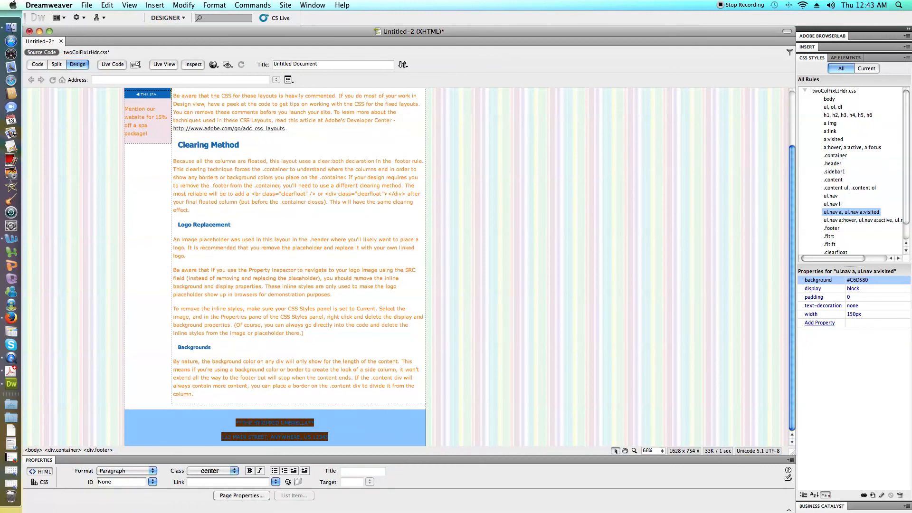
click(427, 427)
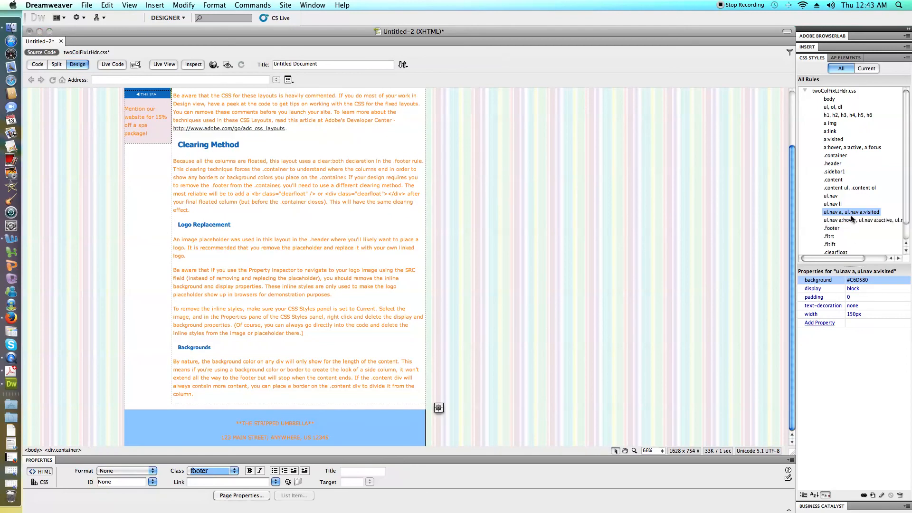
scroll(852, 223, down, 2)
double_click(832, 250)
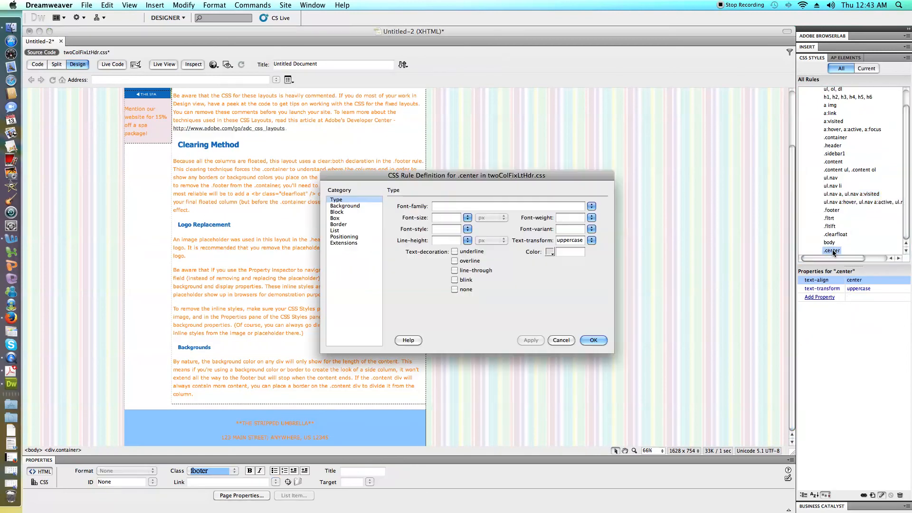
click(550, 252)
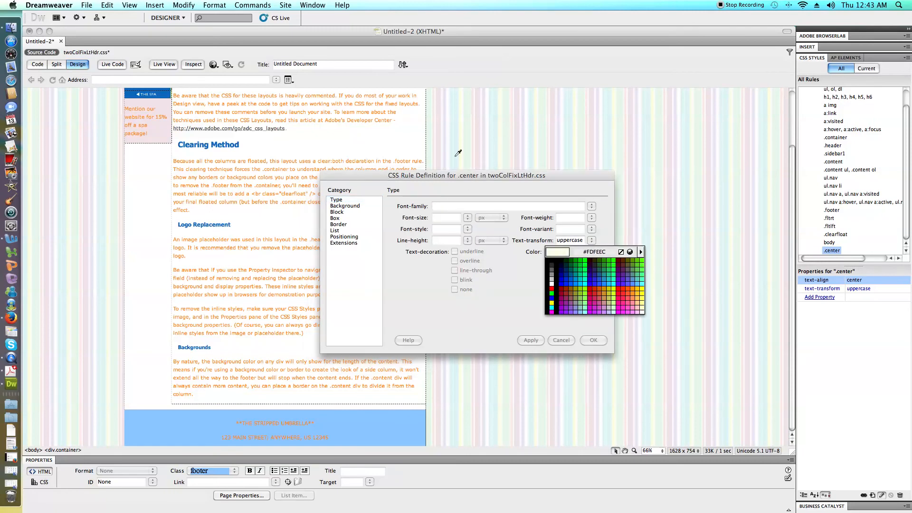
click(563, 339)
click(558, 343)
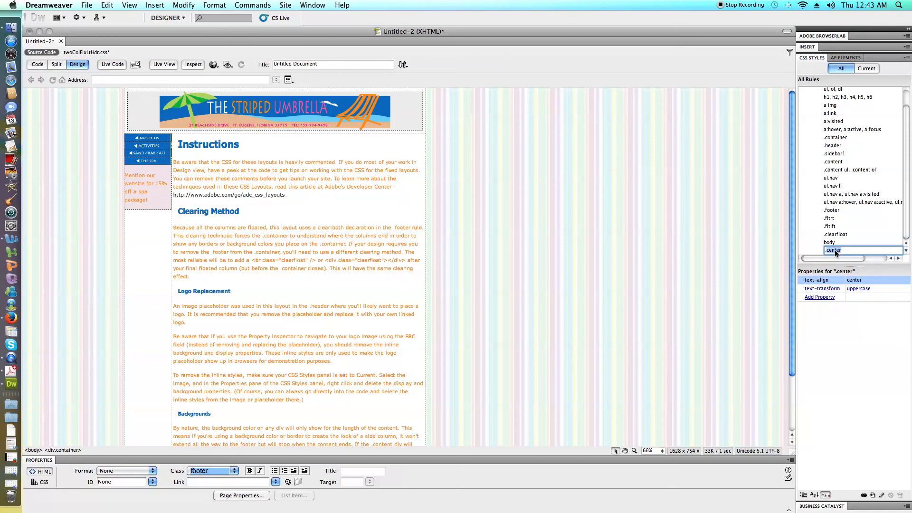
Add a color property to the .center rule, sampling the pink of the word UMBRELLA in the banner.
click(819, 298)
text(d)
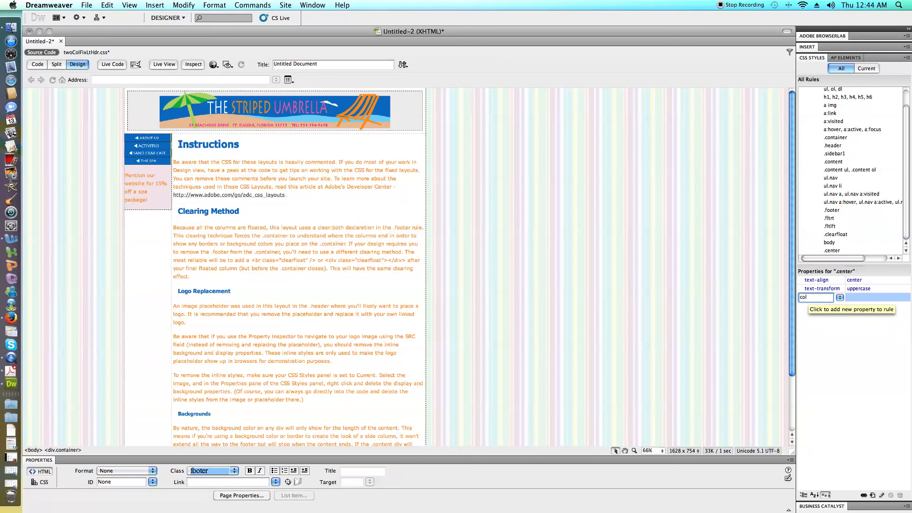
key(Return)
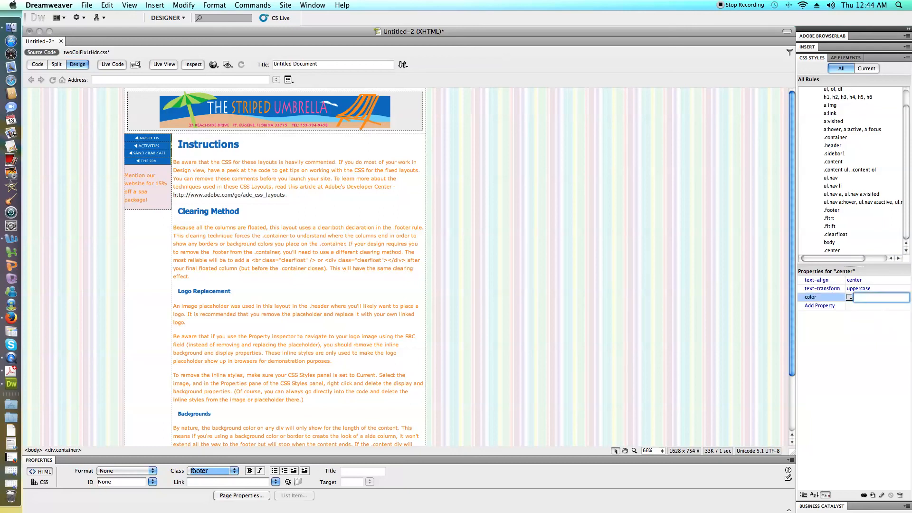
click(849, 300)
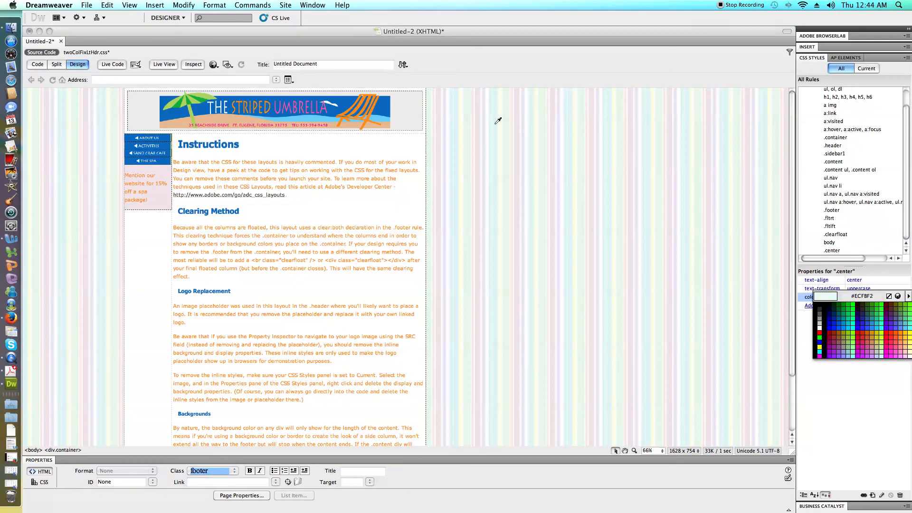
click(310, 99)
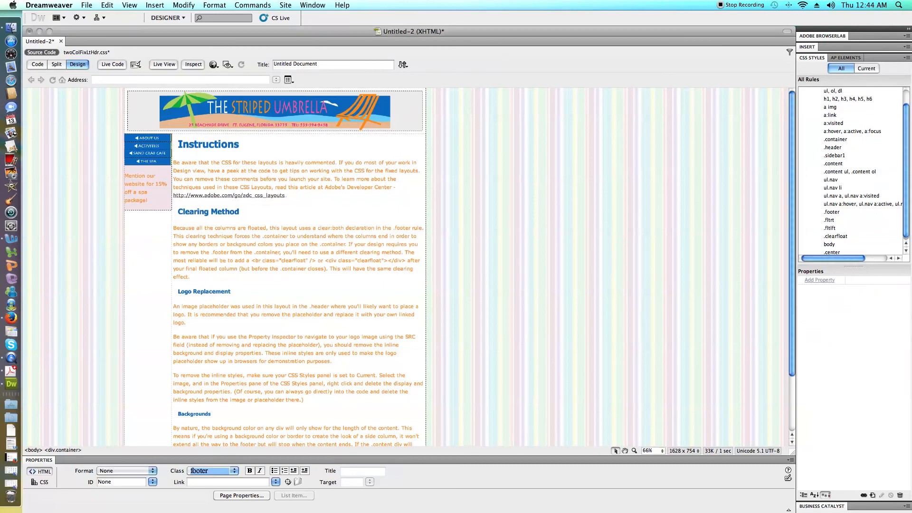
scroll(309, 266, down, 3)
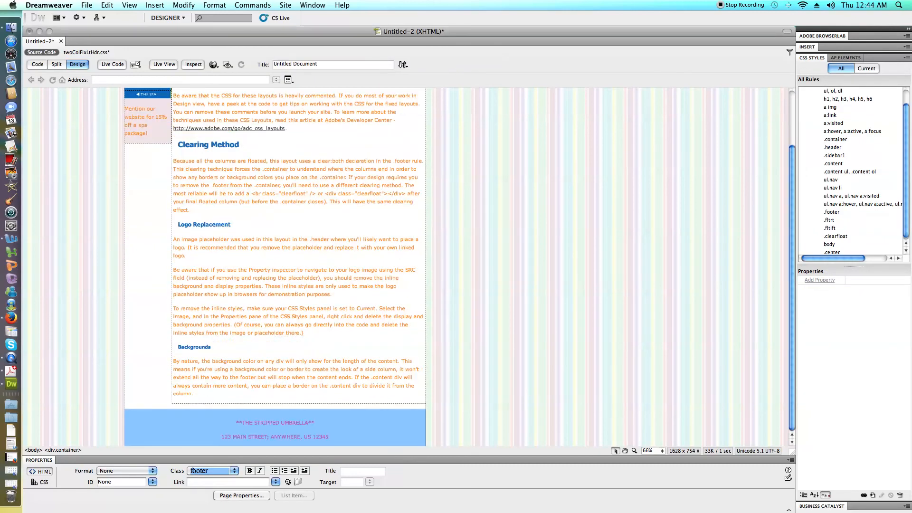
click(237, 431)
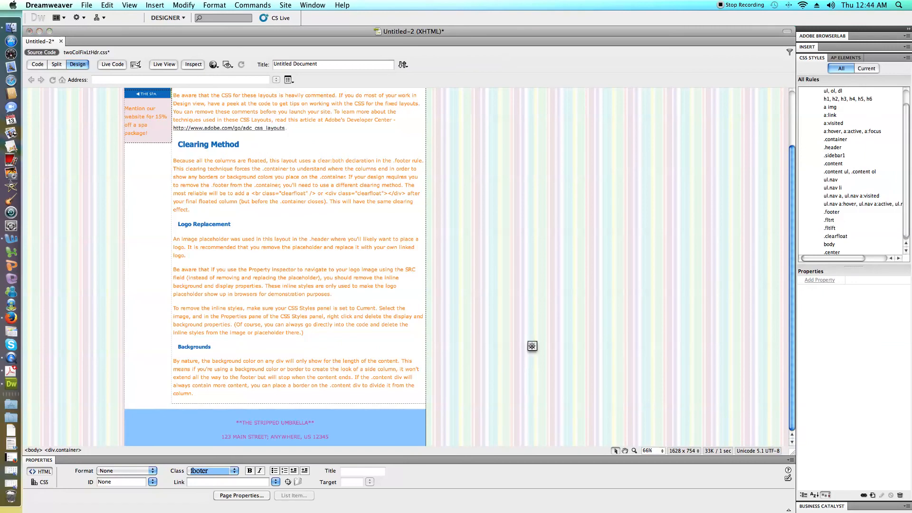
Apply the center class to the spa package message in the sidebar.
drag(148, 133, 125, 109)
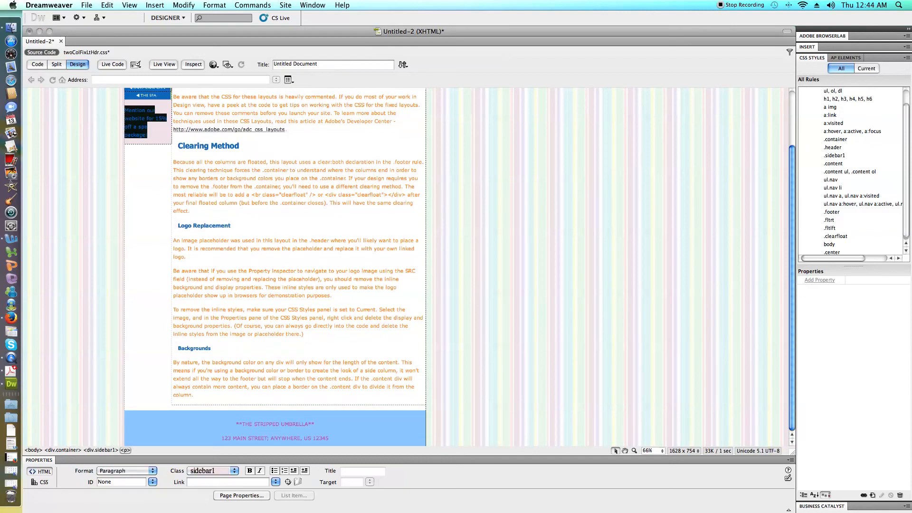
scroll(877, 195, down, 1)
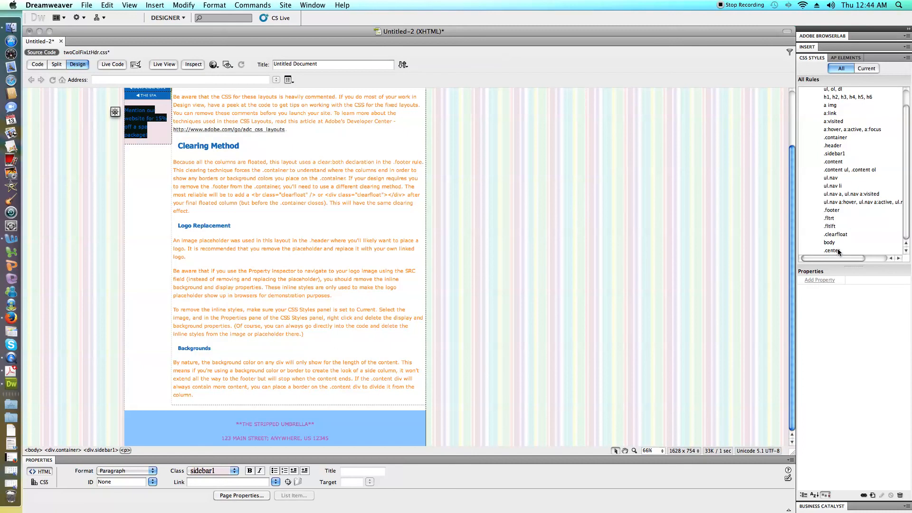
click(232, 473)
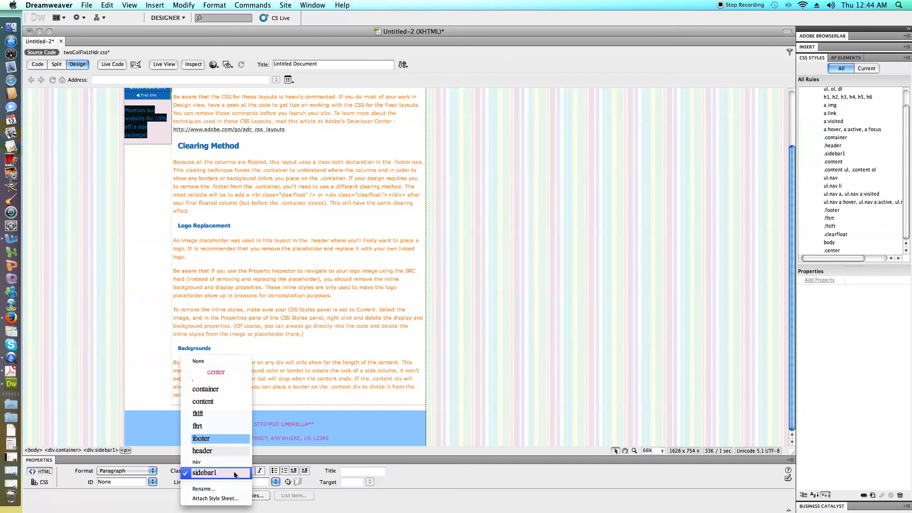
click(201, 438)
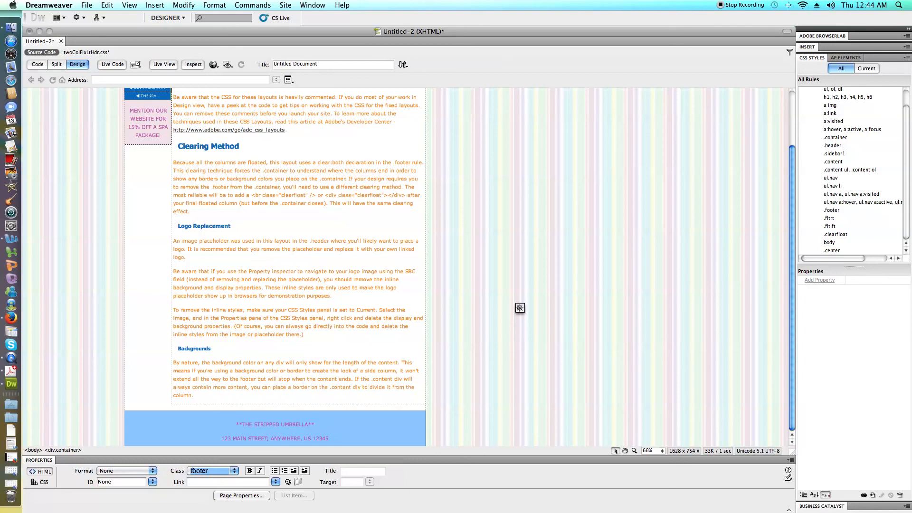
click(148, 122)
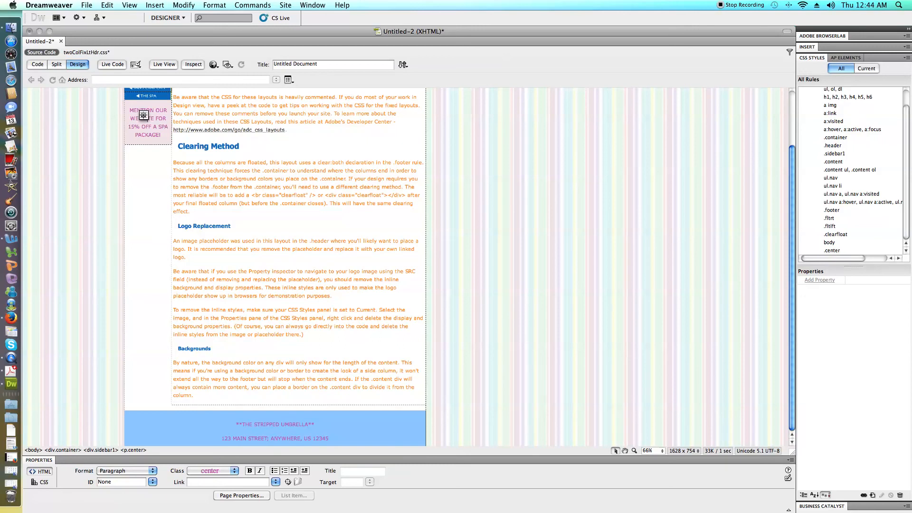
click(275, 431)
Add a background-color property to the .content rule, sampling the light green of the umbrella in the banner.
scroll(275, 266, up, 3)
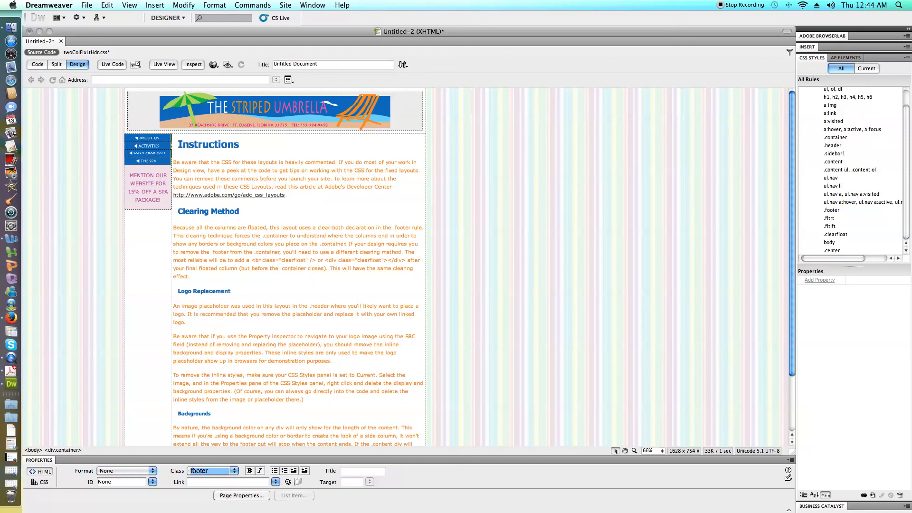
click(836, 161)
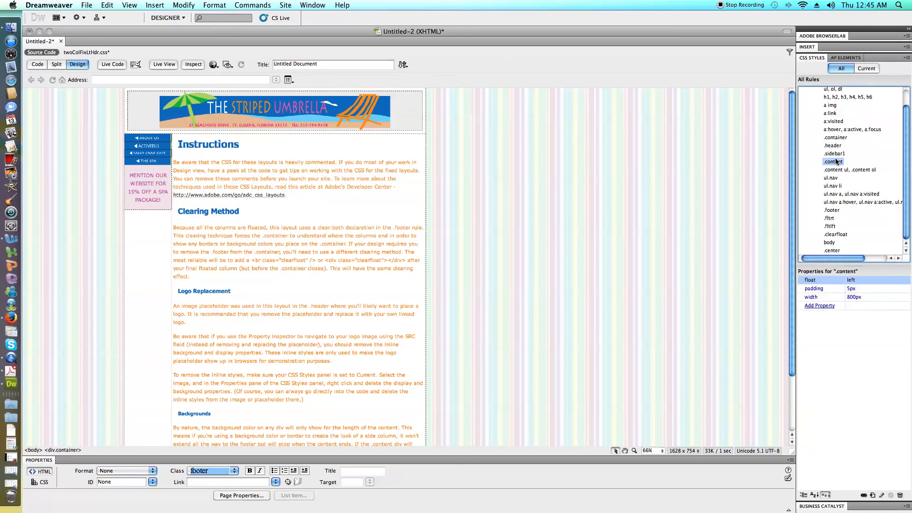
click(835, 163)
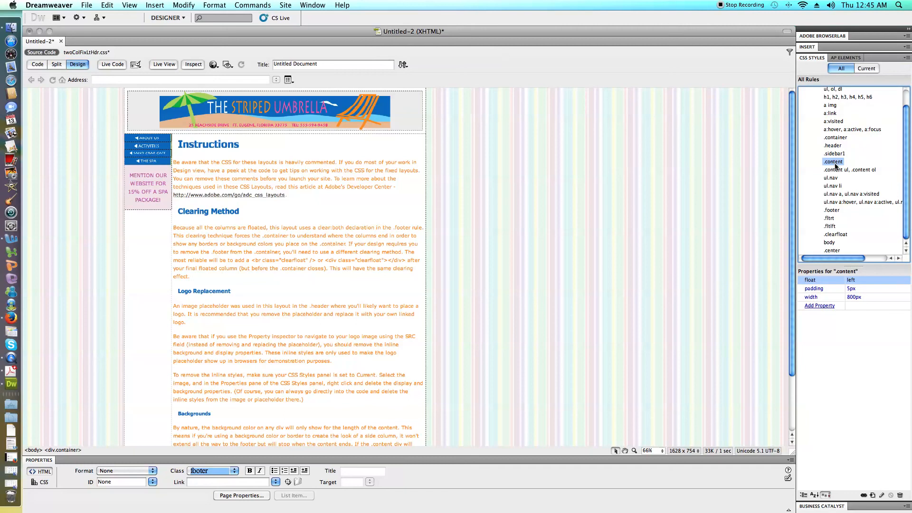
click(833, 306)
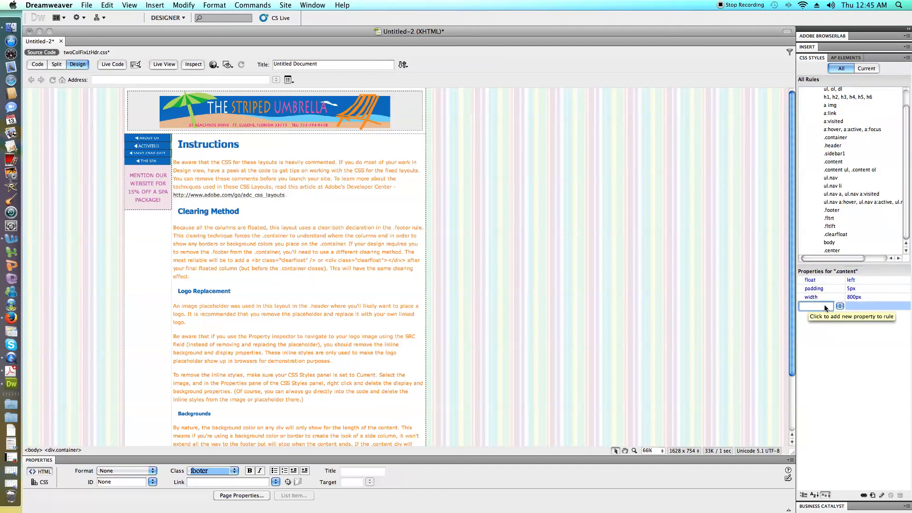
text(backfrou)
key(BackSpace)
key(BackSpace)
key(BackSpace)
key(BackSpace)
key(BackSpace)
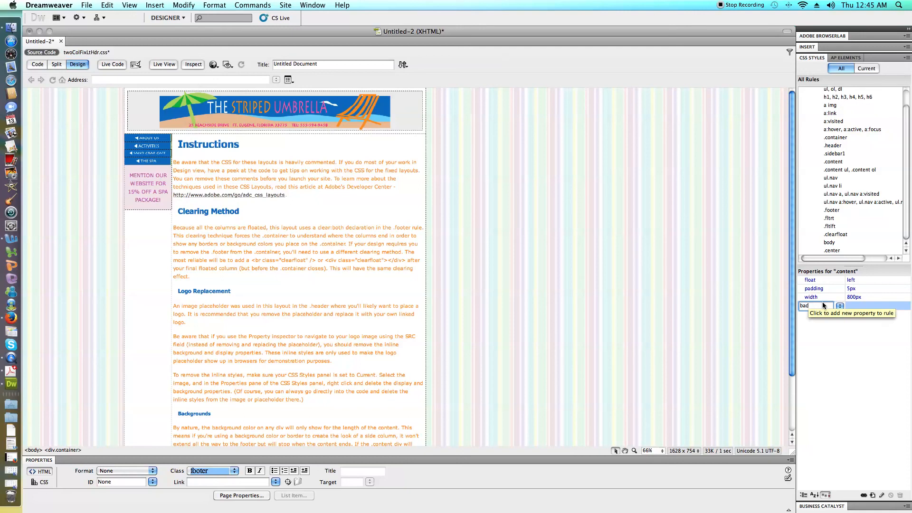
click(840, 306)
click(850, 323)
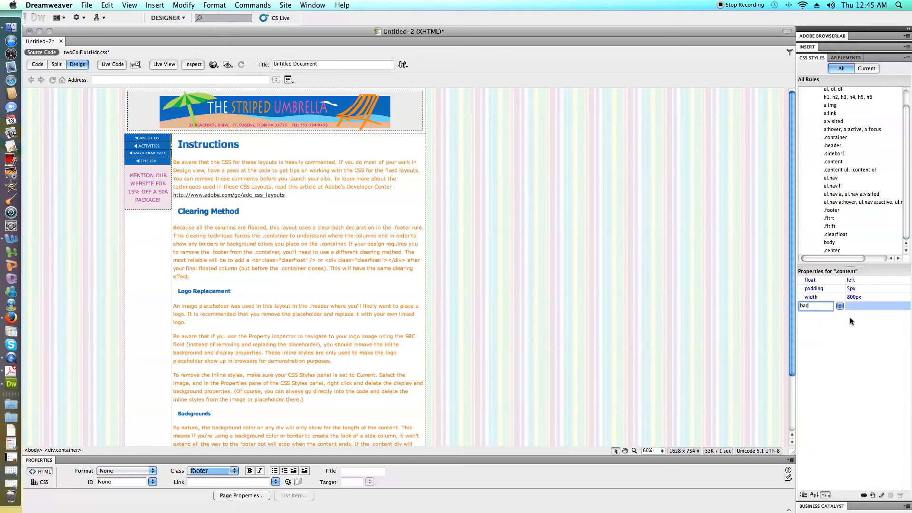
click(849, 306)
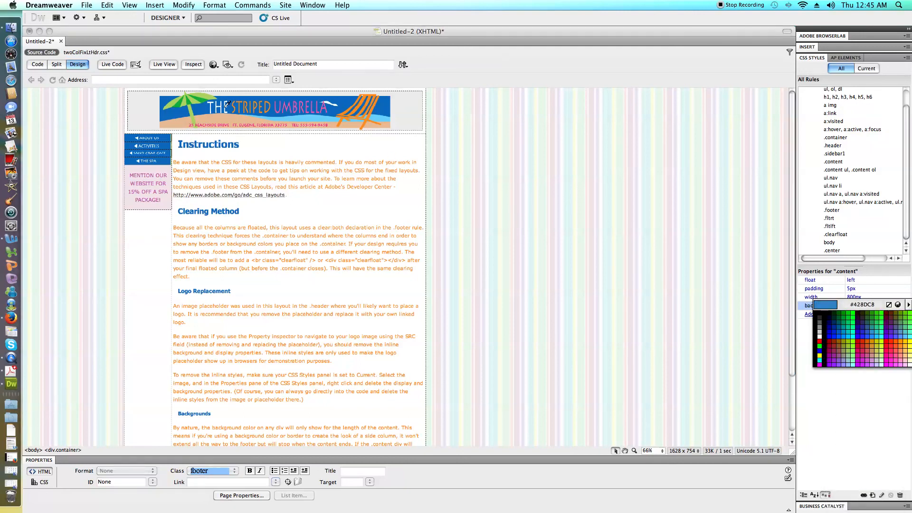
click(200, 99)
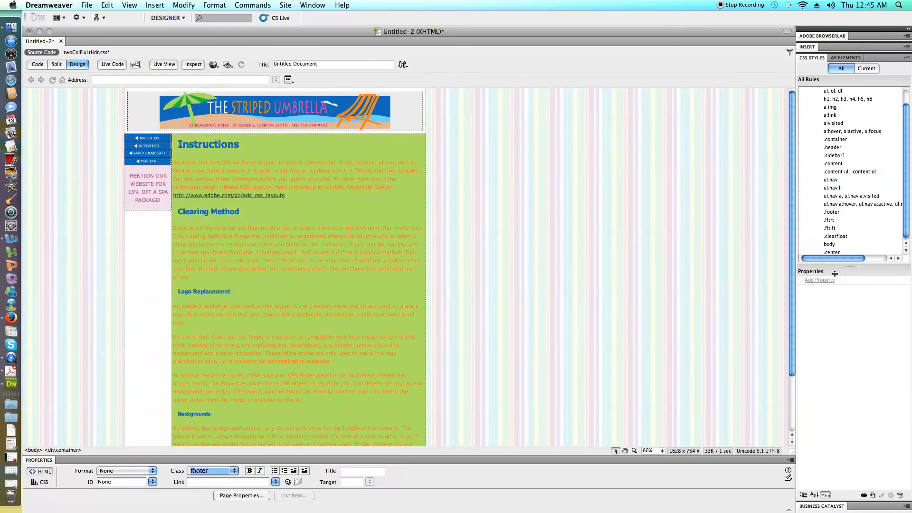
click(833, 163)
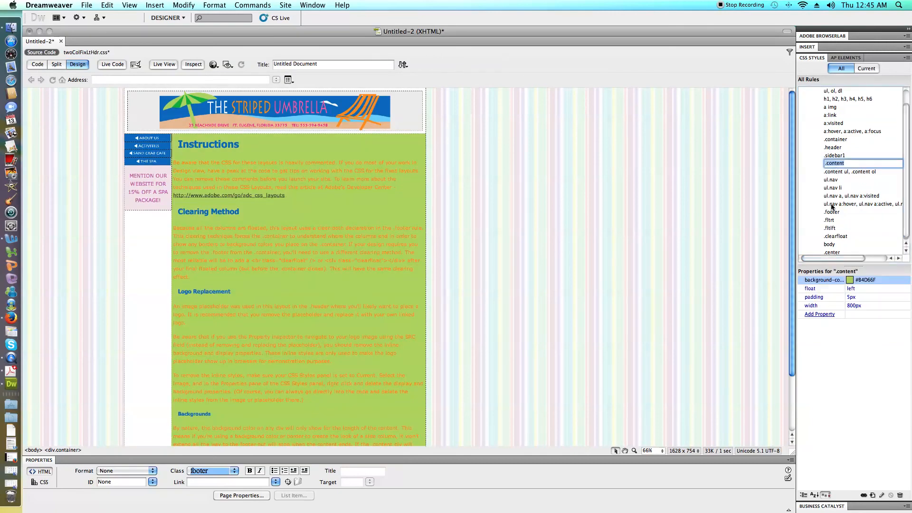
Change the .content rule's background color to the pale lavender #EAE7F3, sampled from a stripe in the page background.
click(849, 279)
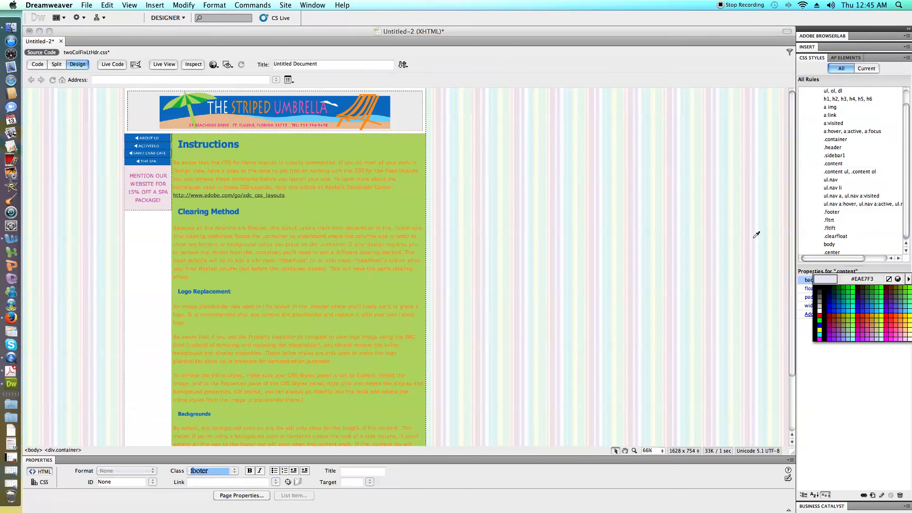
click(756, 234)
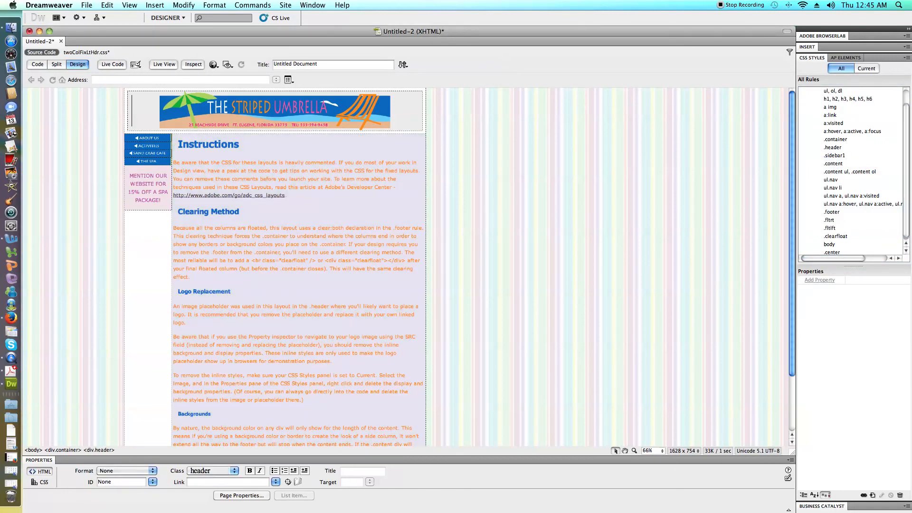
scroll(298, 266, down, 2)
scroll(298, 266, down, 1)
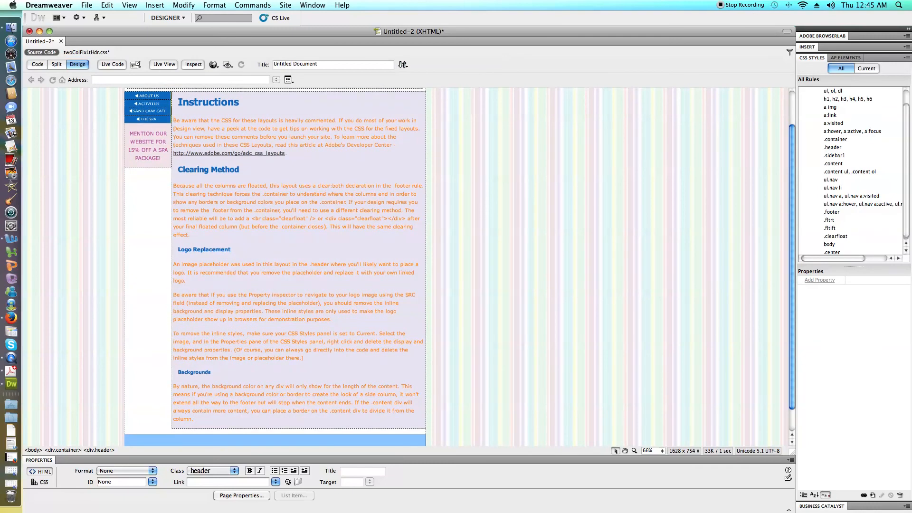
Add a background-color property of #EAE7F3 to the .container rule, sampling the lavender of the content column.
click(132, 221)
click(840, 139)
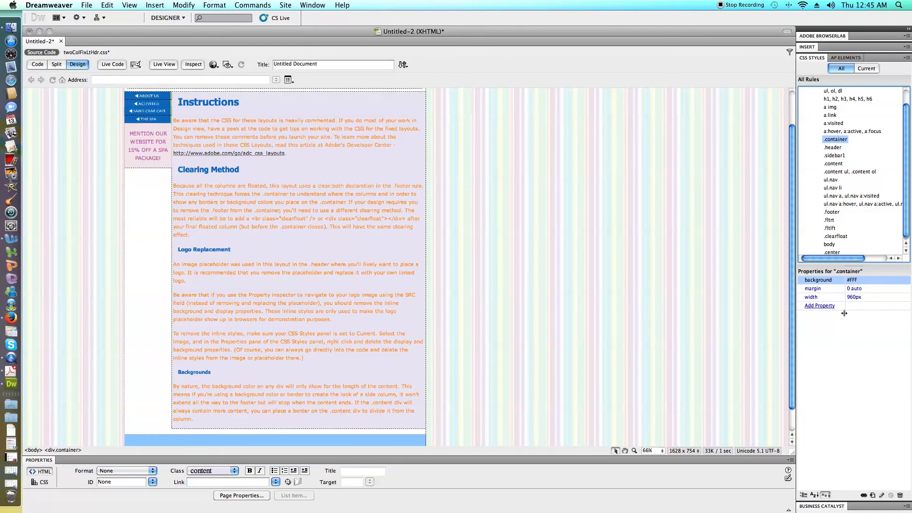
click(825, 308)
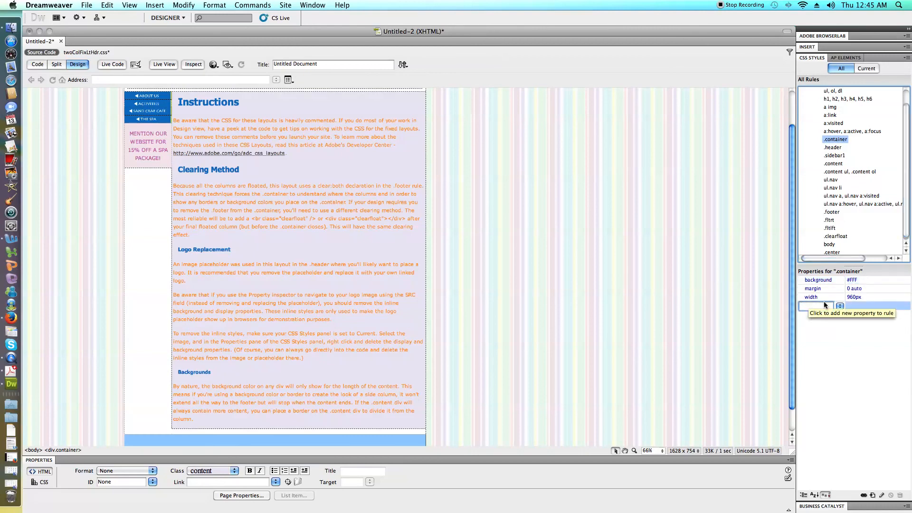
text(backgroun)
click(839, 305)
click(841, 314)
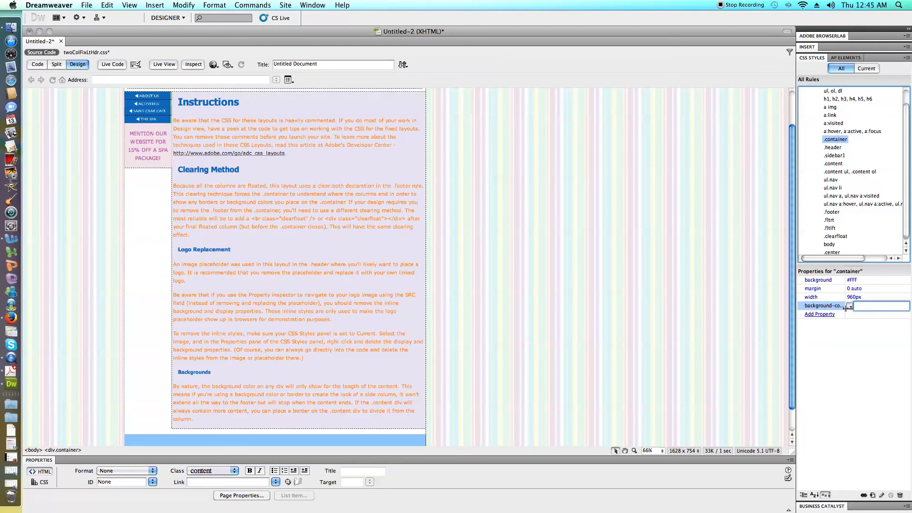
click(849, 305)
click(361, 243)
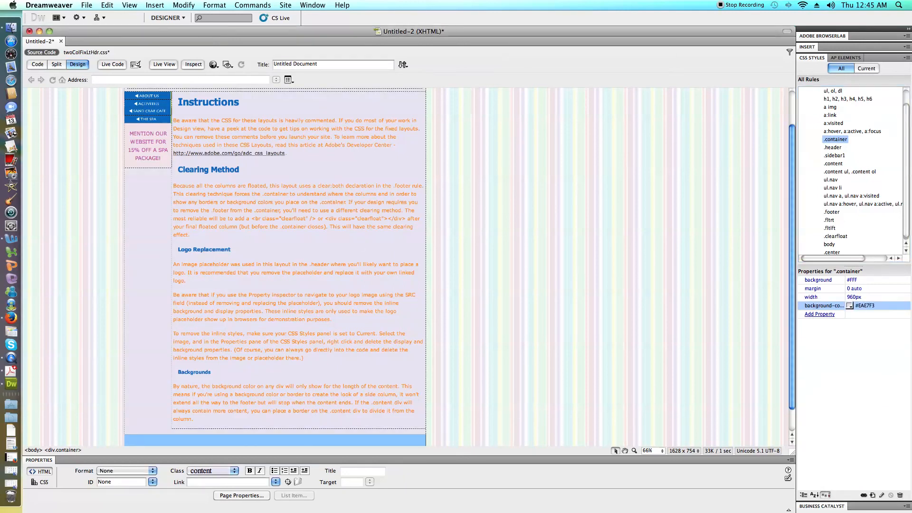
Review the page from banner to footer, checking how the sidebar, content and footer colors look together.
scroll(361, 244, down, 2)
scroll(361, 243, up, 5)
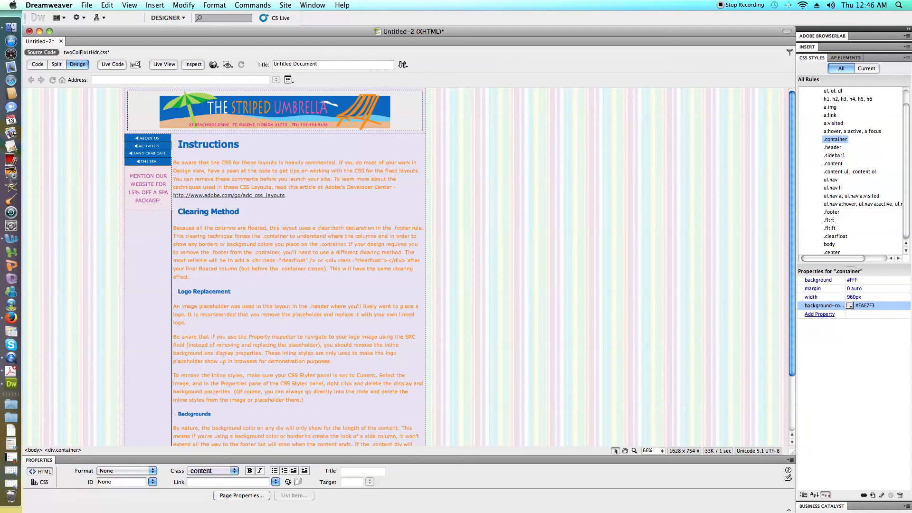
scroll(408, 266, down, 5)
scroll(408, 266, up, 5)
scroll(276, 266, down, 5)
scroll(275, 266, up, 5)
scroll(275, 266, down, 5)
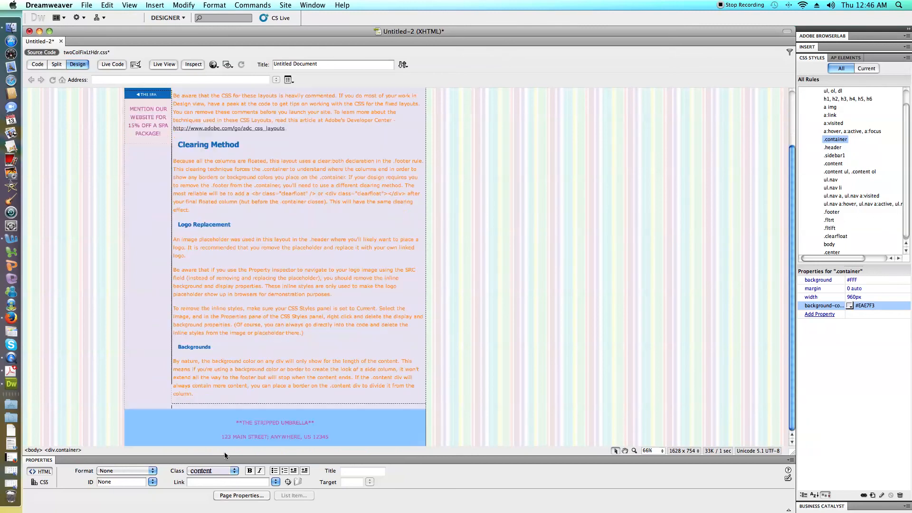
scroll(276, 266, up, 5)
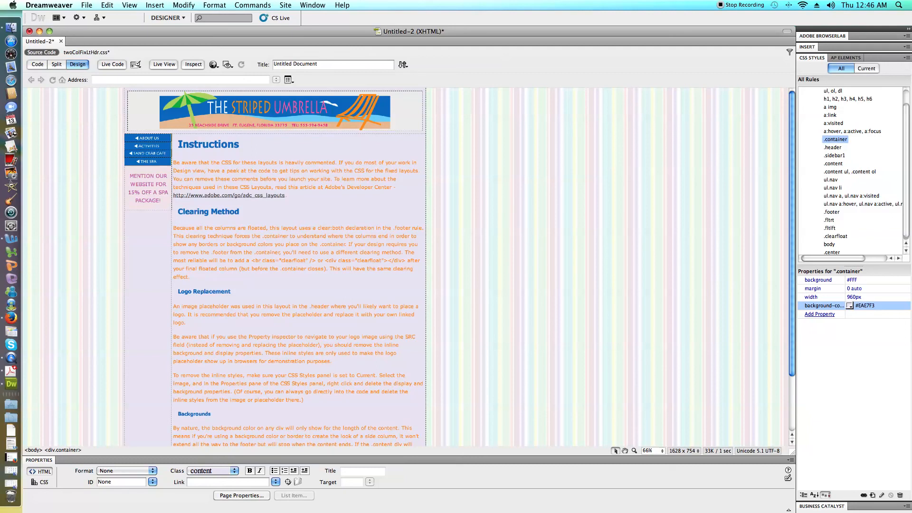
Examine the link settings of the About Us and Activities navigation images and look over the page.
click(165, 139)
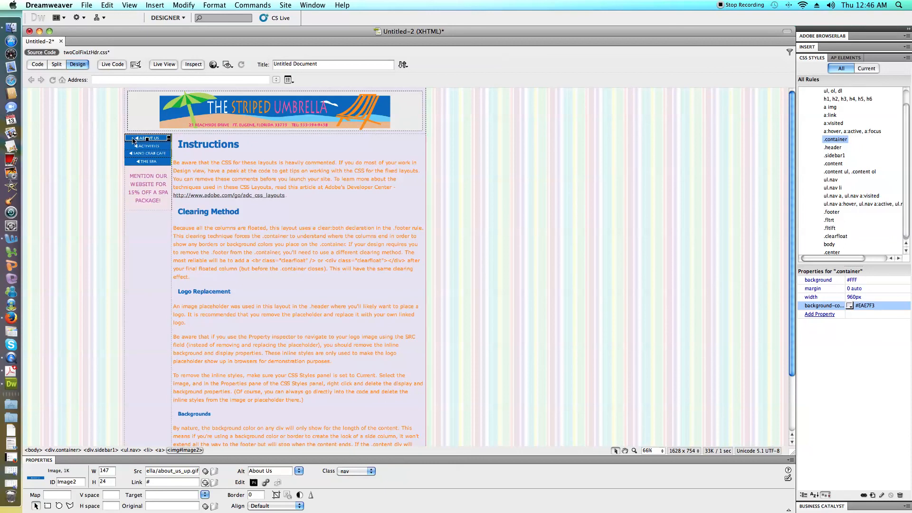
click(164, 482)
click(160, 148)
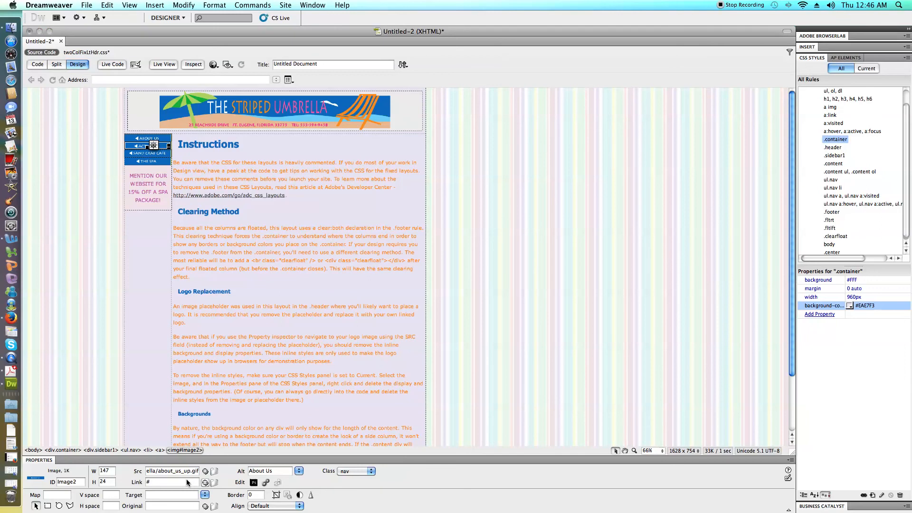
scroll(276, 295, down, 5)
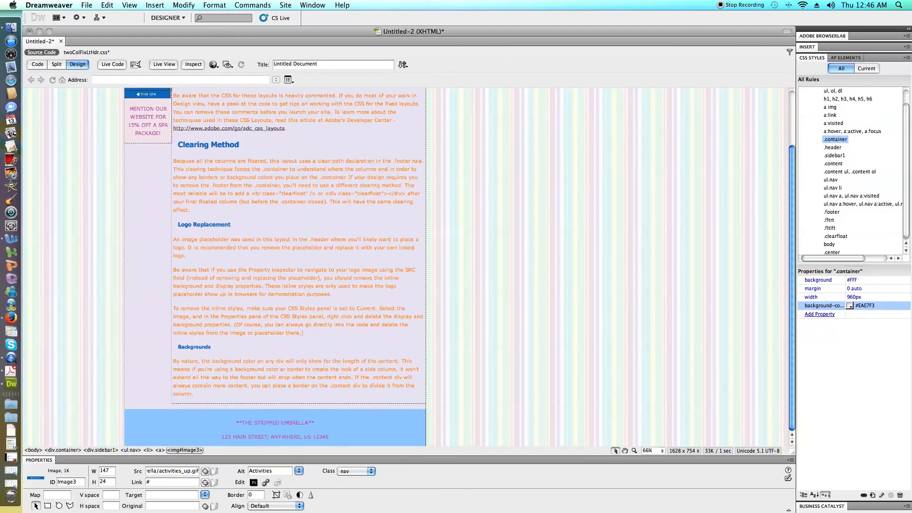
scroll(275, 266, up, 5)
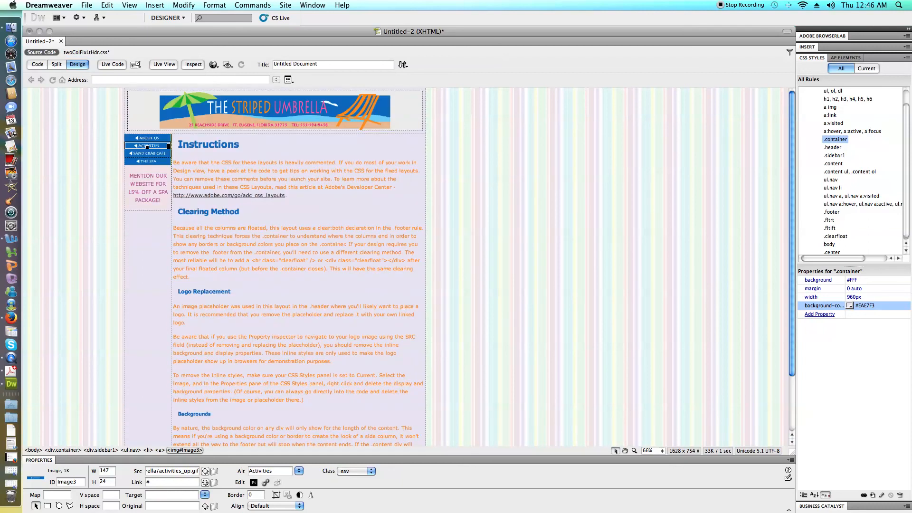
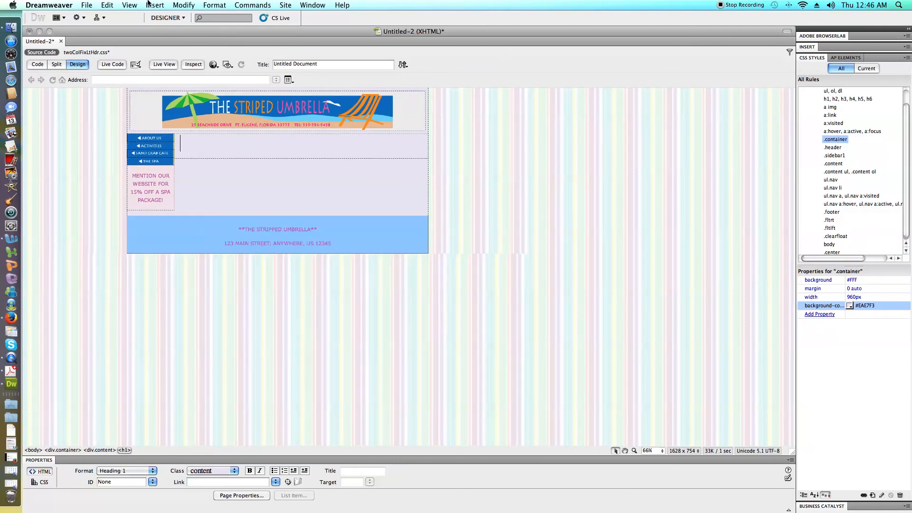
Insert an editable template region with its default name at the content column's heading, and add a blank line inside it.
click(147, 5)
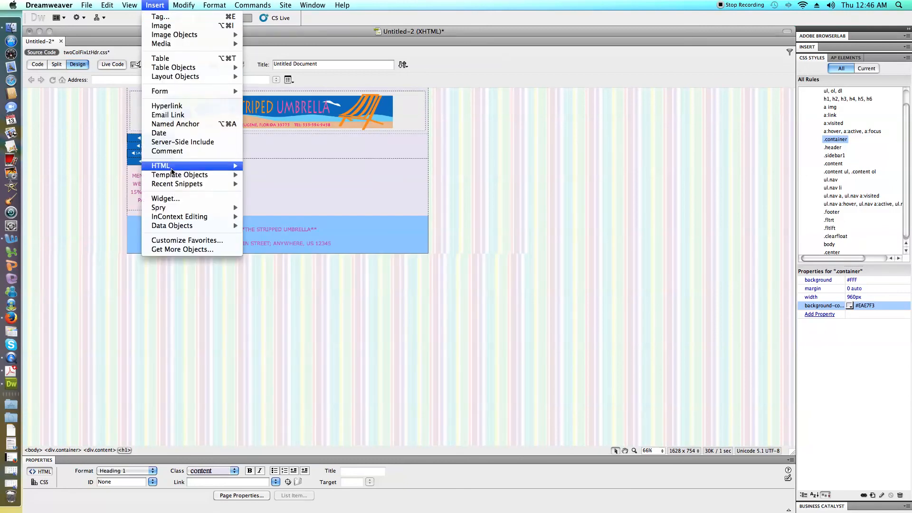
mouse_move(221, 179)
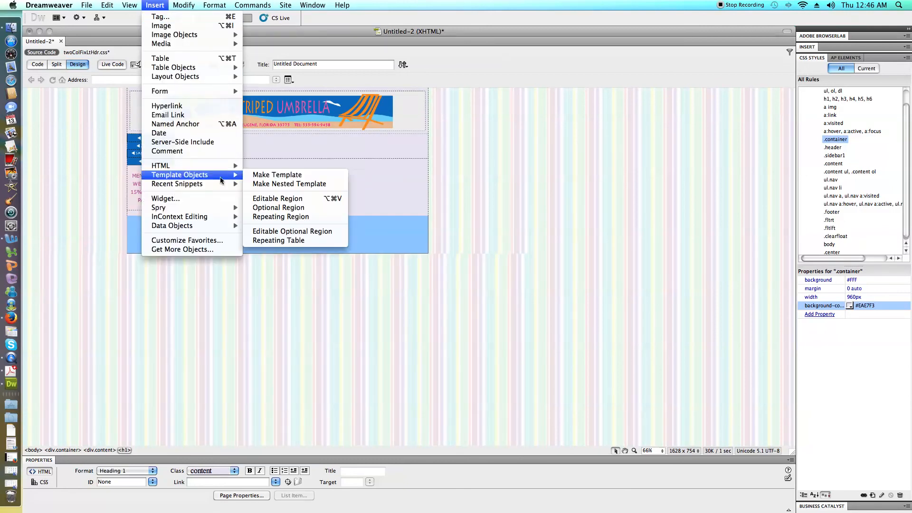
click(291, 200)
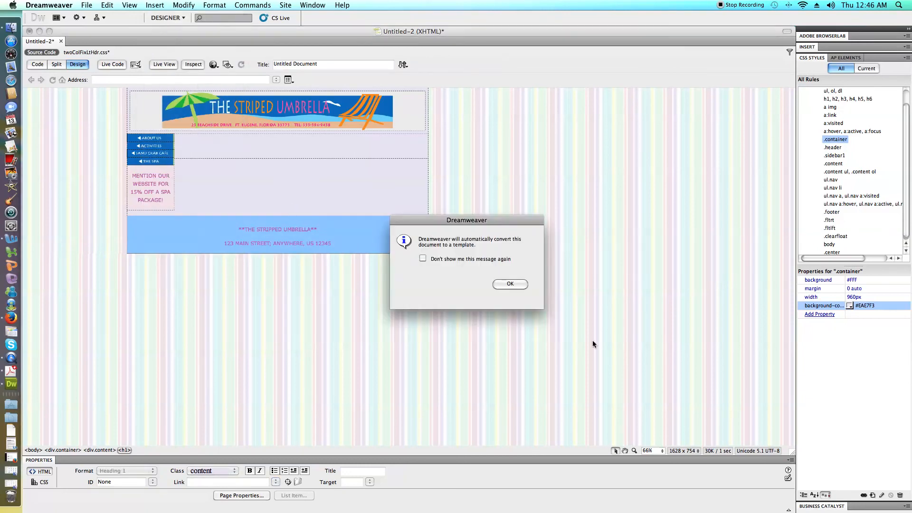
click(509, 285)
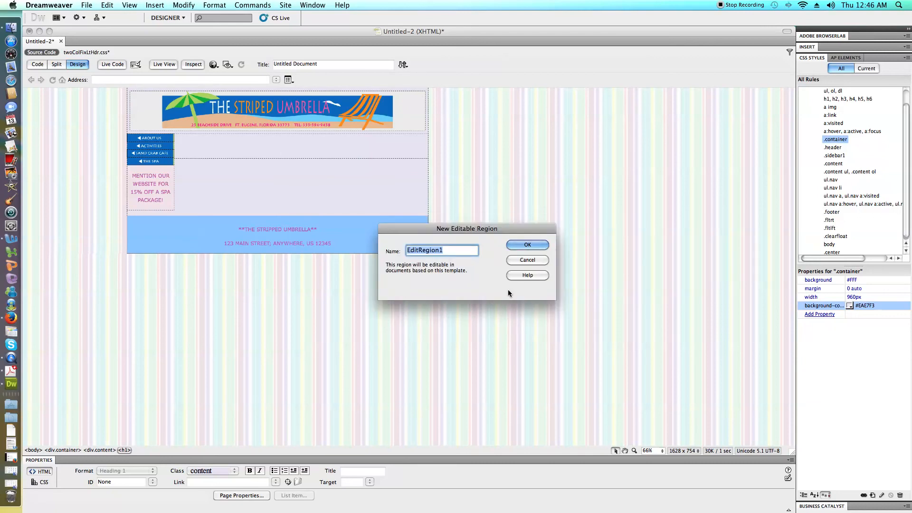
click(530, 245)
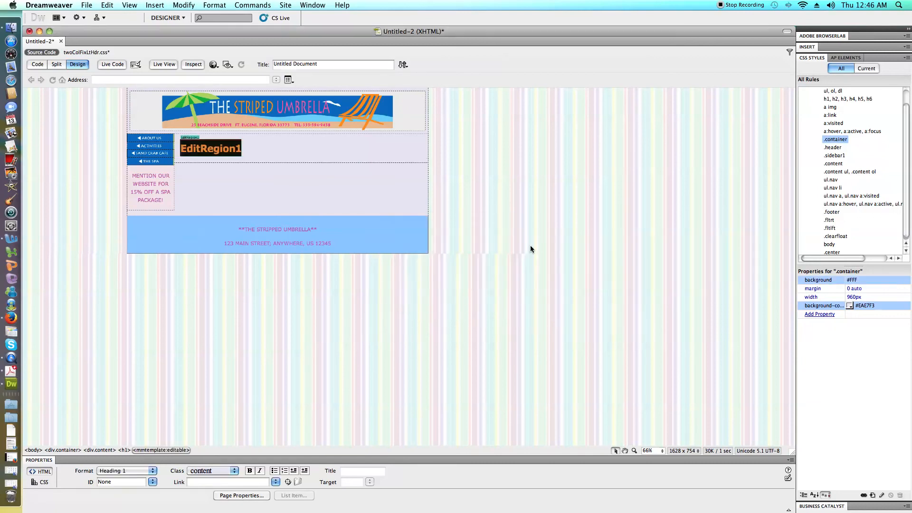
click(300, 175)
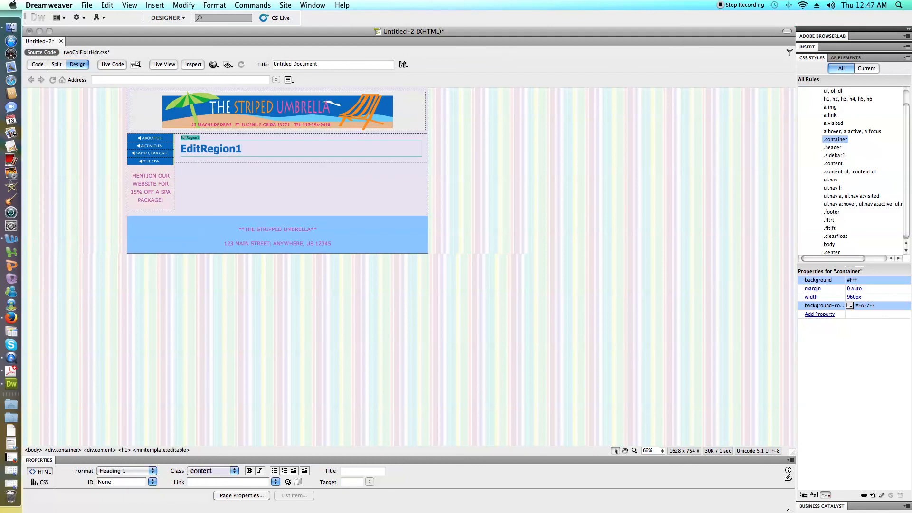
key(Return)
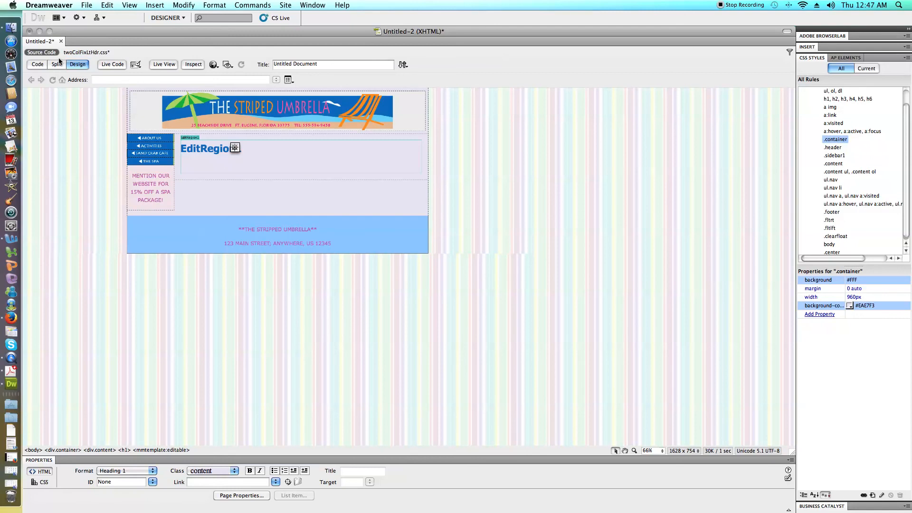
Save the page as a template file under the new name strippedumbrella.dwt.
click(86, 7)
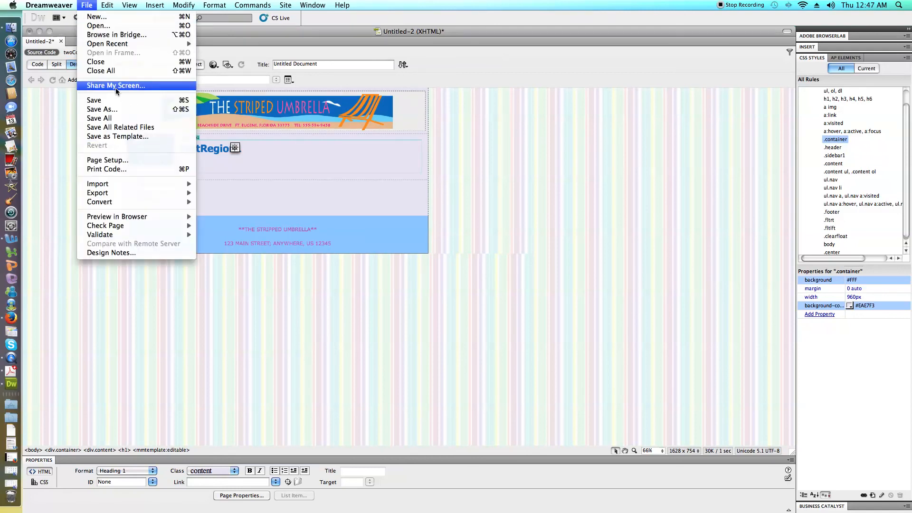
click(127, 110)
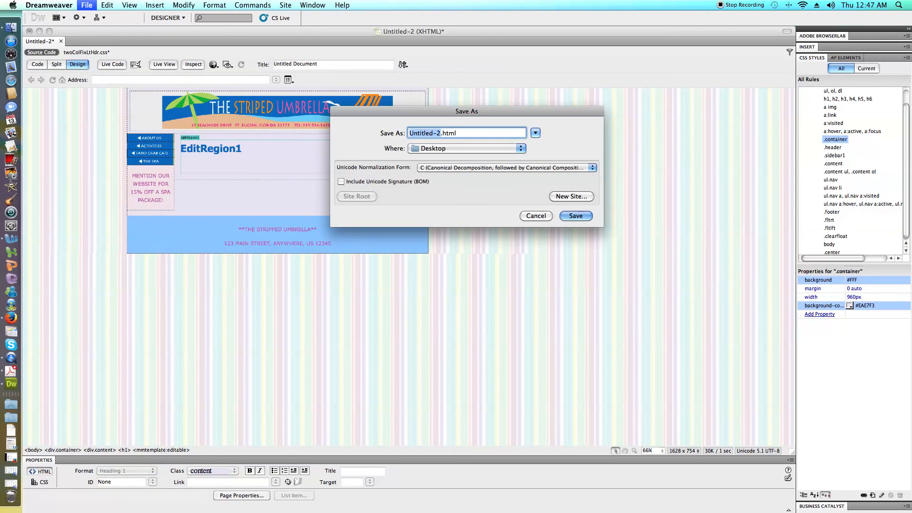
text(strippedumbrella)
key(BackSpace)
key(BackSpace)
key(BackSpace)
key(BackSpace)
text(dwt)
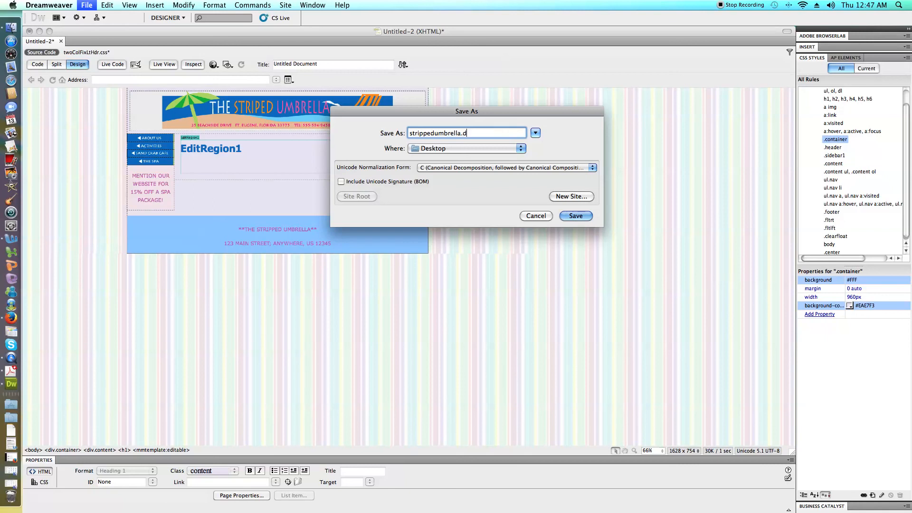